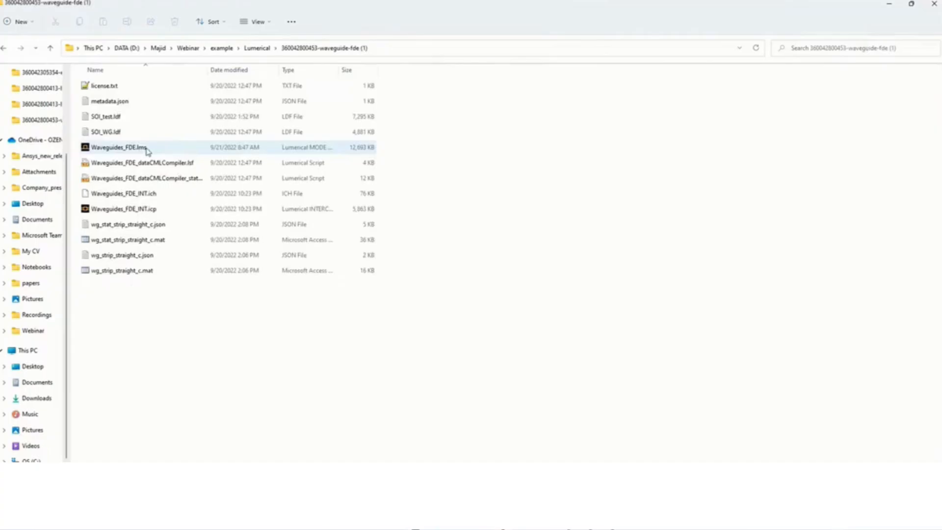
Open the Waveguides_FDE.lms project from the waveguide example folder in Ansys Lumerical MODE
left_click(147, 152)
double_click(148, 152)
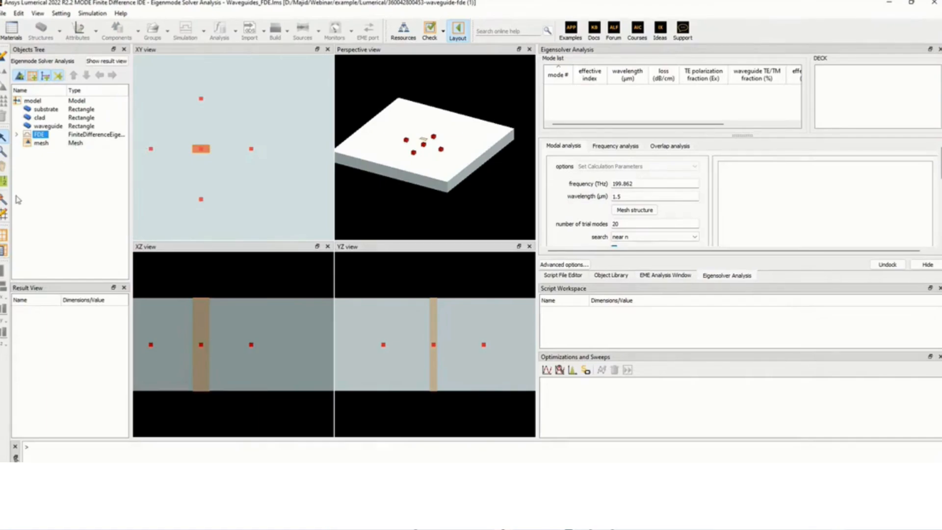
Examine the substrate, clad and waveguide rectangles of the model in the layout views
left_click(4, 199)
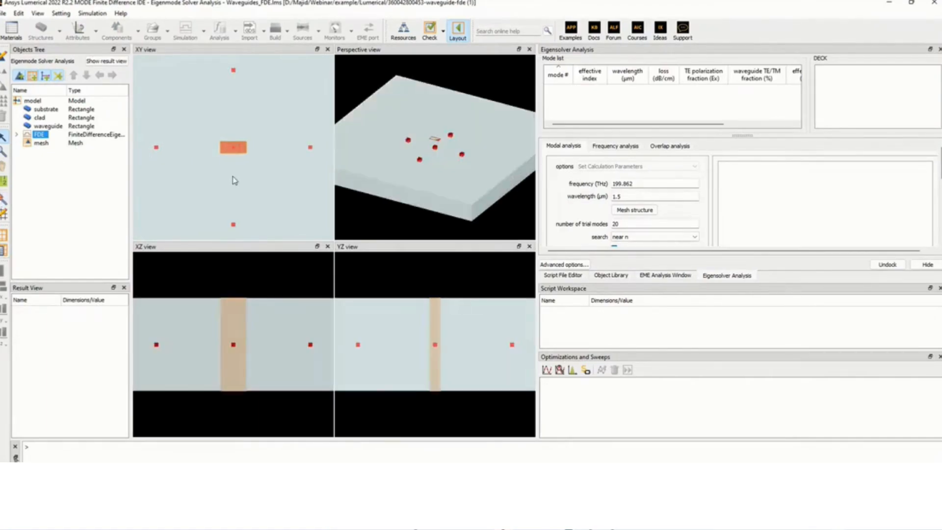
scroll(234, 180, "down", 3)
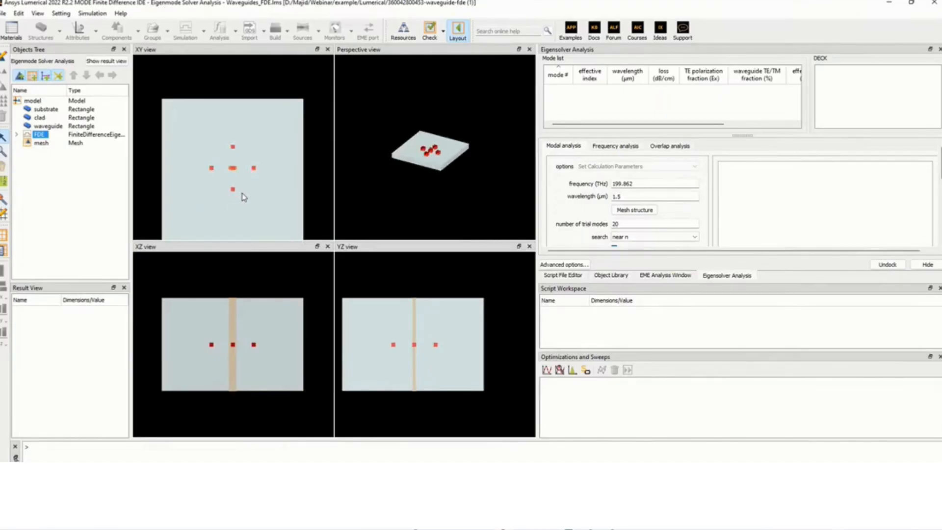
left_click(45, 109)
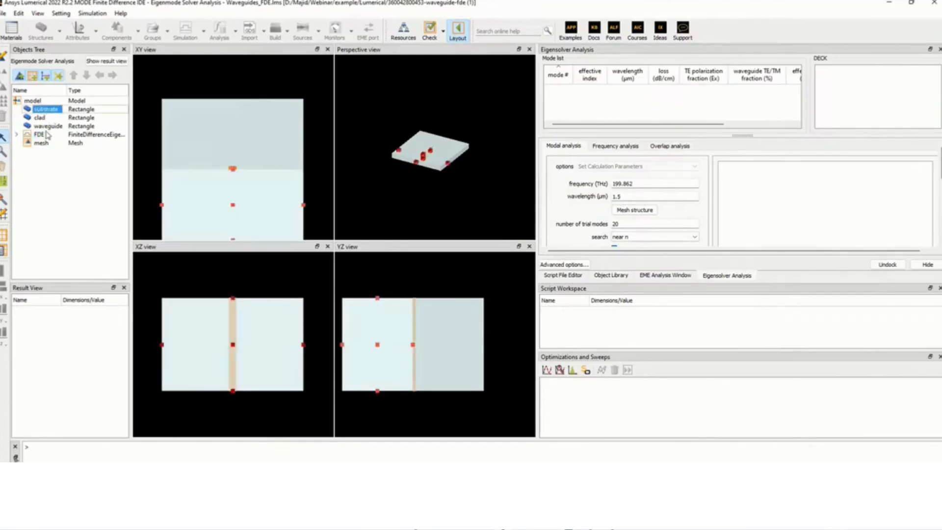
left_click(39, 118)
key("Down")
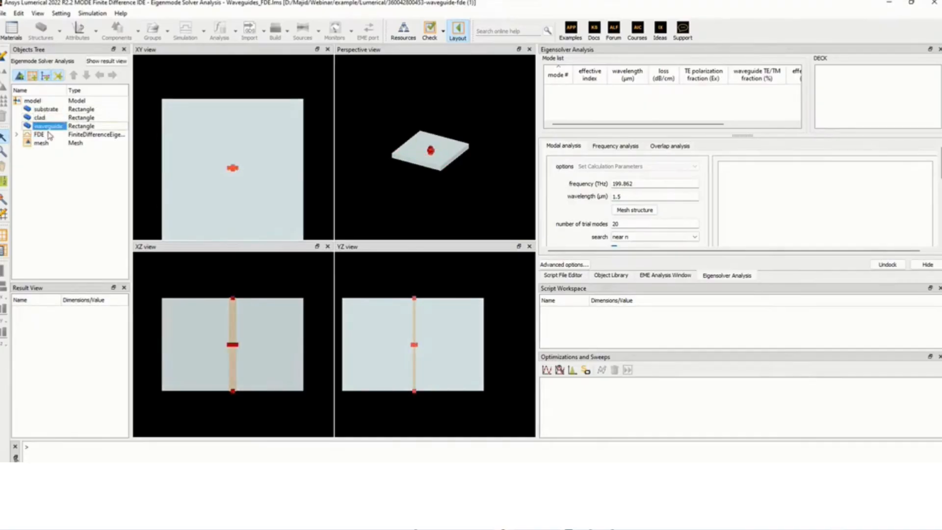
scroll(227, 172, "up", 2)
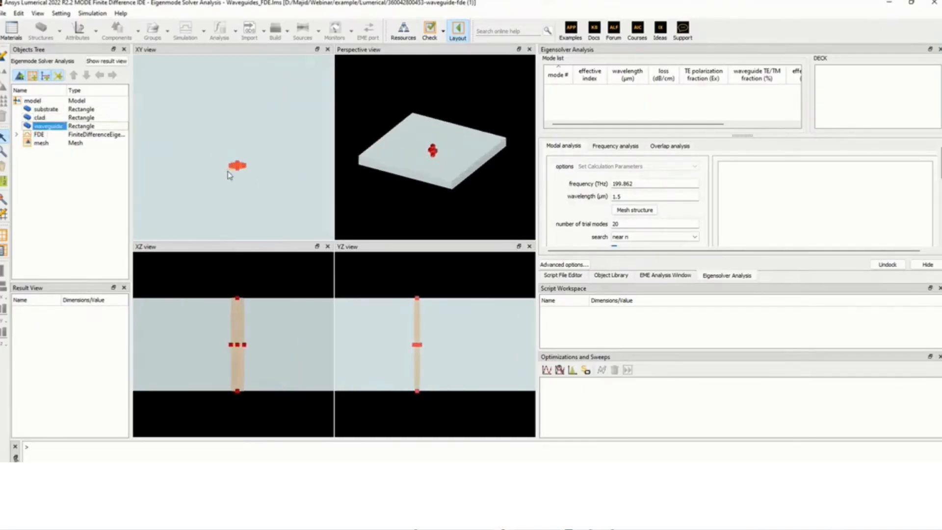
Inspect the waveguide rectangle's material and its geometry spans, leaving its properties unchanged
left_click(40, 118)
left_click(42, 127)
double_click(43, 126)
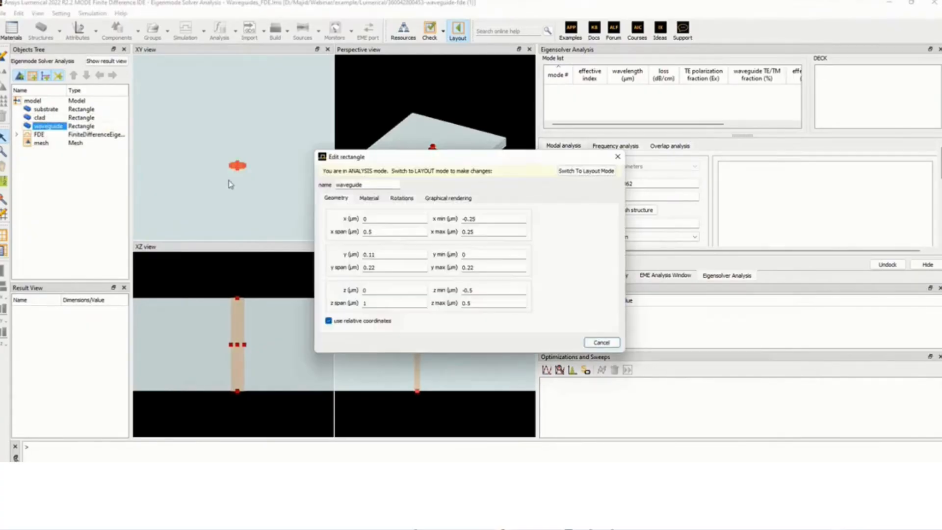
left_click(369, 198)
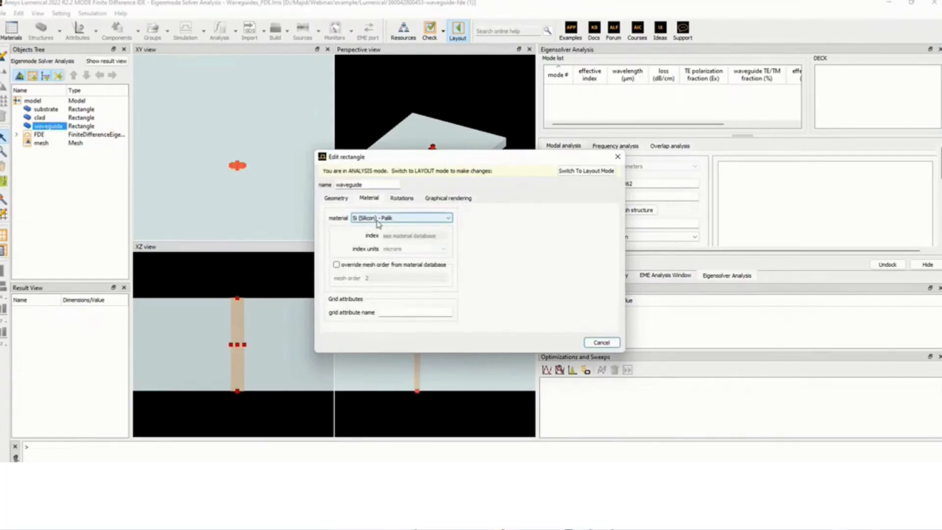
left_click(337, 198)
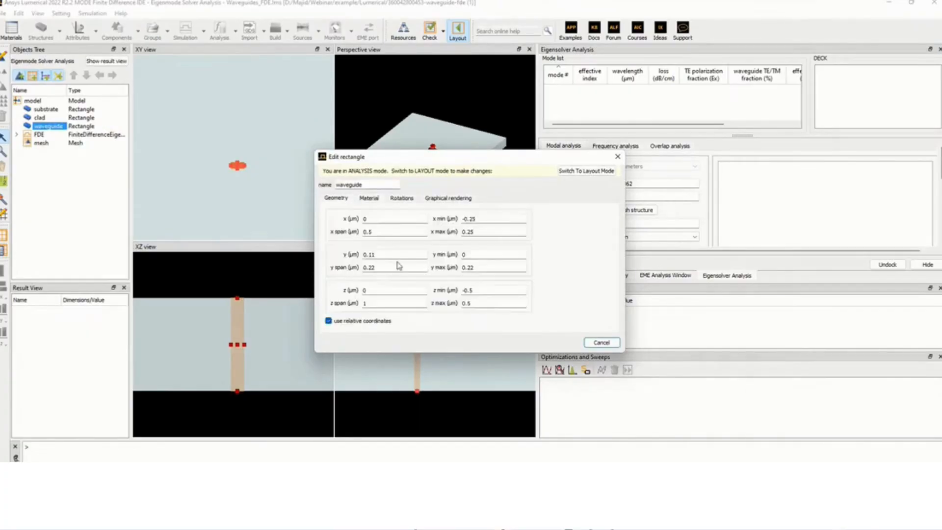
double_click(380, 267)
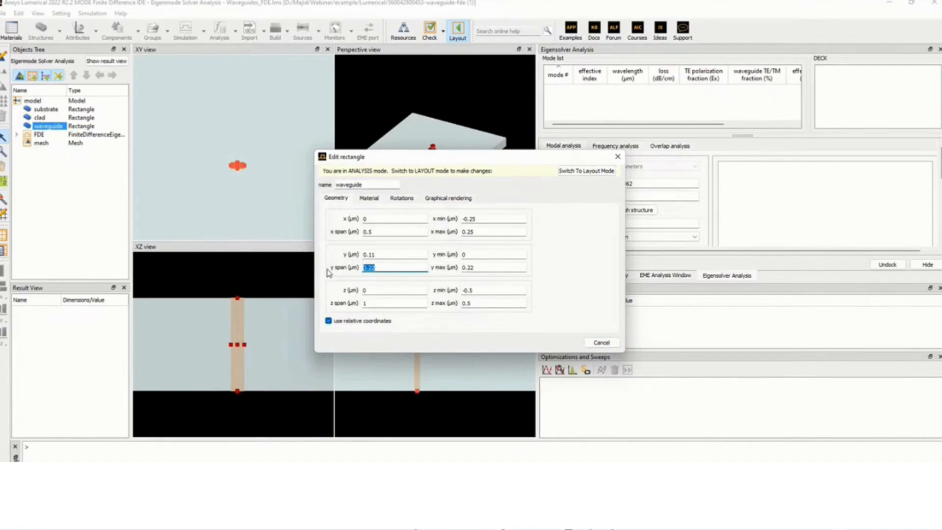
left_click(602, 342)
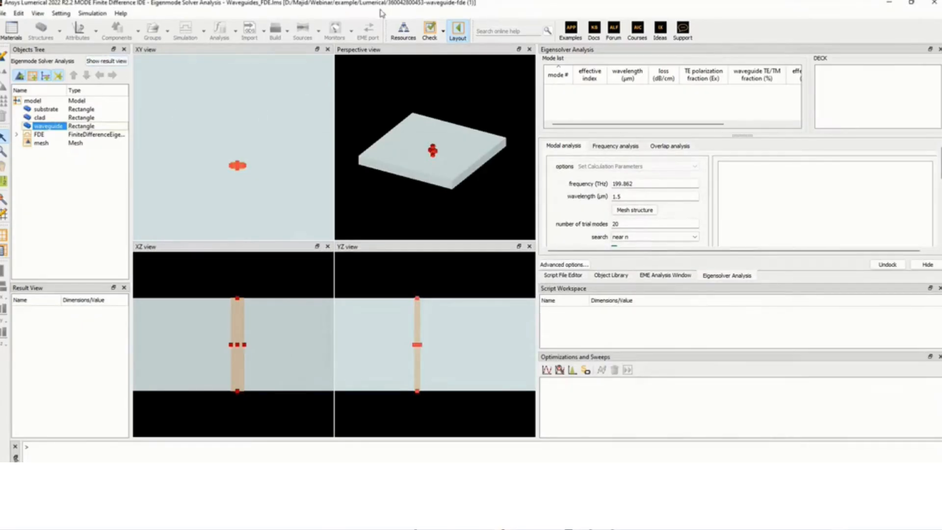
Switch the project to layout mode, rerun the FDE solver and calculate the waveguide modes
left_click(457, 31)
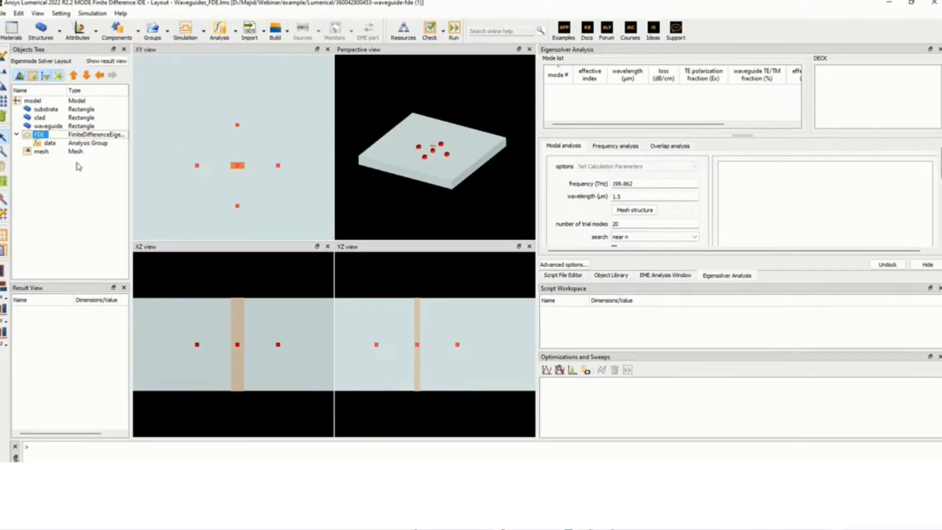
left_click(454, 30)
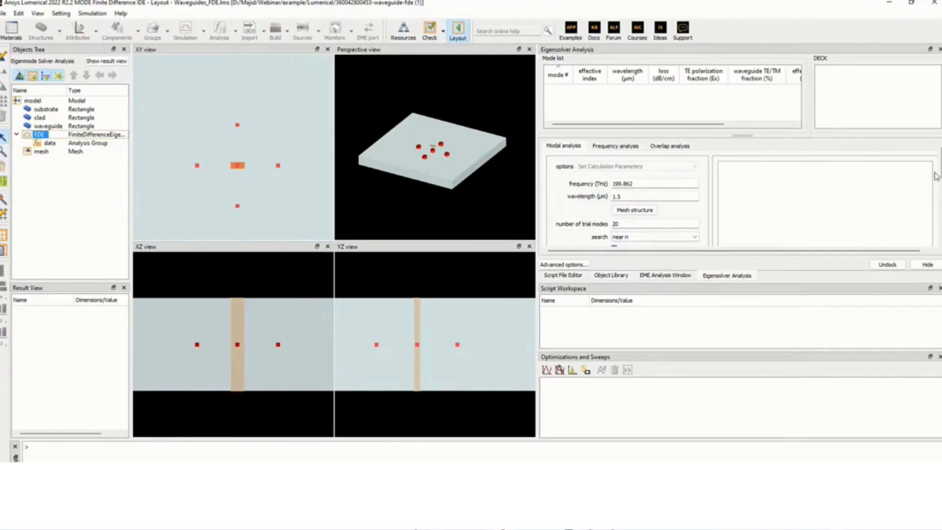
scroll(940, 167, "down", 8)
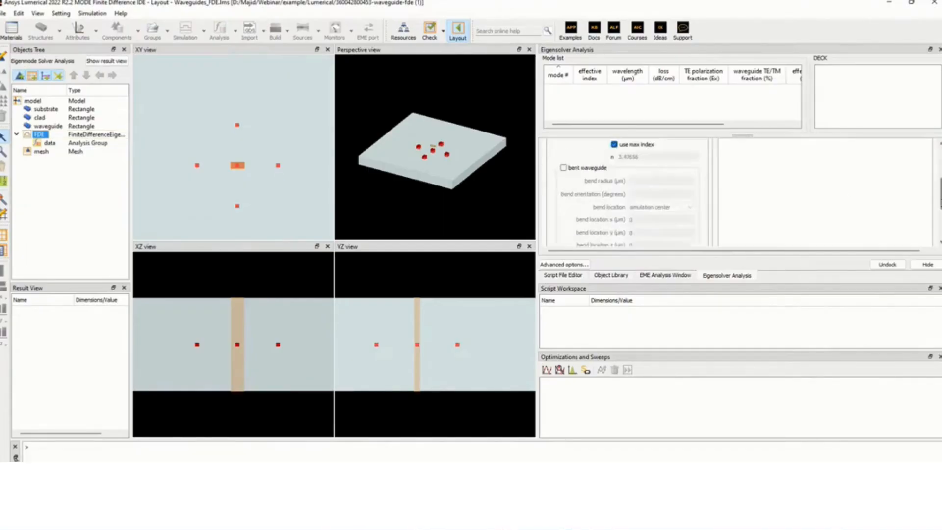
scroll(940, 211, "down", 1)
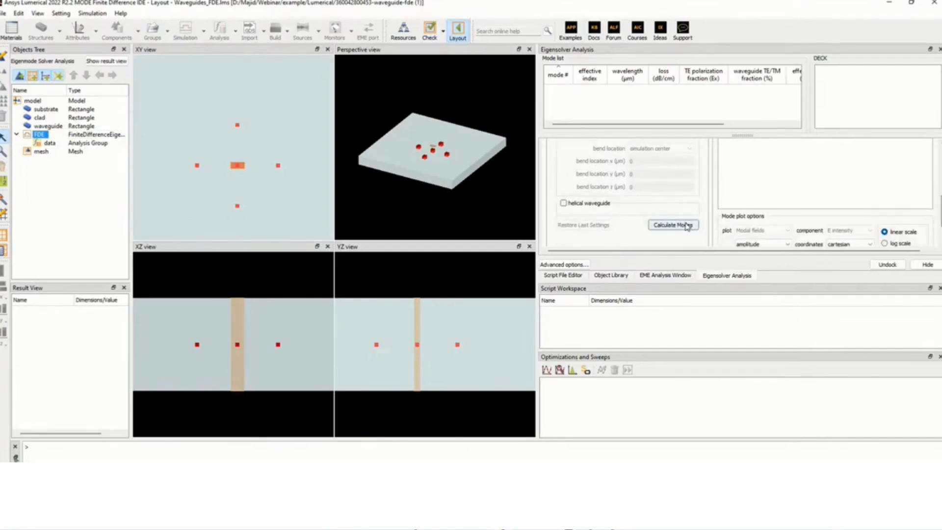
left_click(673, 224)
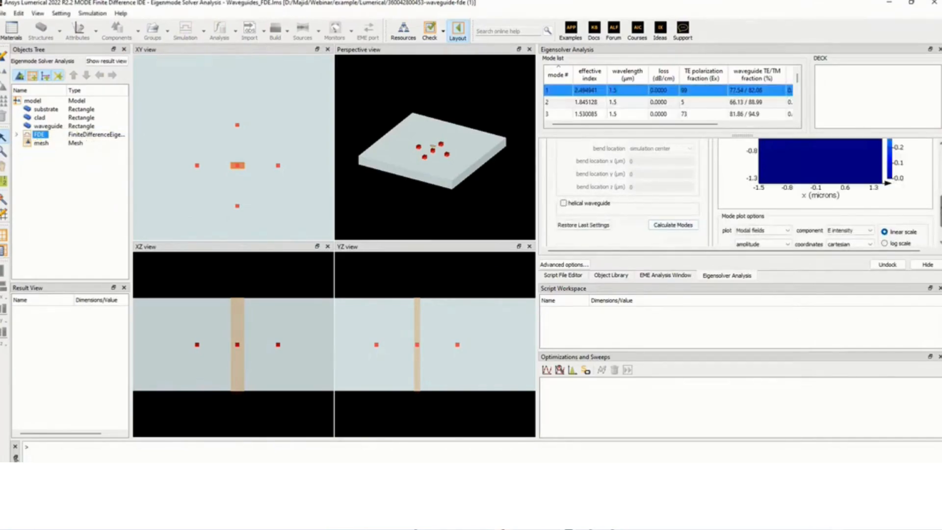
Compare the field profiles of modes 1, 2 and 3, finishing with mode 1 selected
left_click_drag(940, 211, 940, 175)
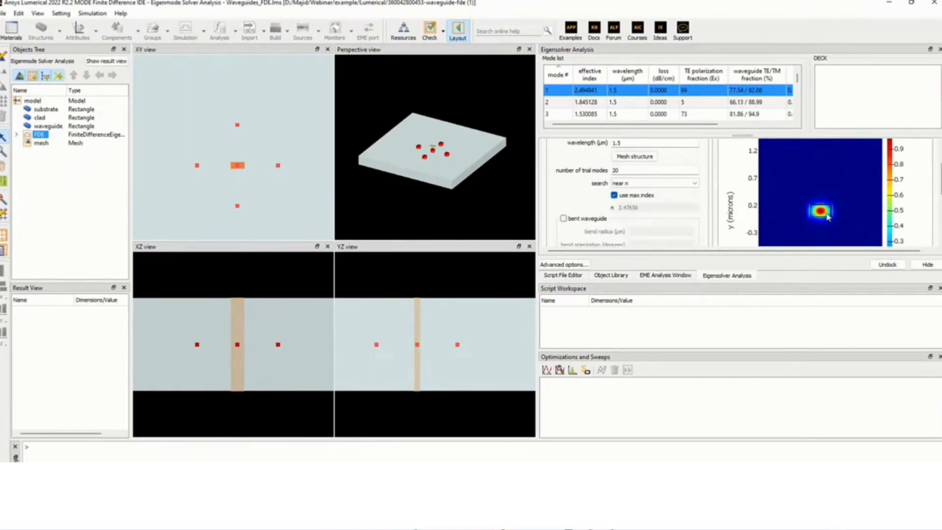
left_click(617, 103)
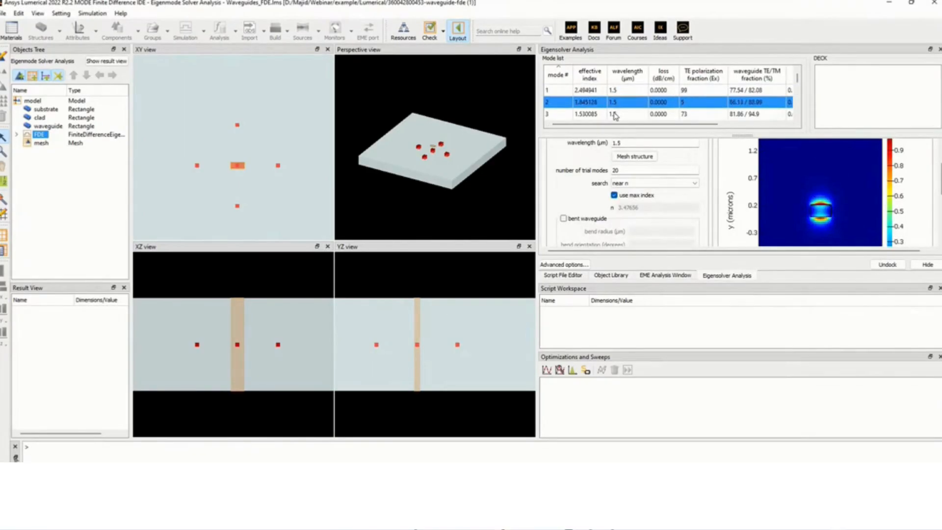
left_click(614, 117)
scroll(614, 105, "down", 1)
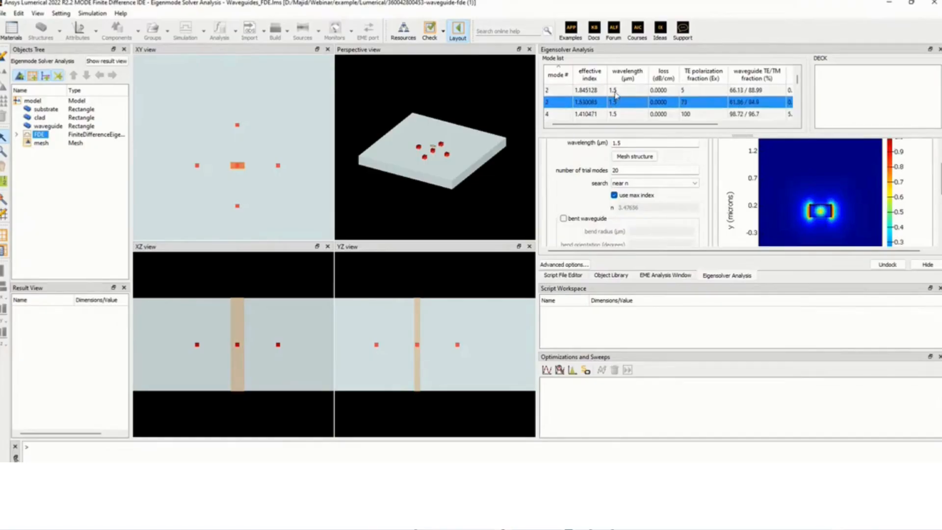
left_click(617, 93)
scroll(616, 95, "up", 1)
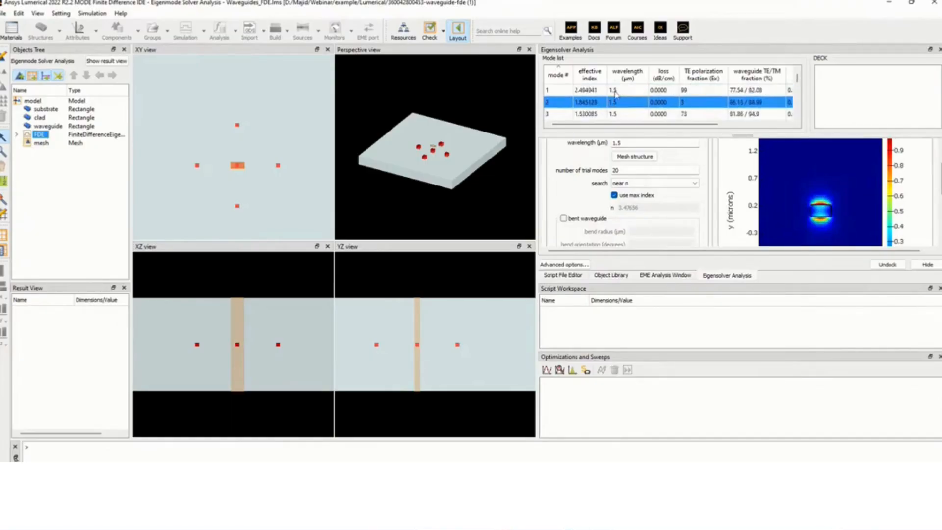
left_click(616, 91)
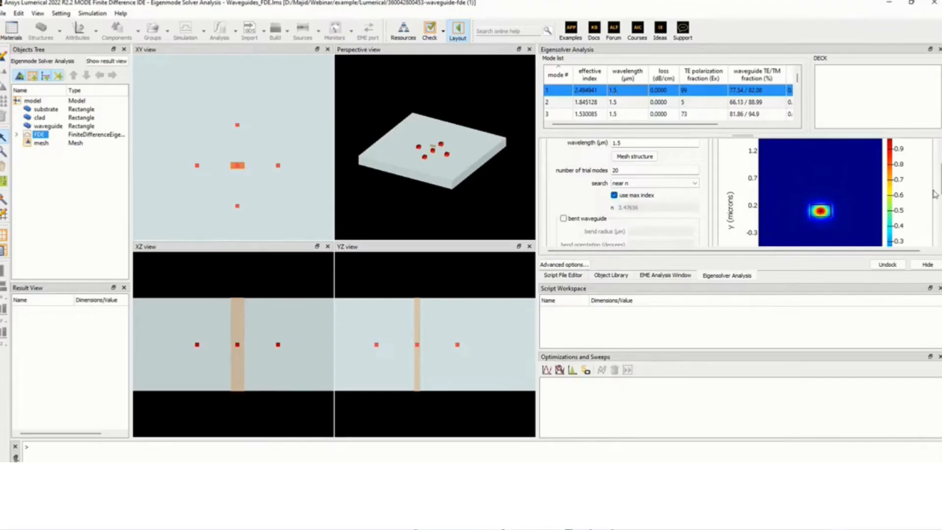
Enlarge the eigensolver analysis area and run a frequency sweep that tracks mode 1
scroll(741, 191, "down", 5)
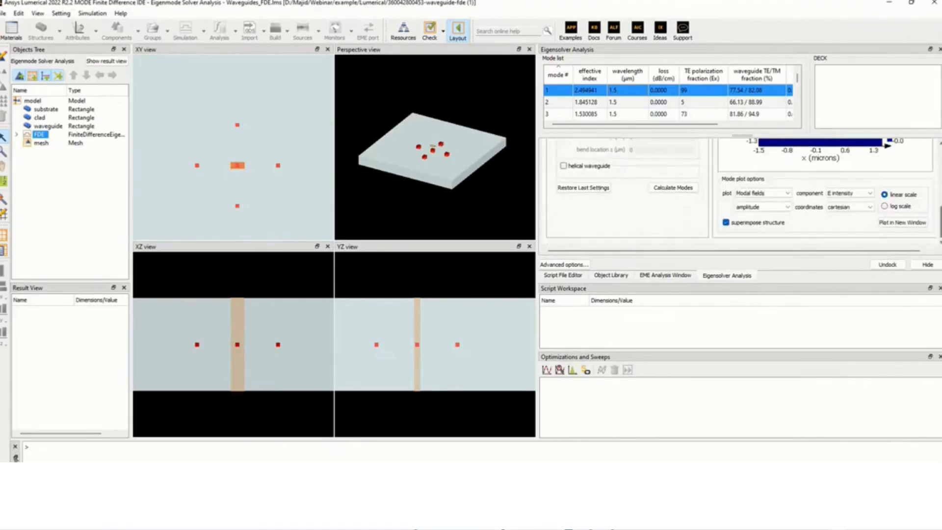
left_click_drag(940, 223, 940, 163)
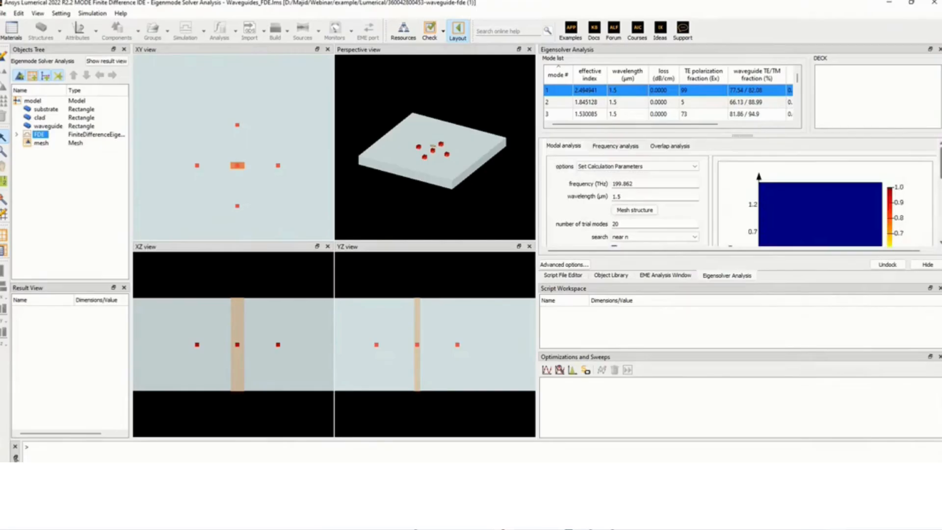
left_click(615, 146)
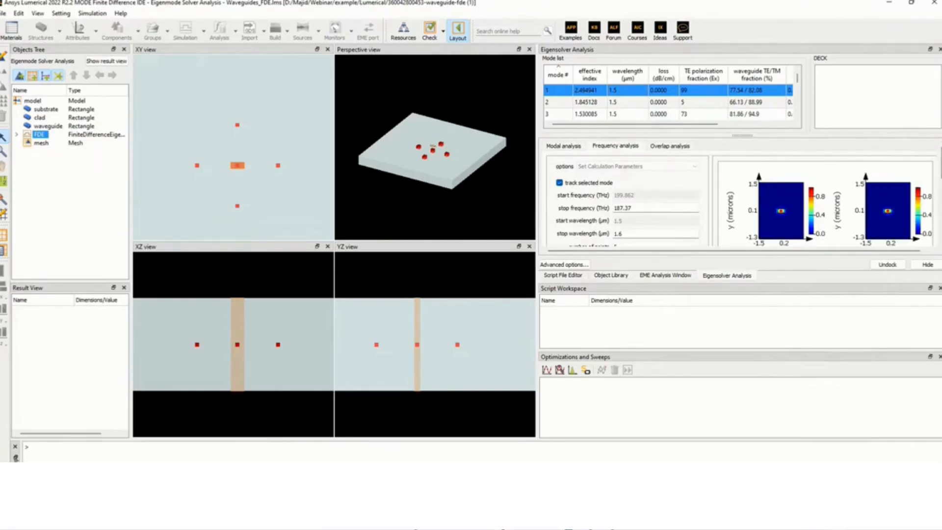
scroll(741, 191, "down", 5)
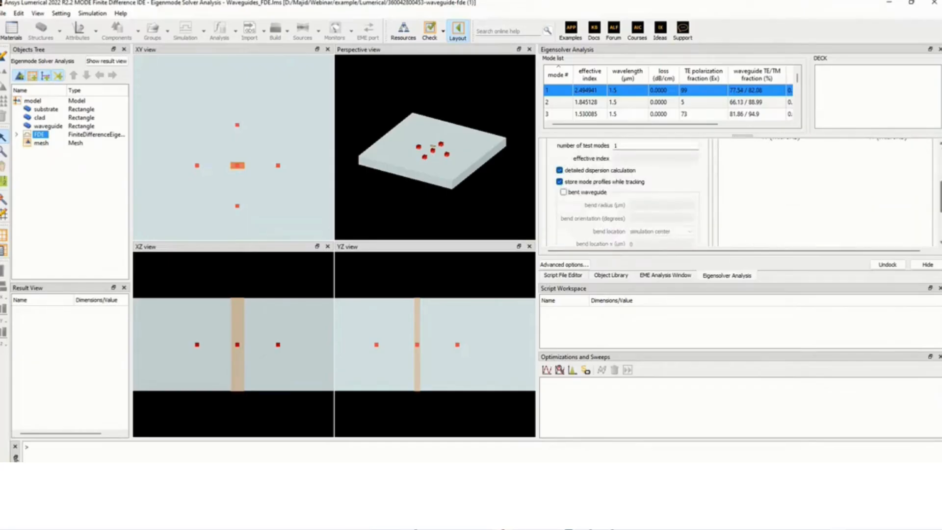
scroll(628, 191, "down", 2)
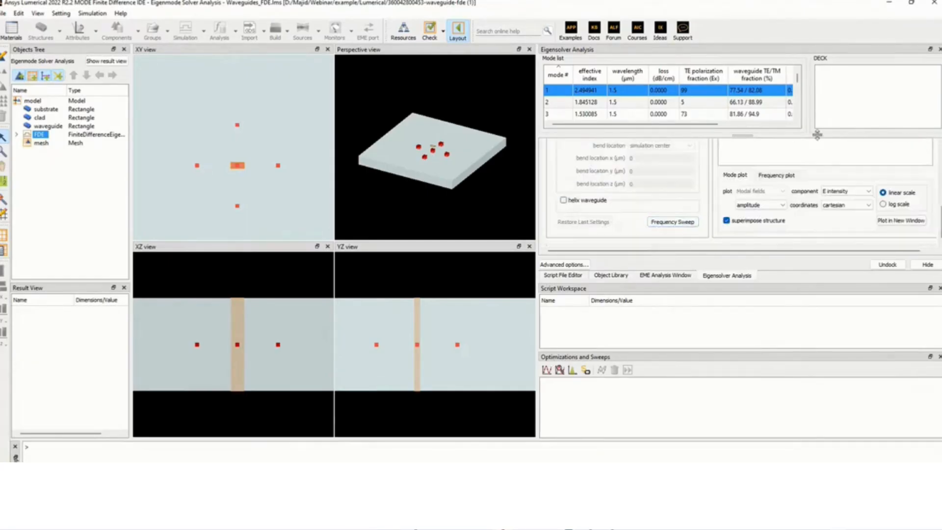
left_click_drag(812, 134, 812, 104)
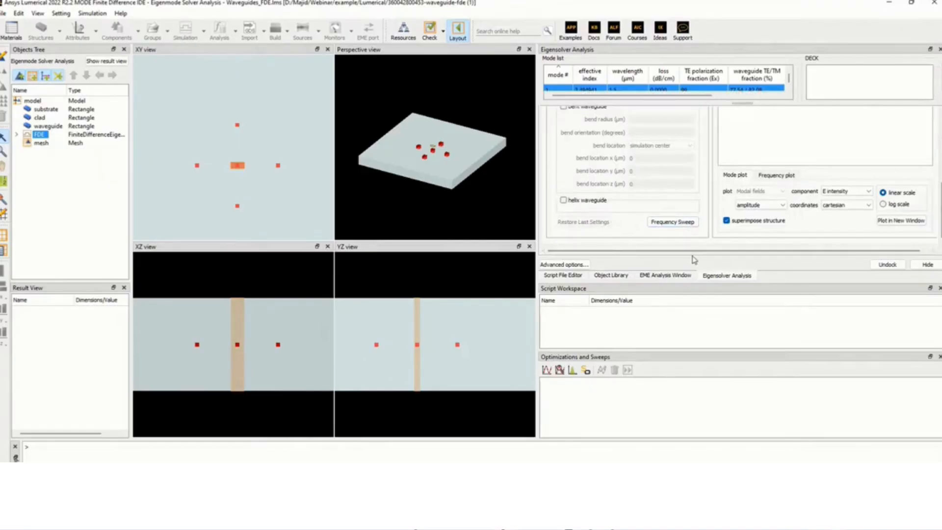
left_click_drag(702, 282, 702, 328)
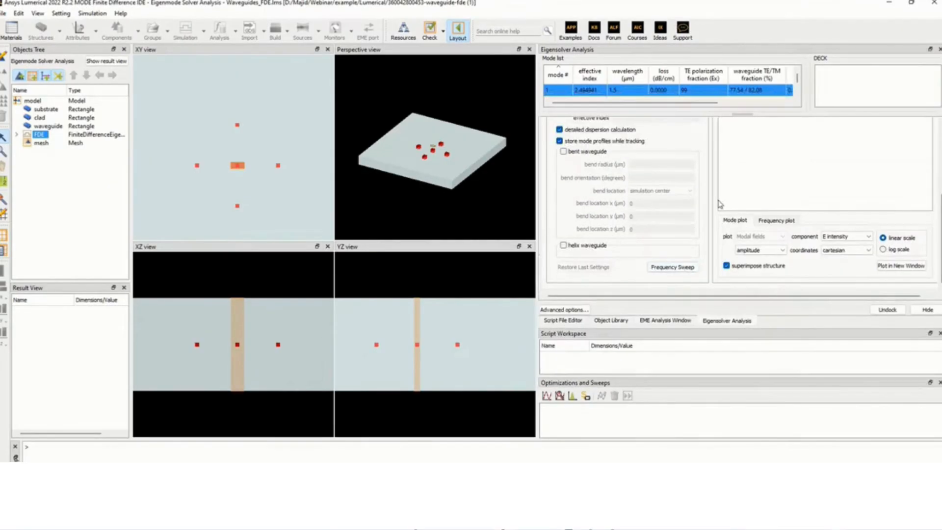
scroll(719, 203, "up", 2)
scroll(697, 265, "down", 2)
left_click(685, 268)
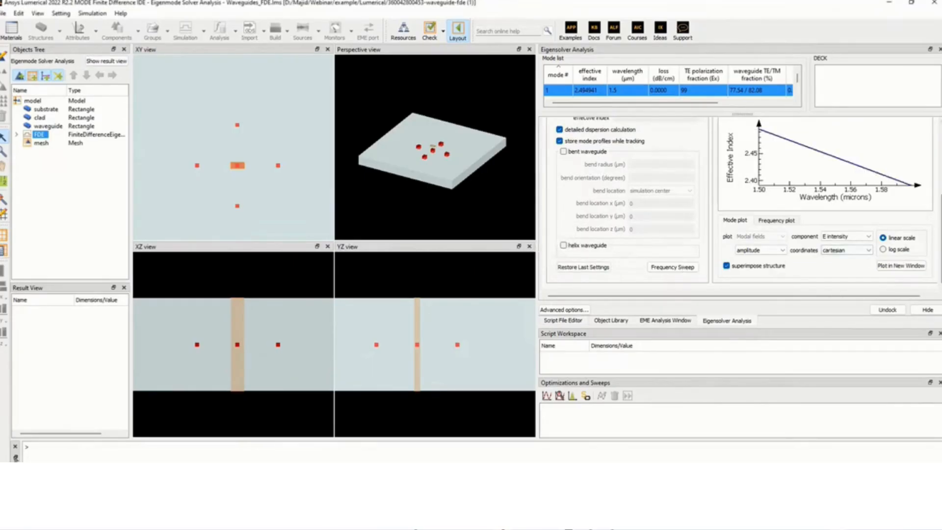
Plot the swept mode's dispersion in the frequency plot
left_click(775, 220)
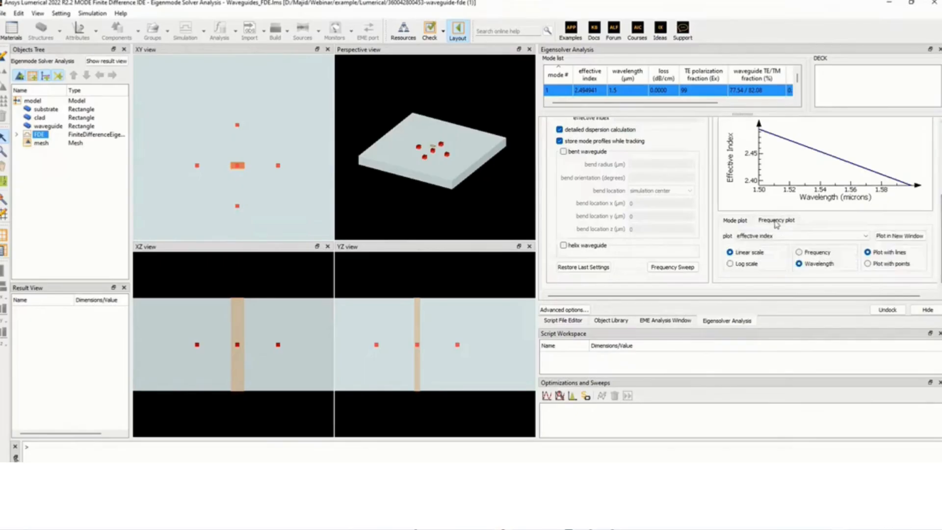
left_click(795, 236)
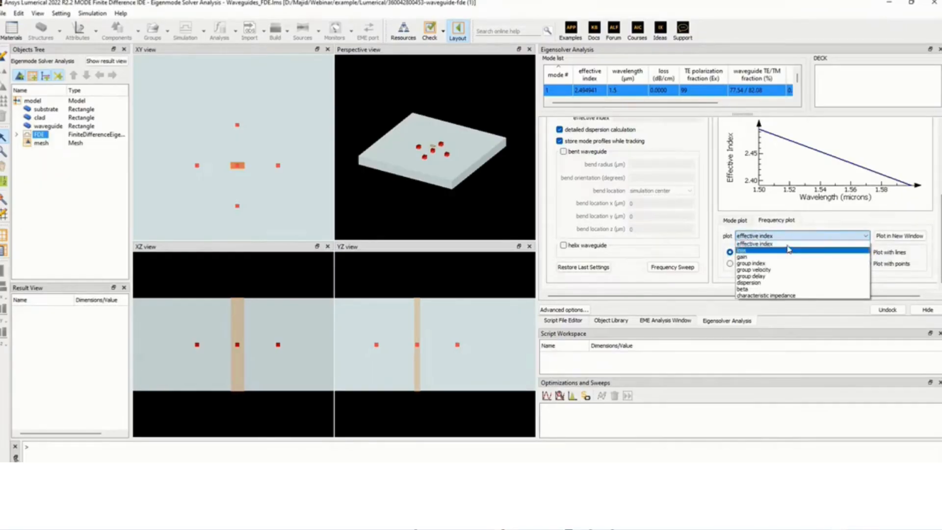
left_click(773, 284)
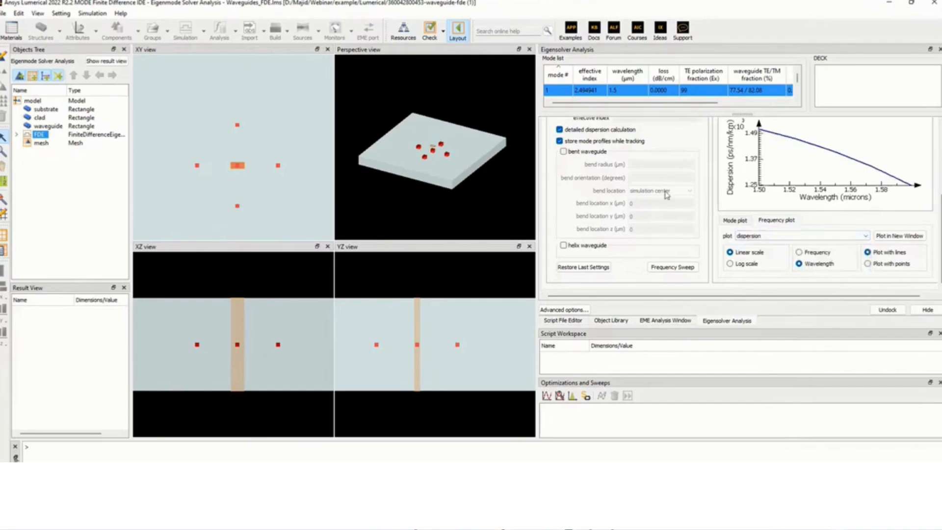
Set the frequency analysis options to Data Export to bring up the available export formats
scroll(651, 181, "up", 2)
scroll(641, 161, "up", 3)
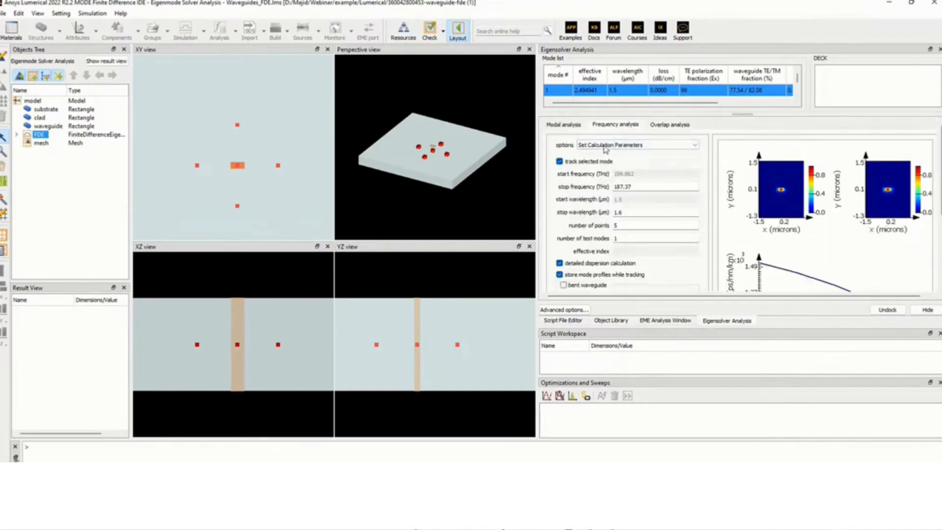
left_click(606, 145)
left_click(603, 180)
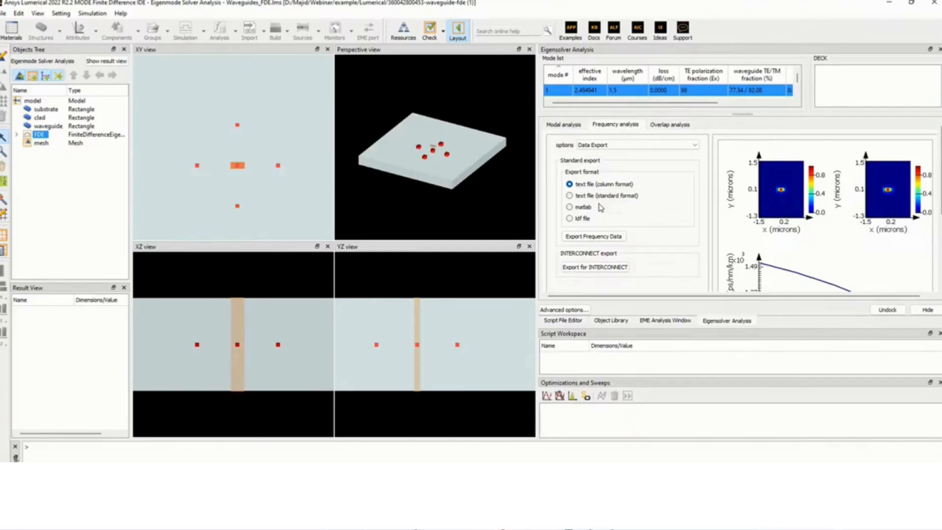
Close the waveguide FDE project without saving and switch to the PowerPoint slideshow, advancing to the Tapered Waveguide slide
left_click(935, 3)
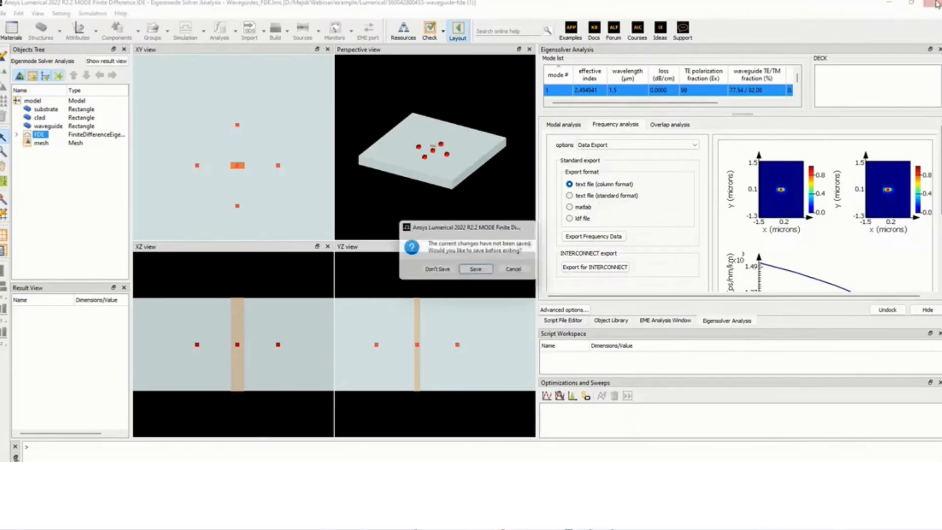
left_click(437, 271)
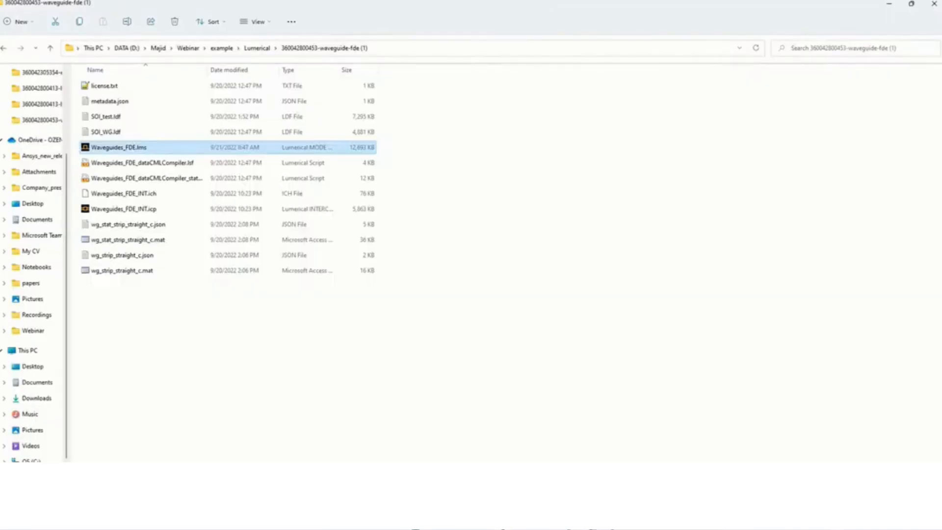
left_click(592, 527)
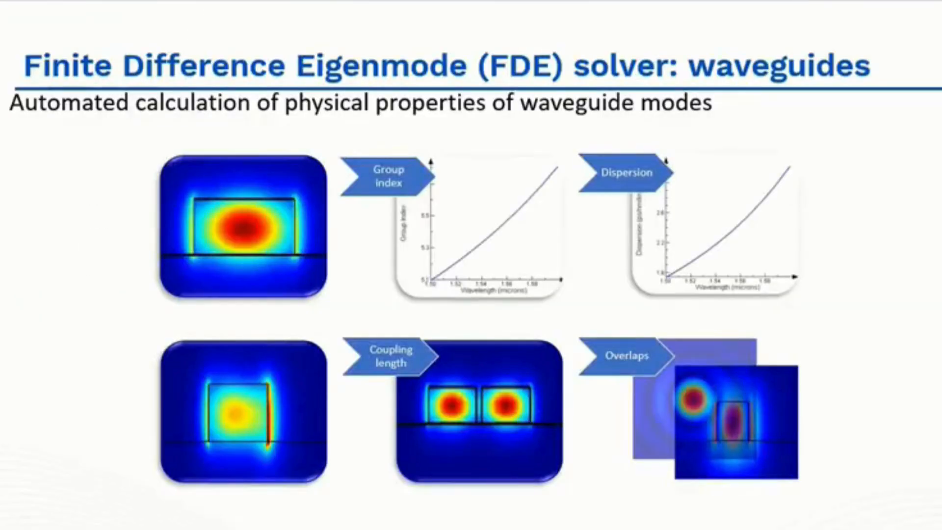
key("Right")
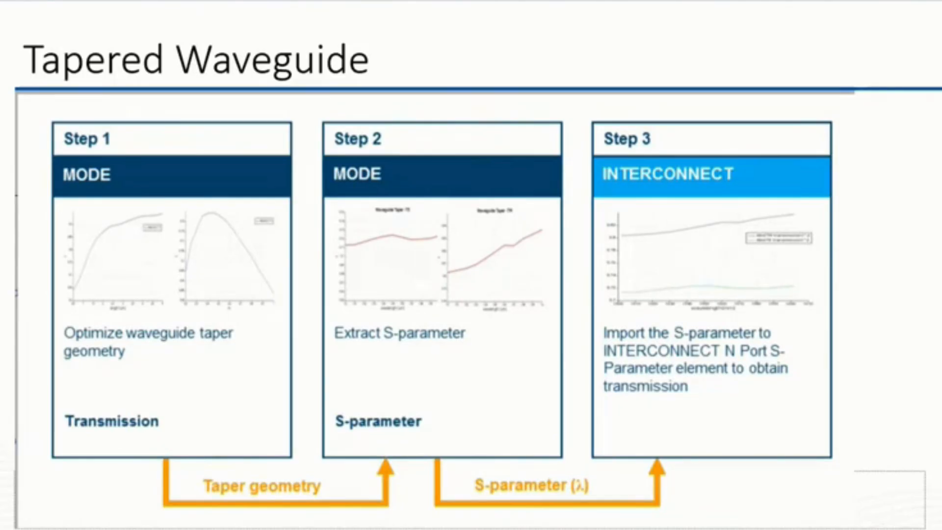
mouse_move(284, 528)
left_click(284, 500)
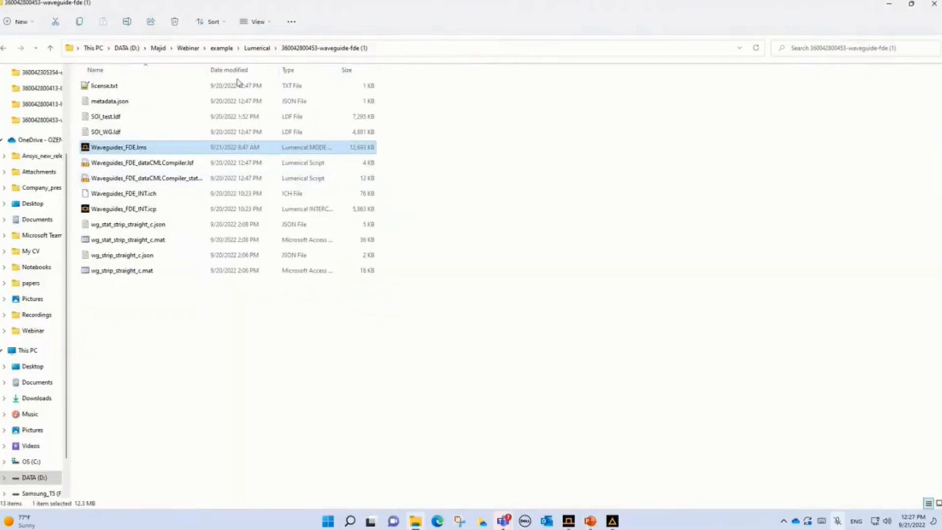
left_click(257, 48)
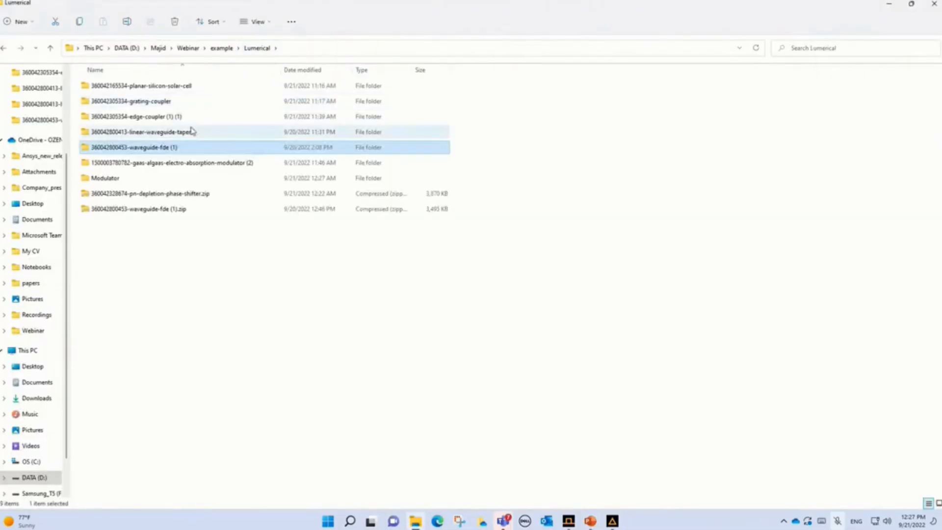
double_click(185, 133)
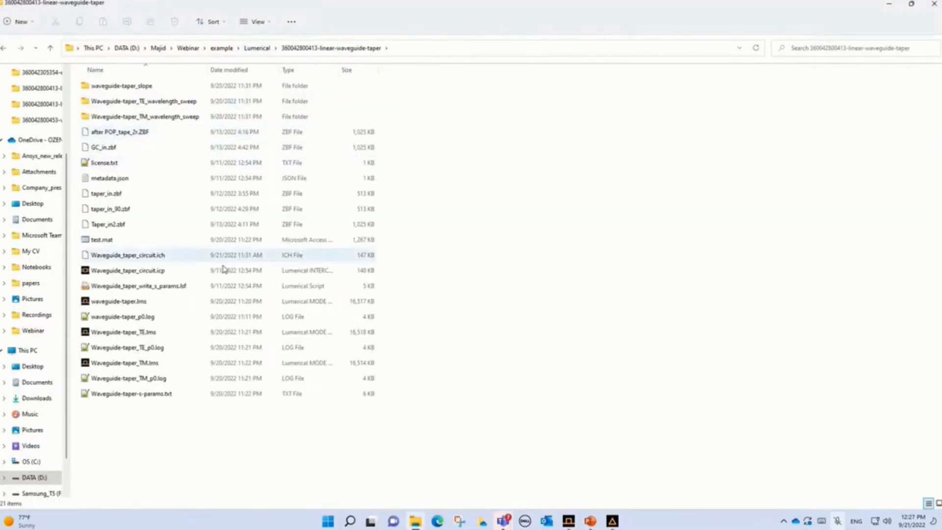
double_click(142, 302)
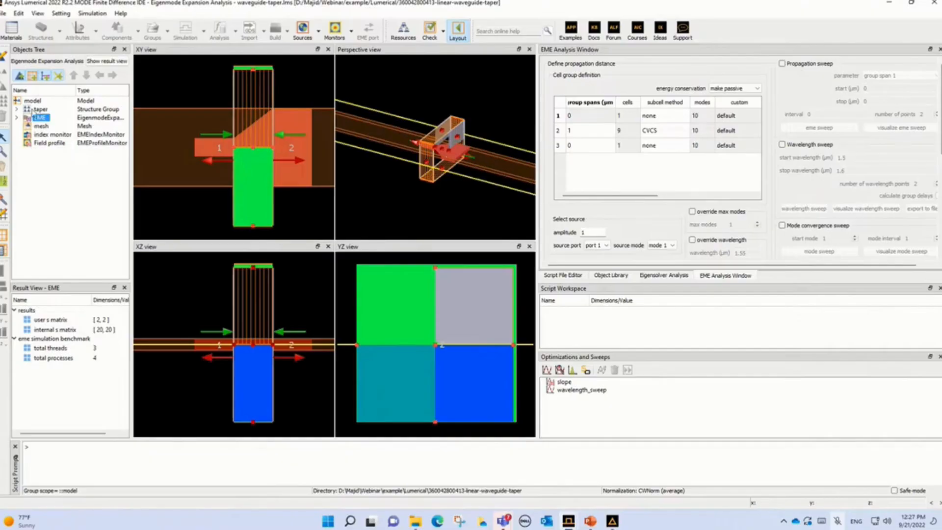
Inspect the taper structure group's components: waveguide left, waveguide right and the polygon
left_click(16, 109)
left_click(61, 119)
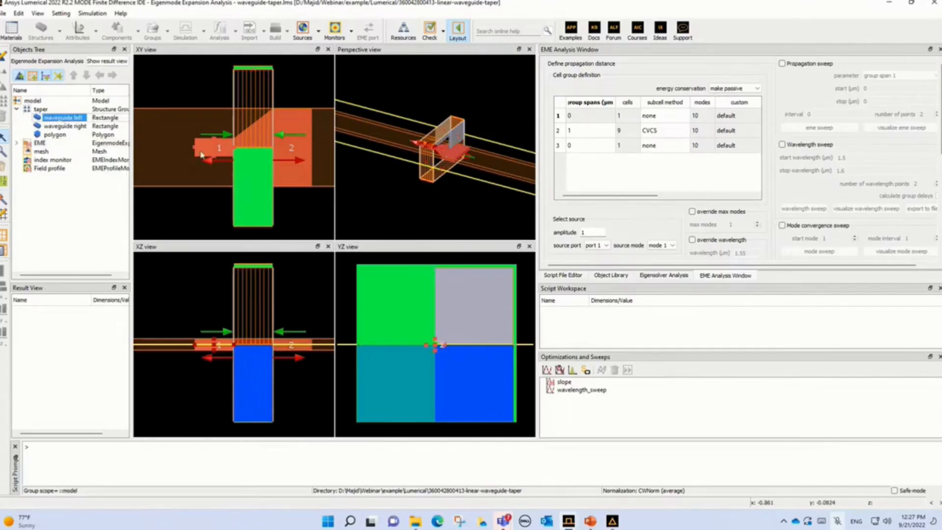
left_click(73, 126)
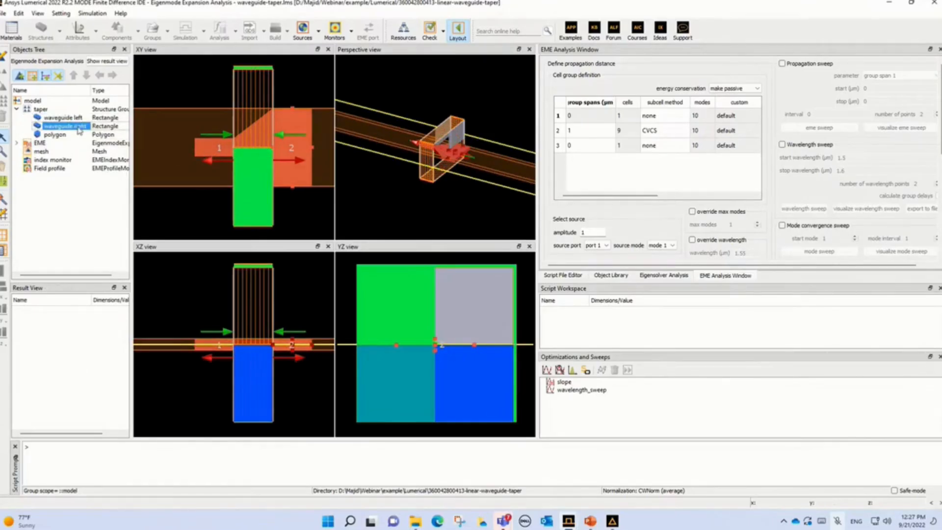
left_click(61, 135)
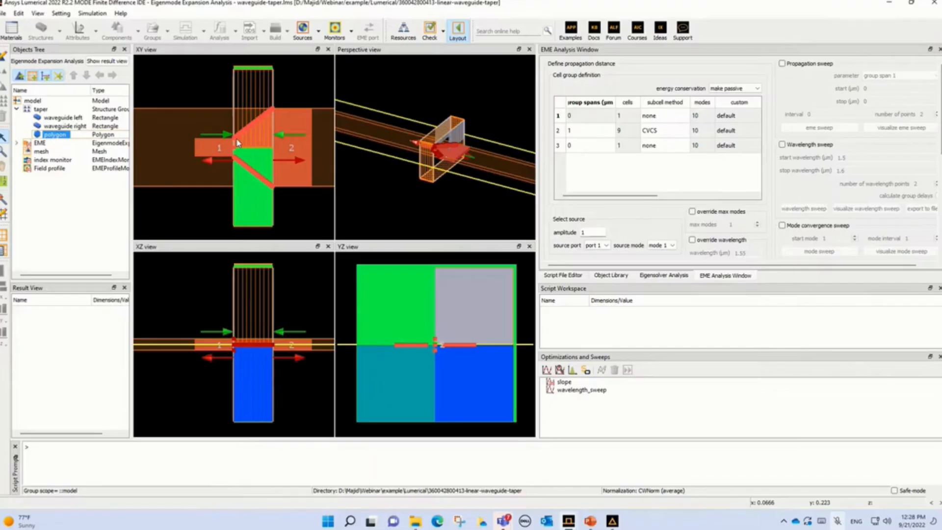
Visualize the mode fields of cell_1 in the EME solver's cell group, and close the plot
left_click(17, 142)
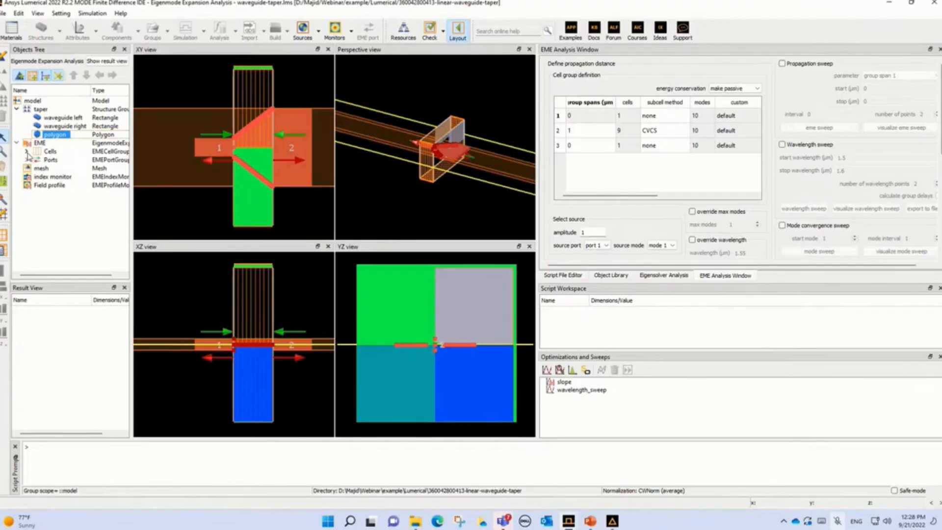
left_click(26, 151)
right_click(62, 160)
mouse_move(98, 183)
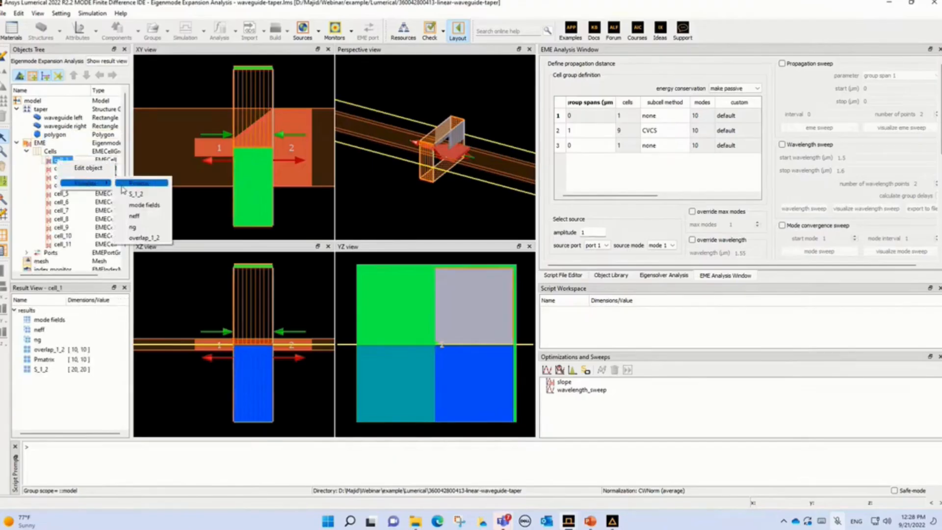
left_click(141, 205)
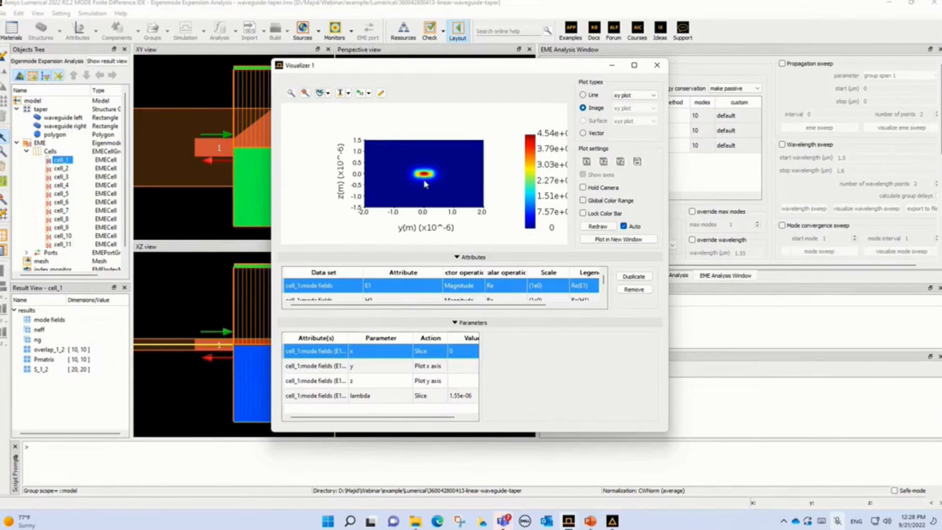
left_click(661, 71)
Visualize the mode fields of cell_11 for comparison and close the plot
left_click(65, 245)
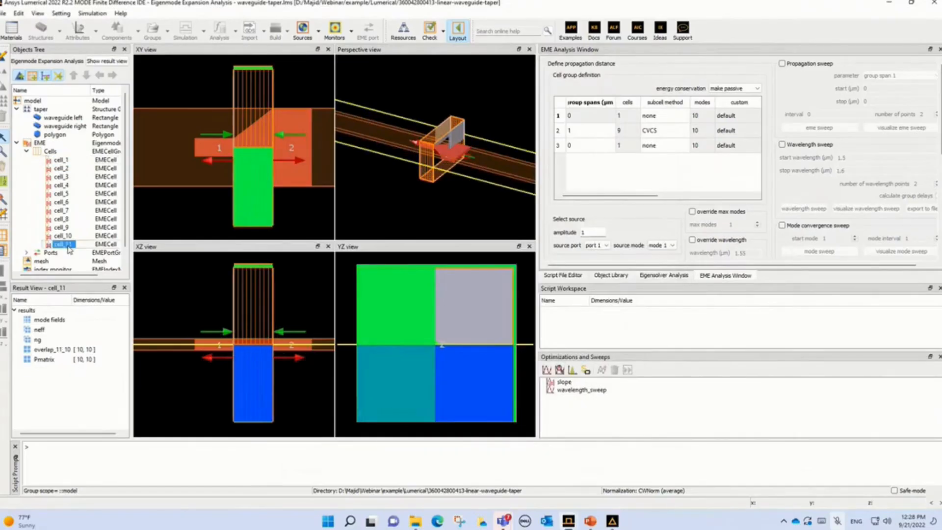
right_click(68, 248)
left_click(156, 285)
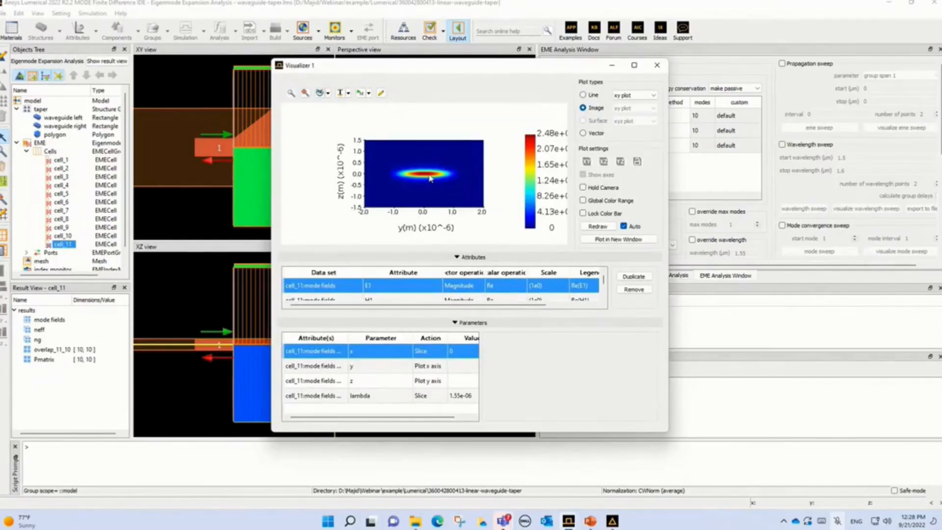
left_click(656, 65)
Collapse the EME and taper groups and visualize the Field profile monitor's field profile
left_click(17, 143)
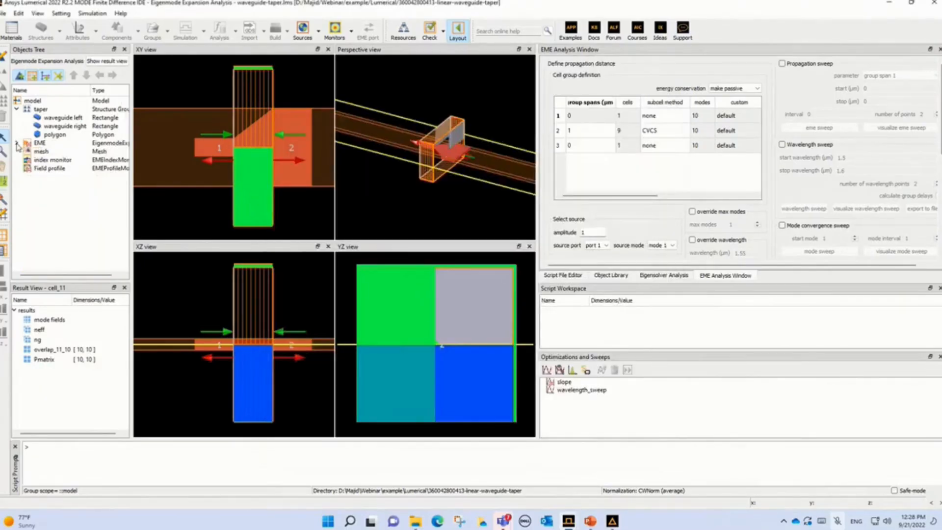
left_click(16, 109)
left_click(39, 144)
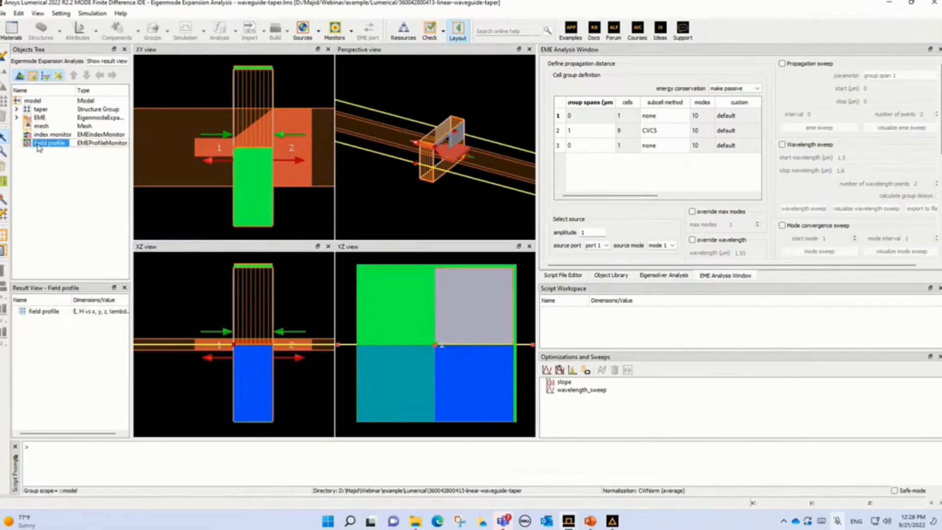
right_click(38, 146)
mouse_move(74, 177)
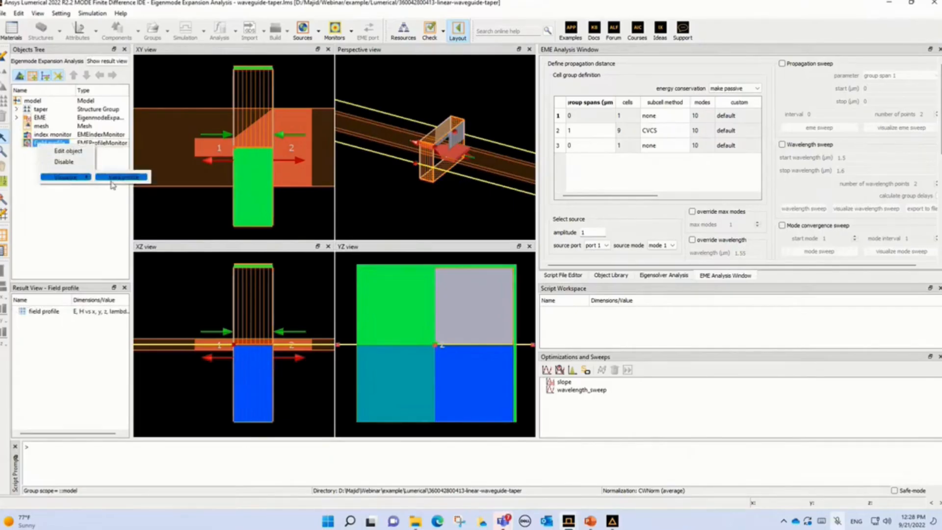
left_click(113, 178)
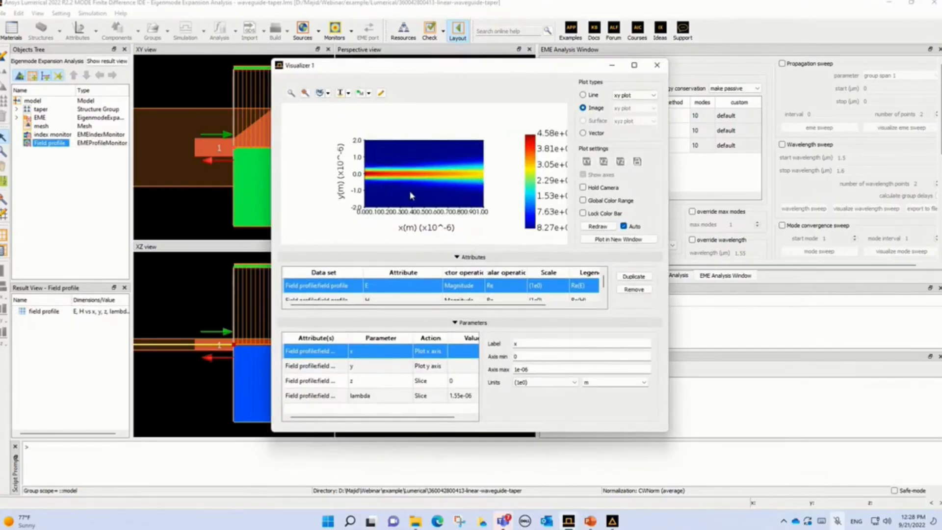
Set the scalar operation of the E field plot to Abs, examine the field along the taper, and close the visualizer
double_click(494, 290)
left_click(495, 286)
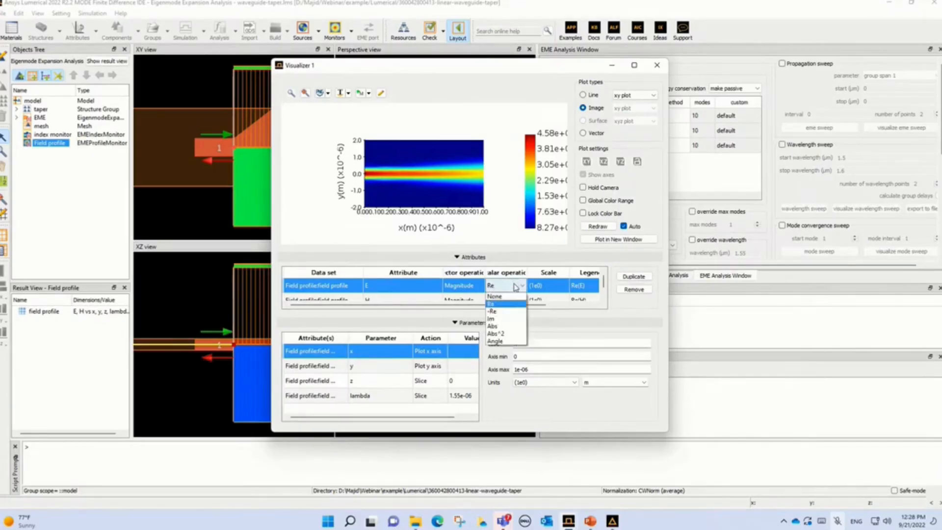
left_click(506, 327)
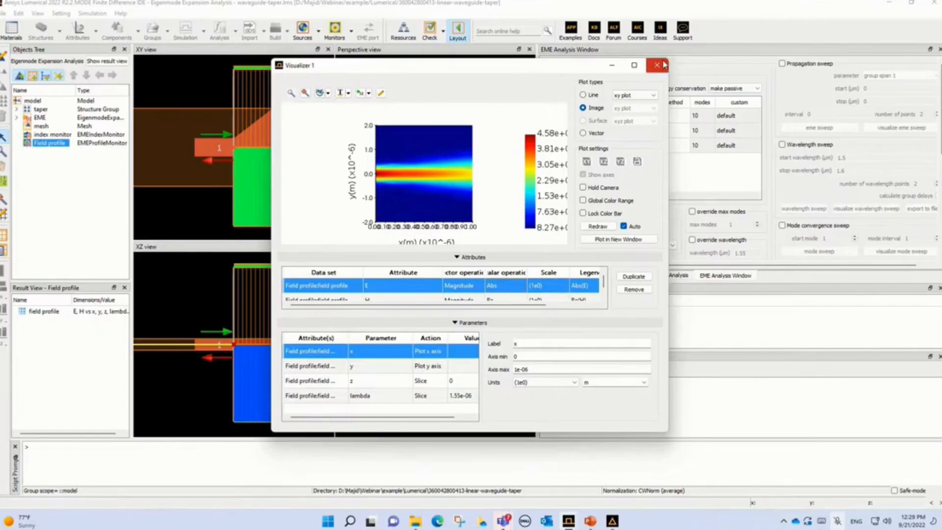
left_click(659, 66)
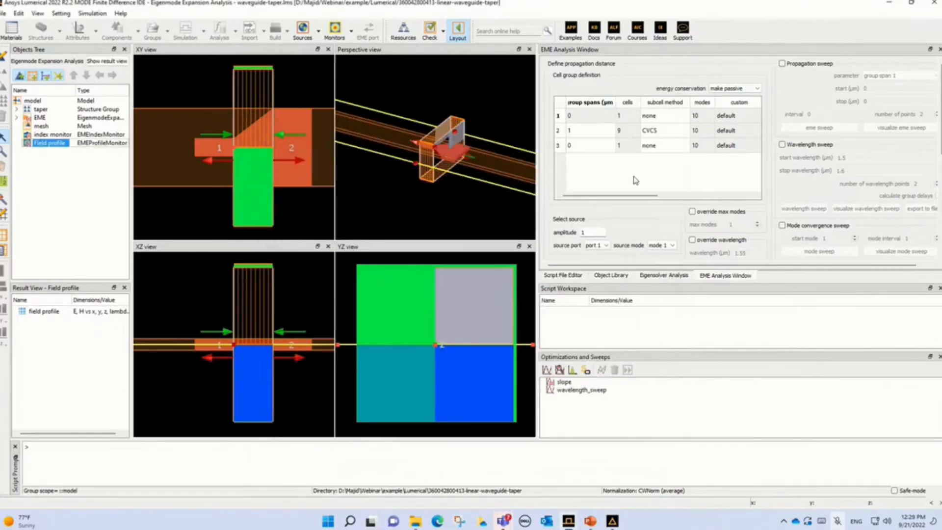
Open the Waveguide_taper_write_s_params.lsf script and review its taper shape sweep and S-parameter export code
left_click(563, 276)
left_click(566, 63)
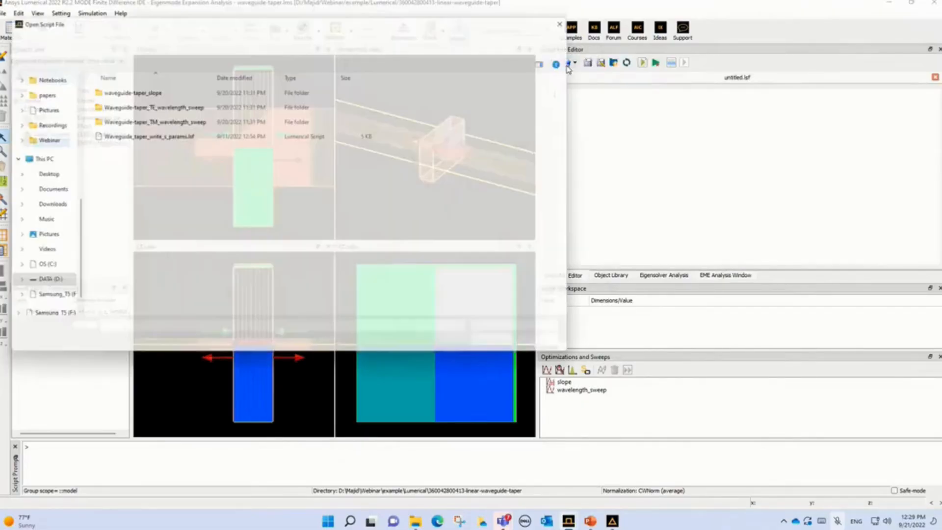
double_click(183, 135)
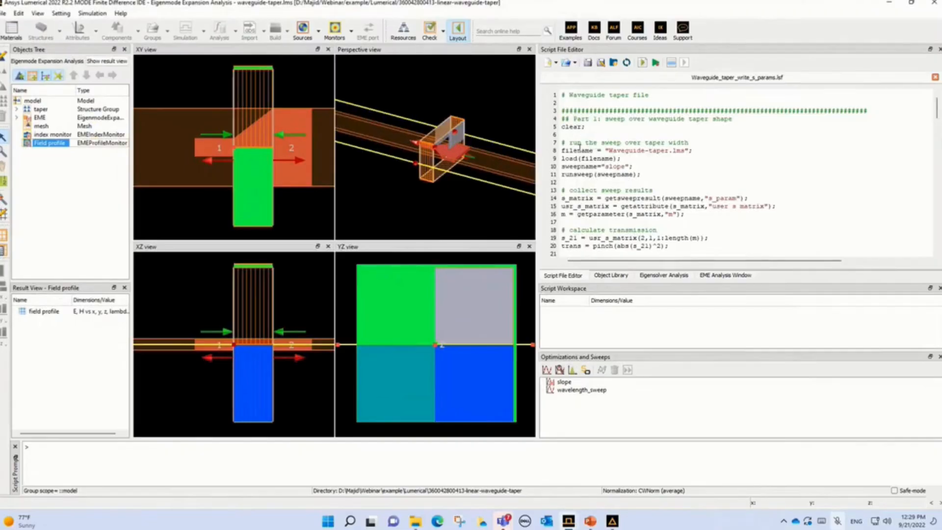
scroll(599, 165, "down", 7)
scroll(600, 167, "up", 5)
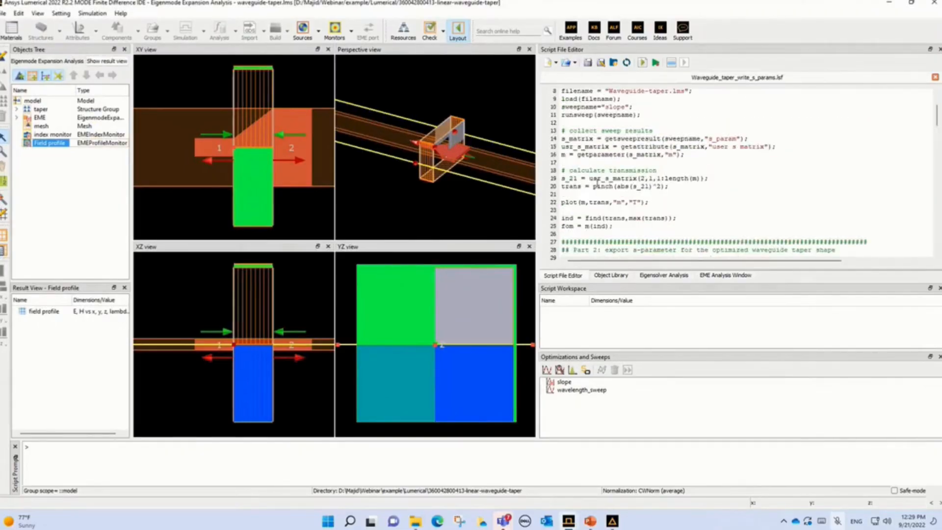
left_click_drag(581, 179, 562, 179)
scroll(651, 197, "down", 20)
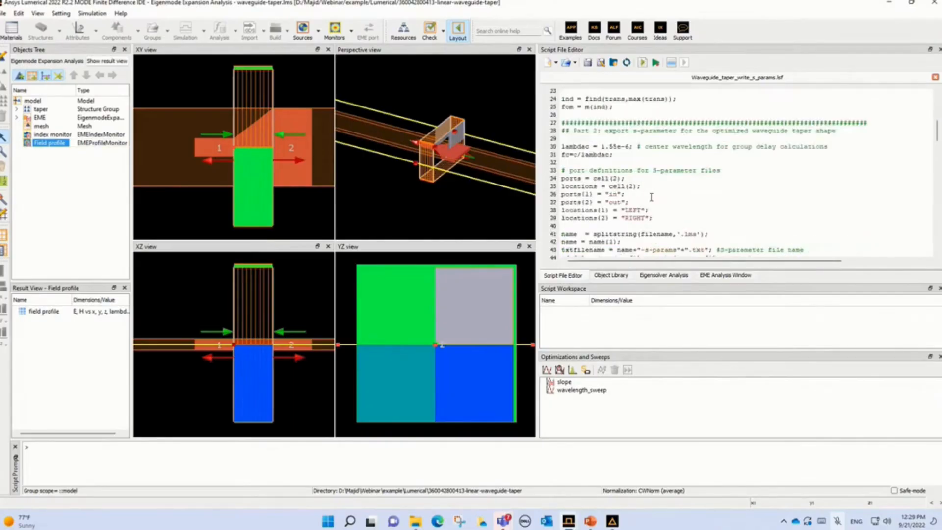
scroll(651, 197, "down", 17)
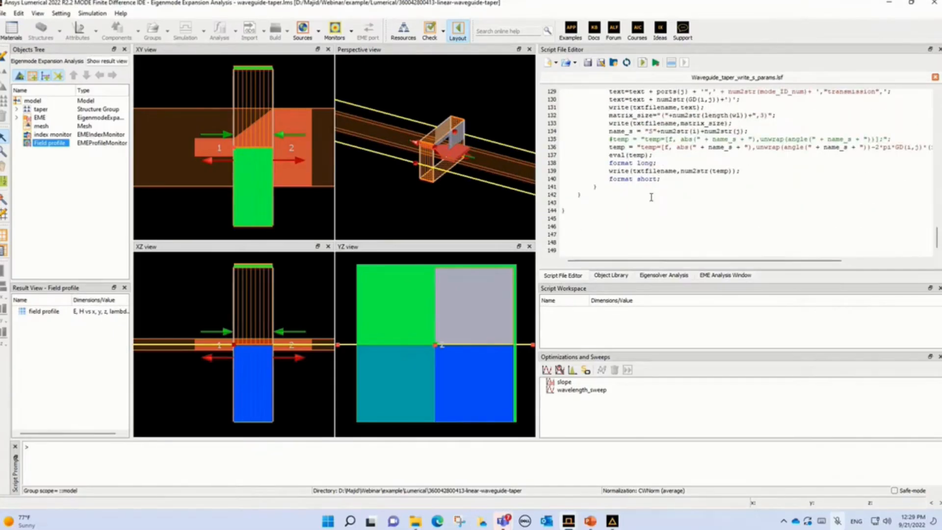
Minimize MODE and open Waveguide_taper_circuit.icp from the taper folder in Lumerical INTERCONNECT
left_click(890, 4)
left_click(158, 272)
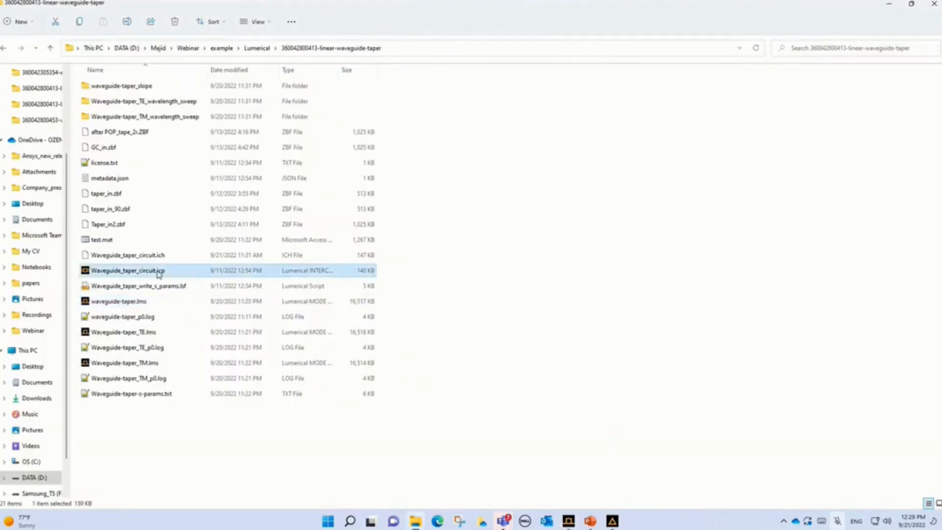
double_click(159, 272)
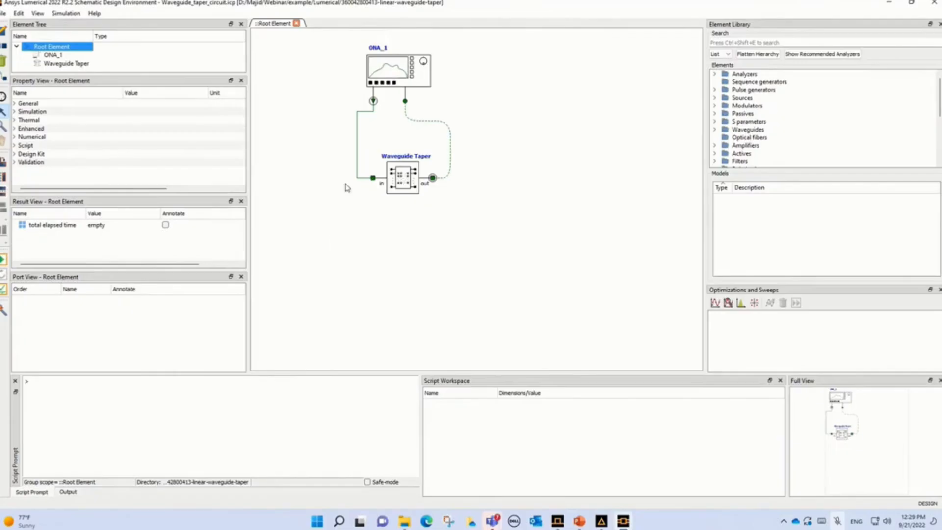
Set the Waveguide Taper element's load from file property to true and load Waveguide-taper-s-params.txt as its S-parameter file
left_click(401, 191)
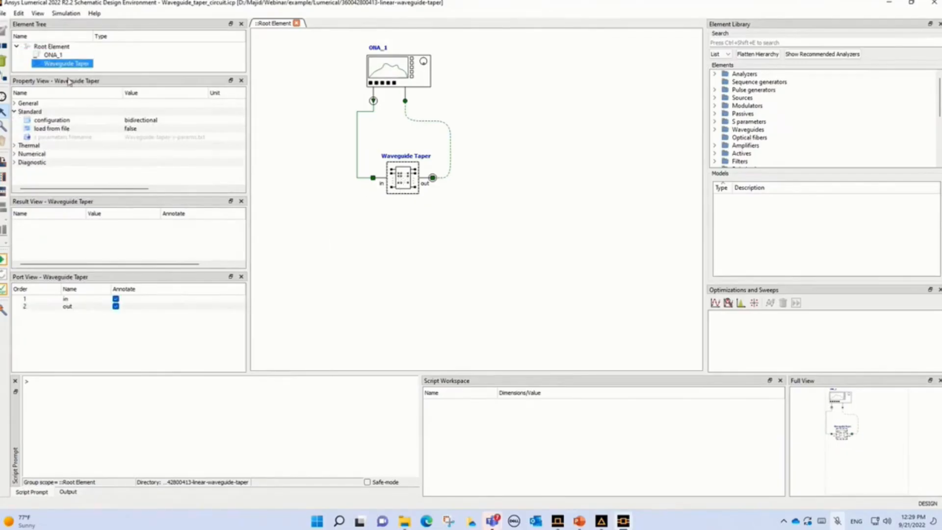
left_click(131, 129)
left_click(130, 129)
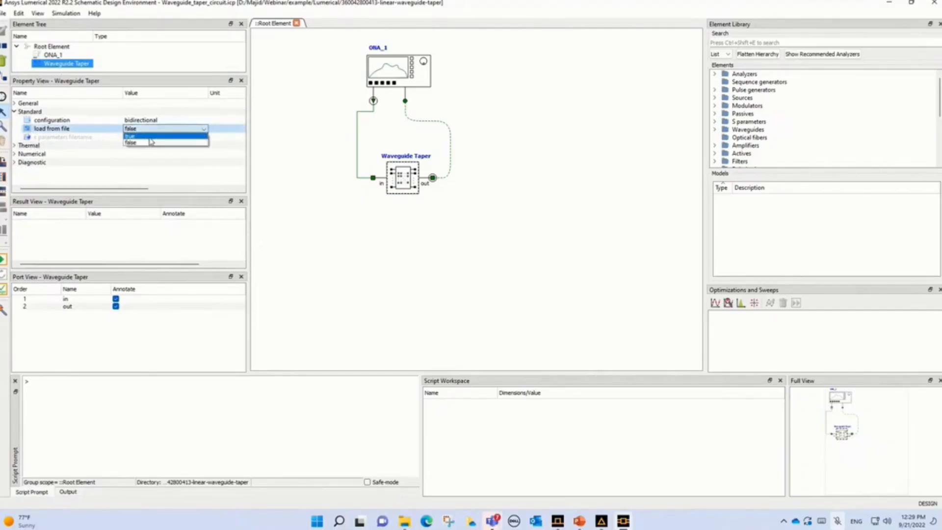
left_click(130, 141)
left_click(162, 137)
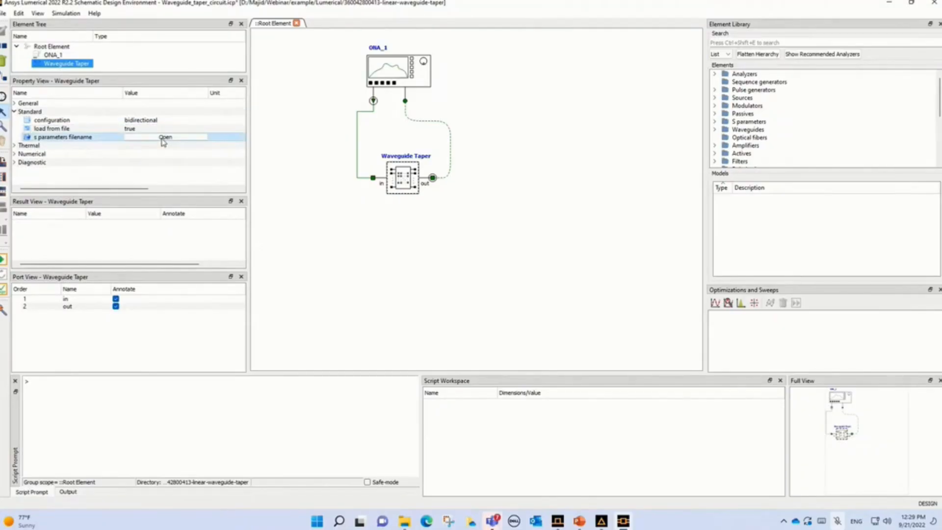
left_click(186, 137)
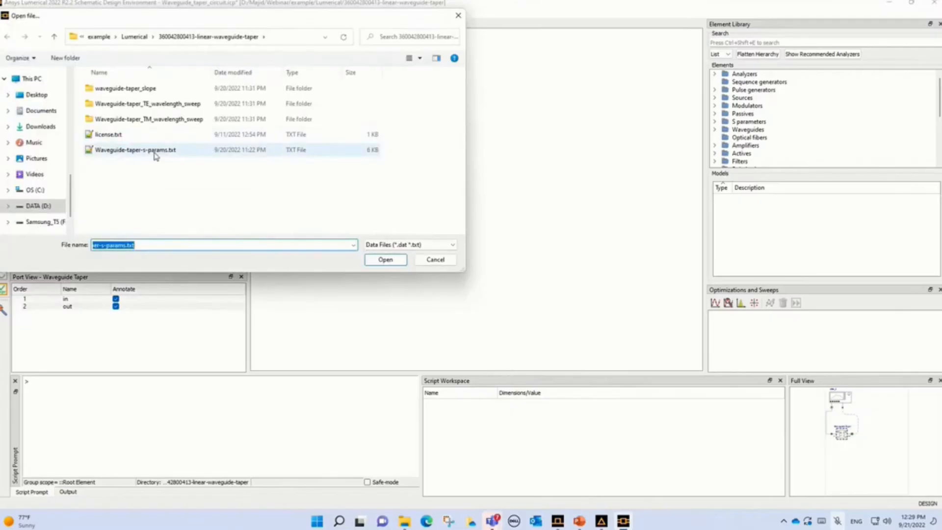
double_click(155, 151)
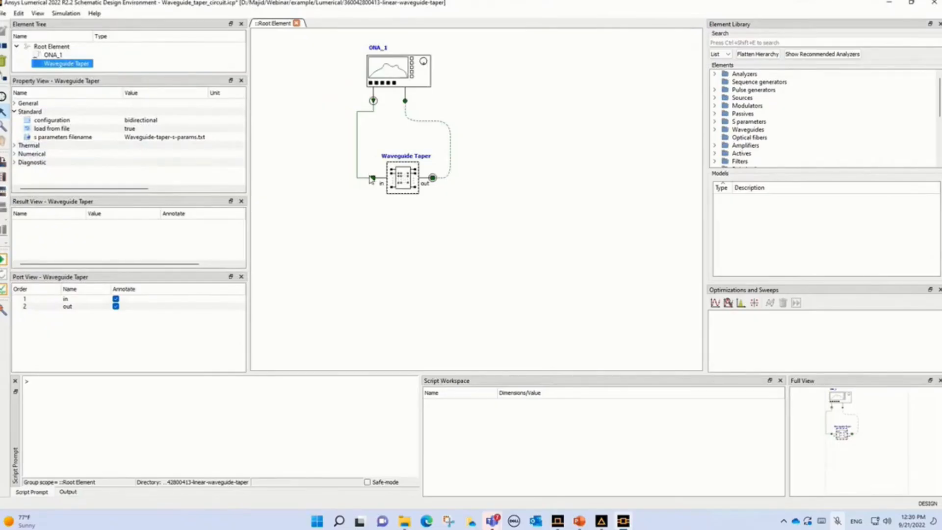
Review the ONA_1 analyzer's source and frequency settings and run the waveguide taper circuit simulation
left_click_drag(370, 179, 372, 178)
left_click(53, 55)
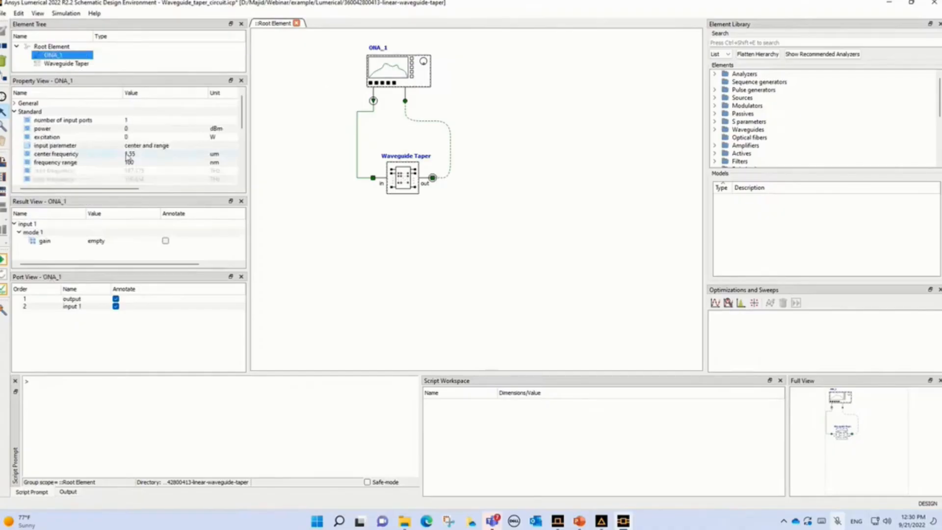
left_click(3, 260)
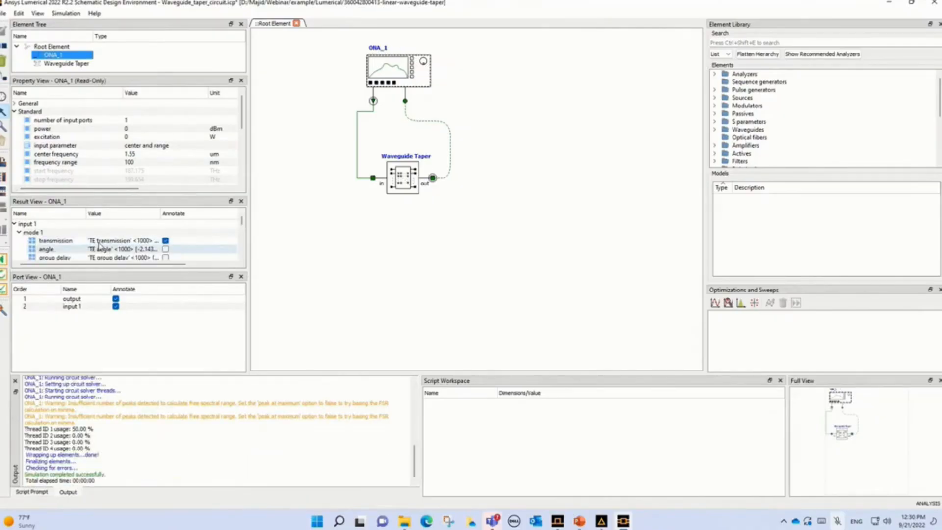
Plot ONA_1's mode 1 transmission result in a new visualizer, examine it against wavelength, and close the plot
right_click(99, 244)
mouse_move(145, 250)
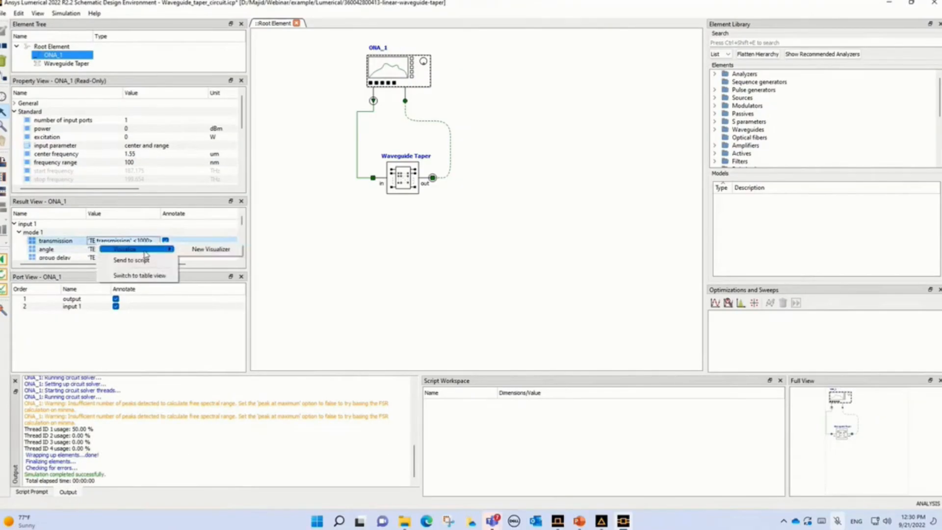
left_click(204, 251)
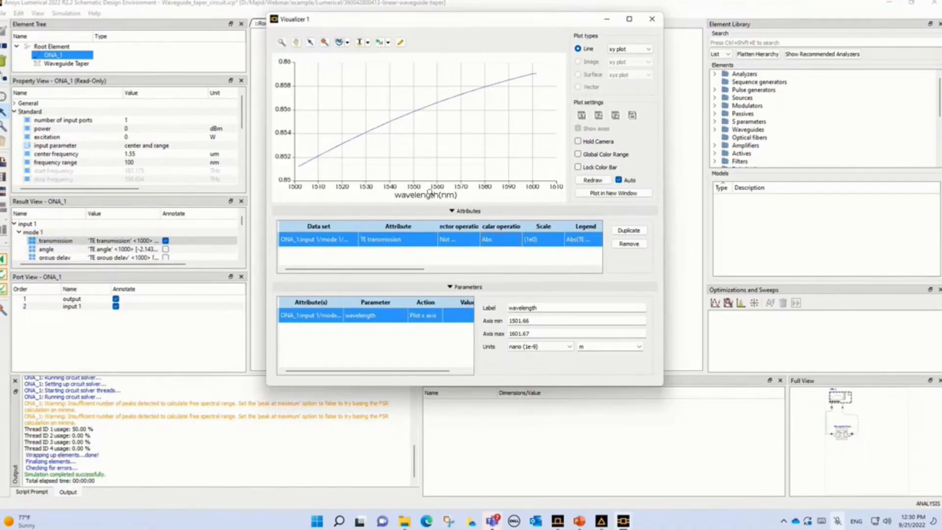
left_click(652, 20)
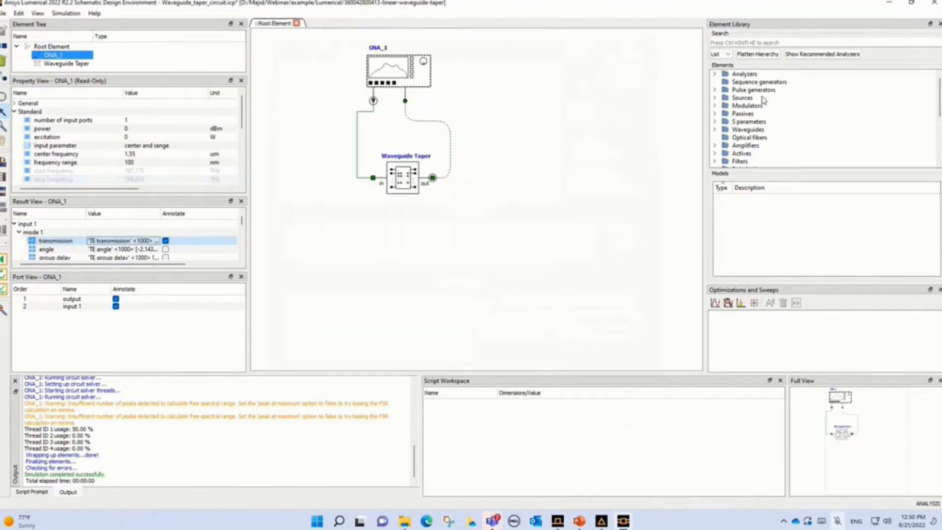
Browse the electrical and optical analyzer models in the element library, including the oscilloscope, power meter and spectrum analyzers
left_click(743, 76)
left_click(714, 74)
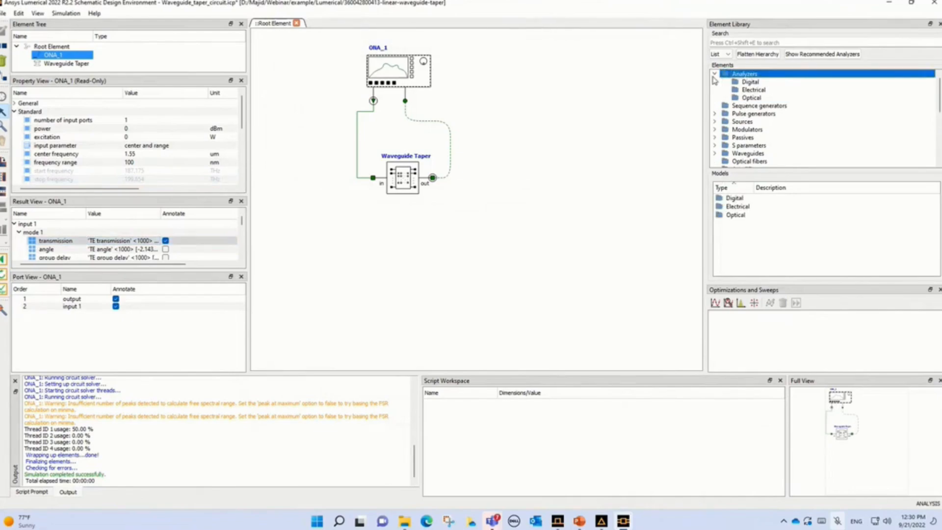
left_click(753, 92)
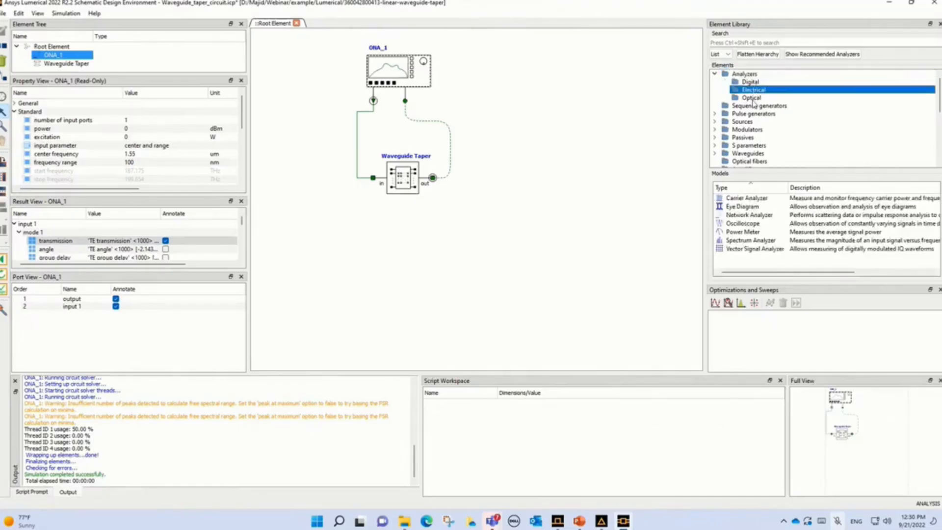
left_click(753, 99)
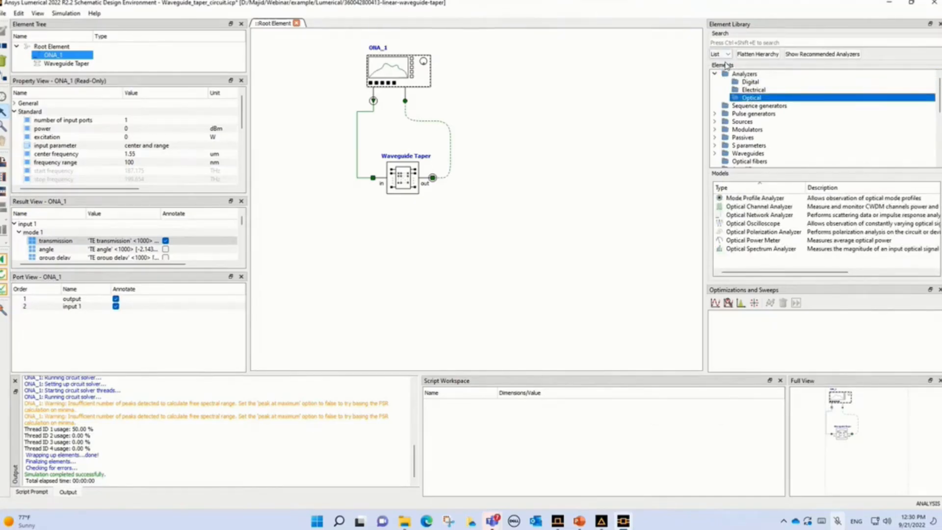
left_click(752, 91)
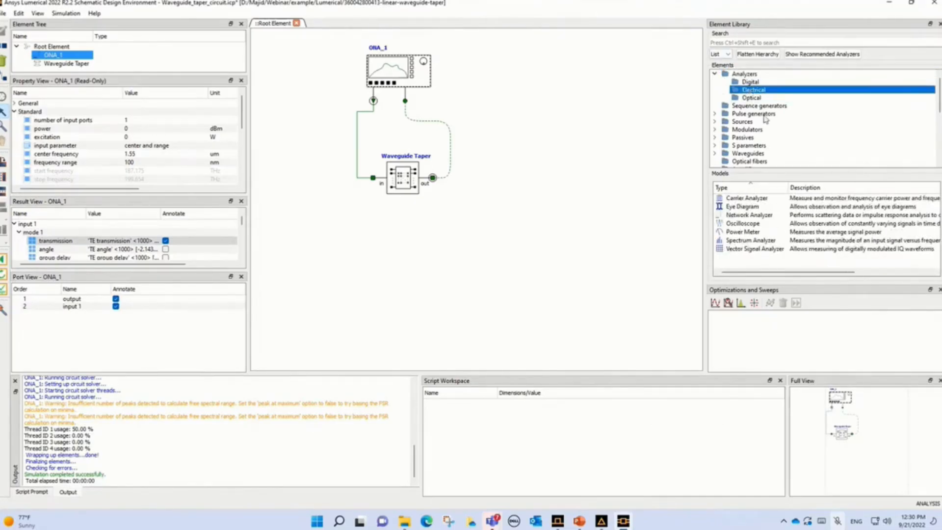
left_click(741, 208)
left_click(757, 226)
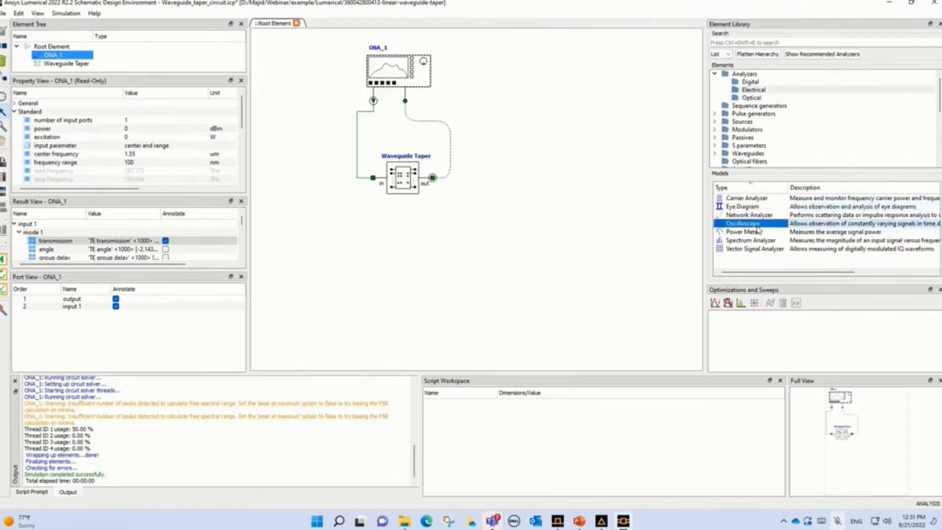
left_click(752, 233)
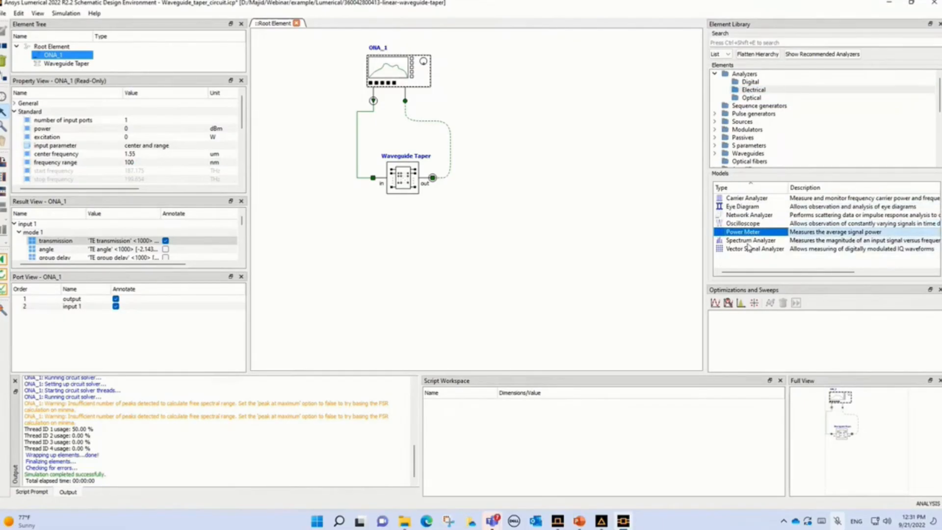
left_click(748, 241)
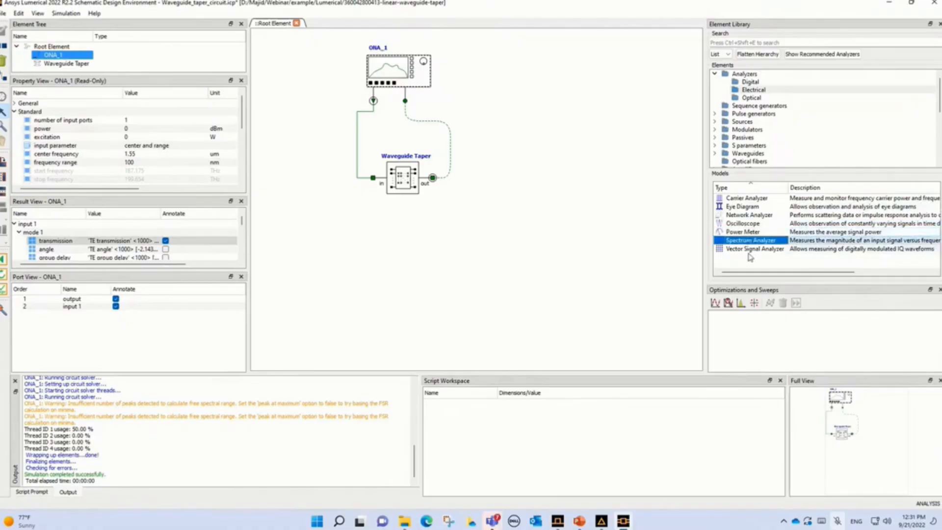
left_click(750, 98)
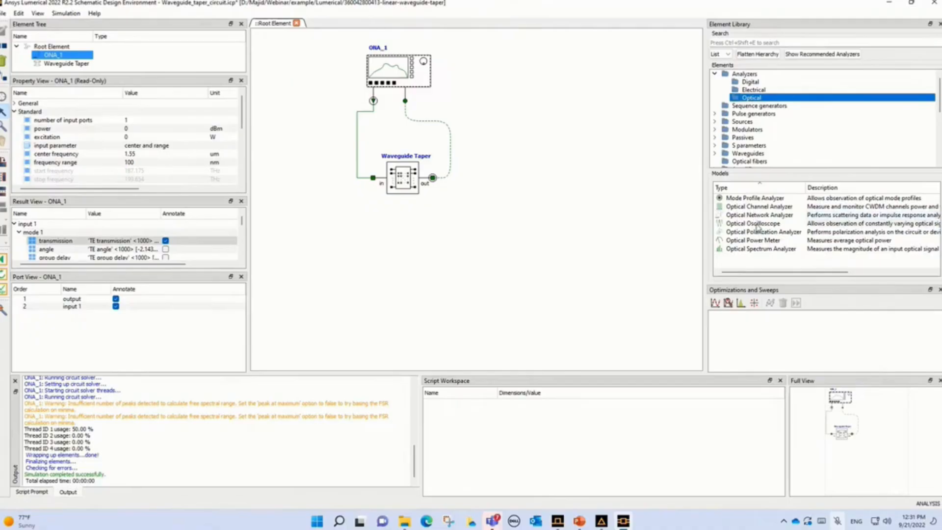
left_click(751, 249)
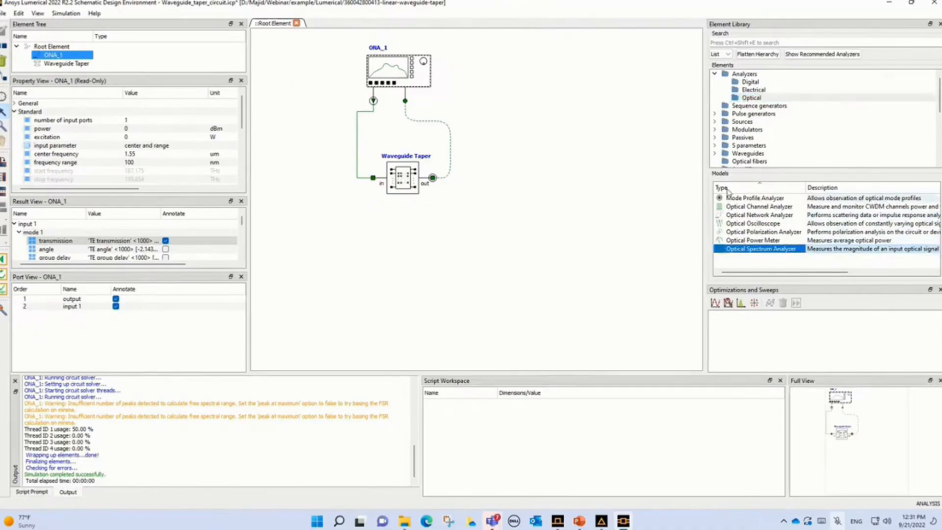
Browse the sequence generator, electrical pulse generator, source, modulator and passive categories of the element library
left_click(715, 75)
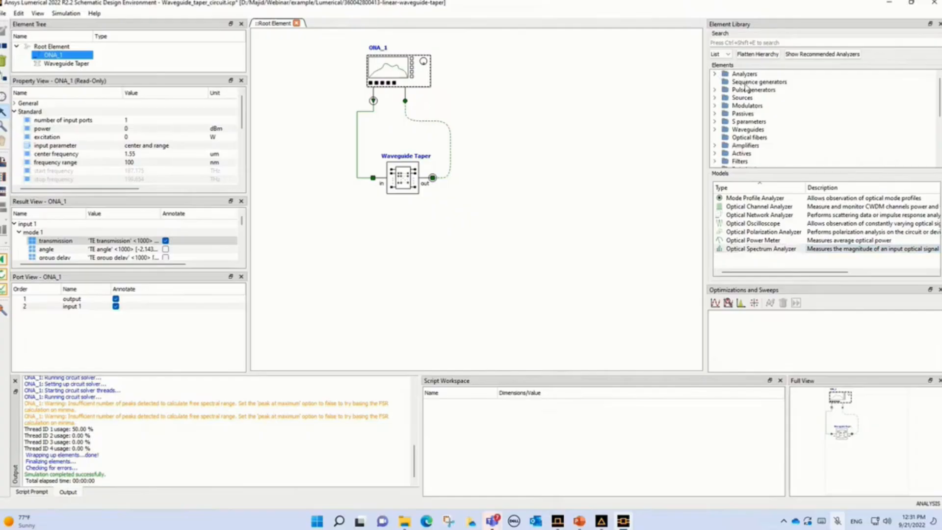
left_click(745, 84)
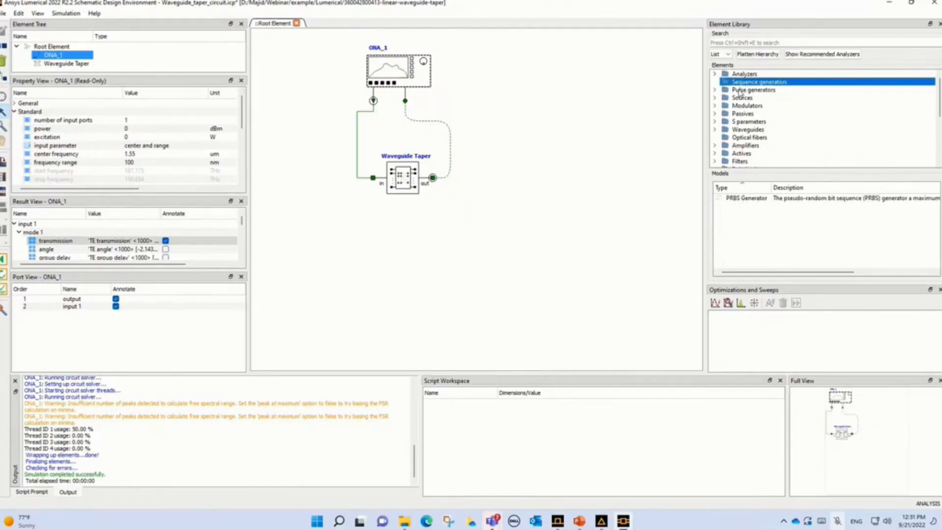
left_click(717, 91)
left_click(715, 90)
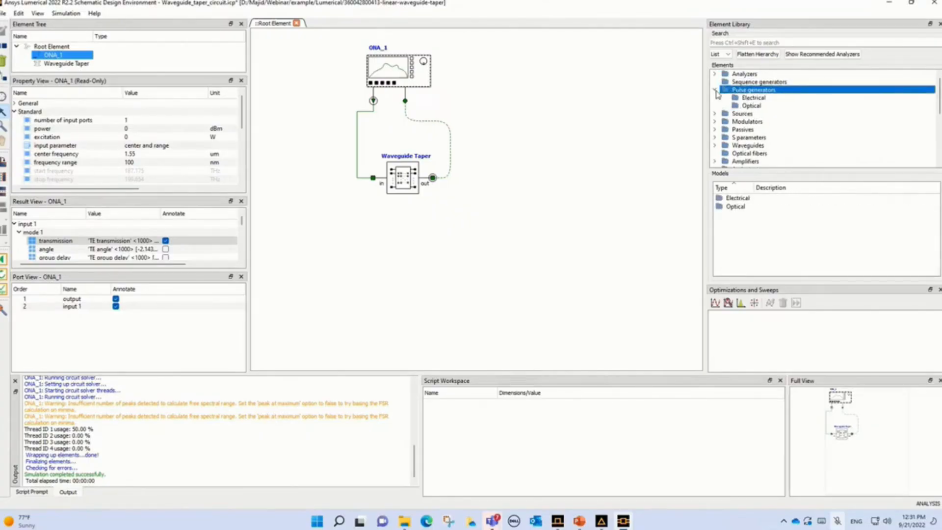
left_click(742, 98)
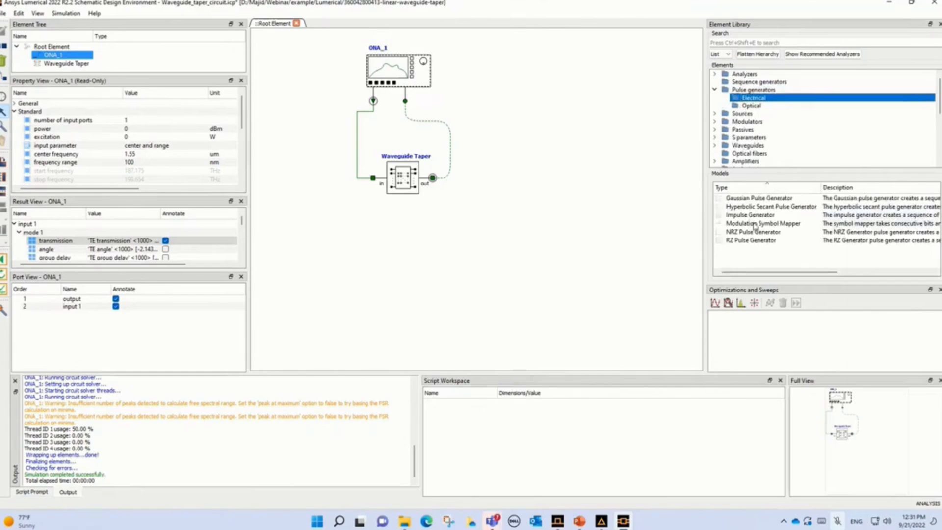
left_click(736, 115)
left_click(748, 122)
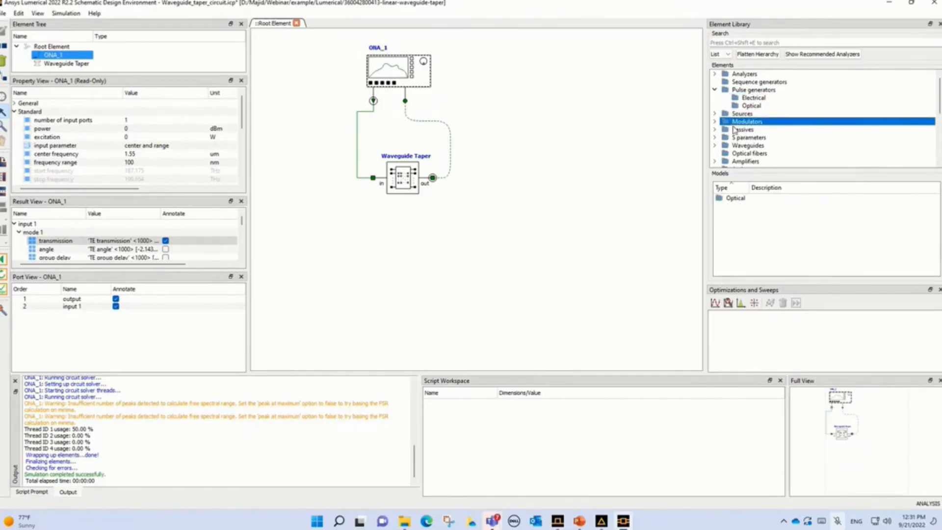
left_click(738, 130)
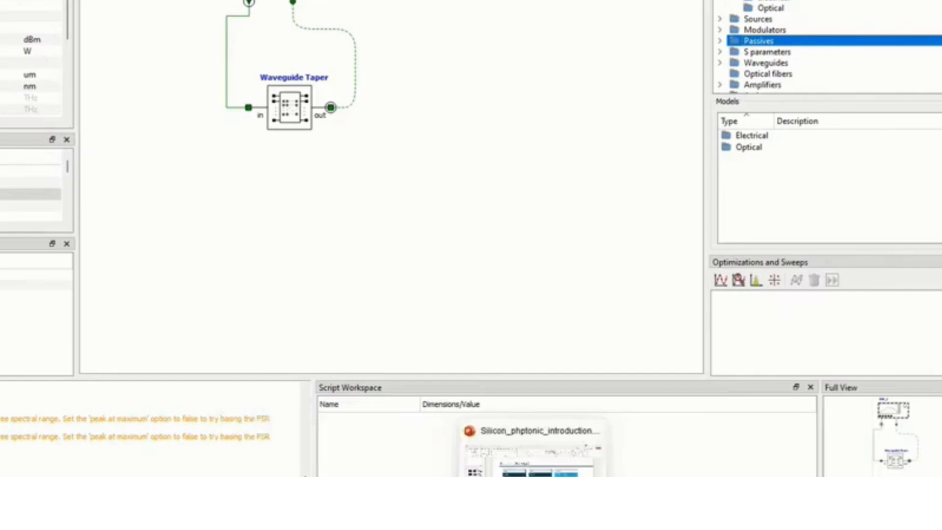
Switch to the PowerPoint slideshow and advance to the slide on INTERCONNECT circuit level simulation
left_click(579, 525)
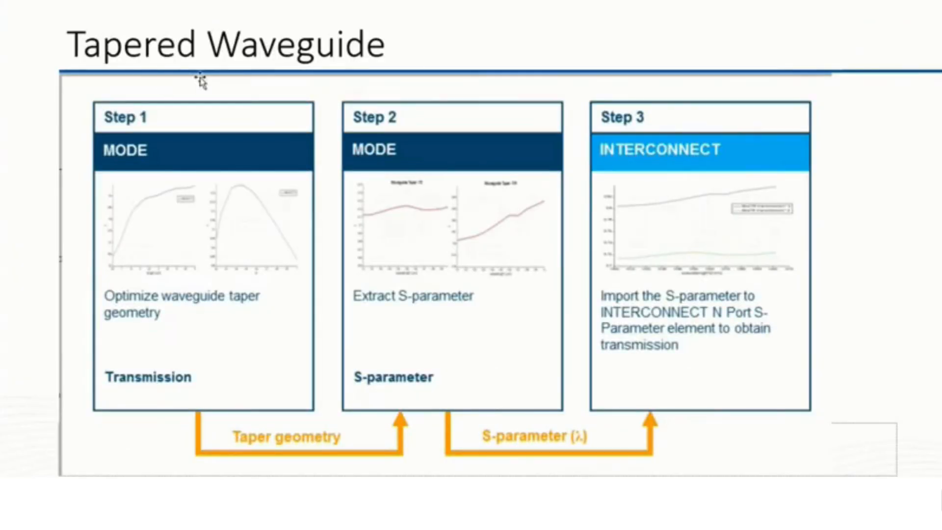
key("Right")
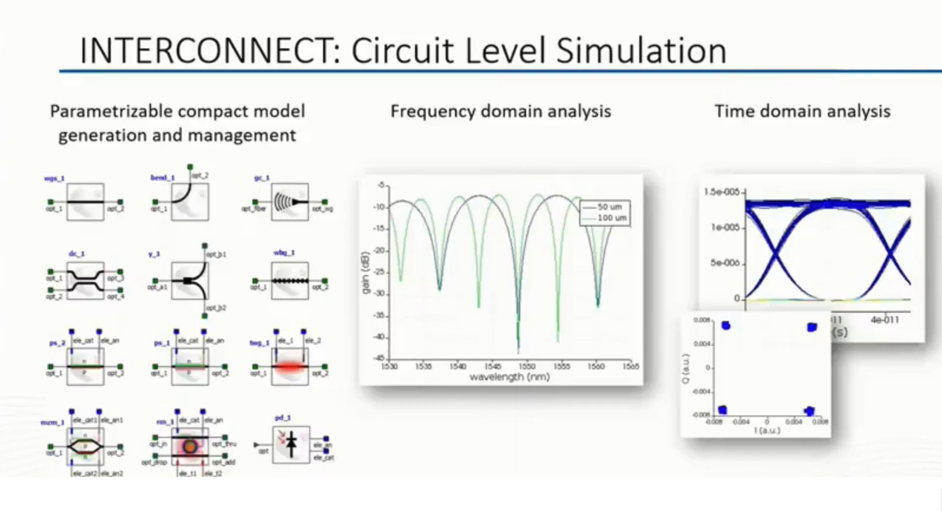
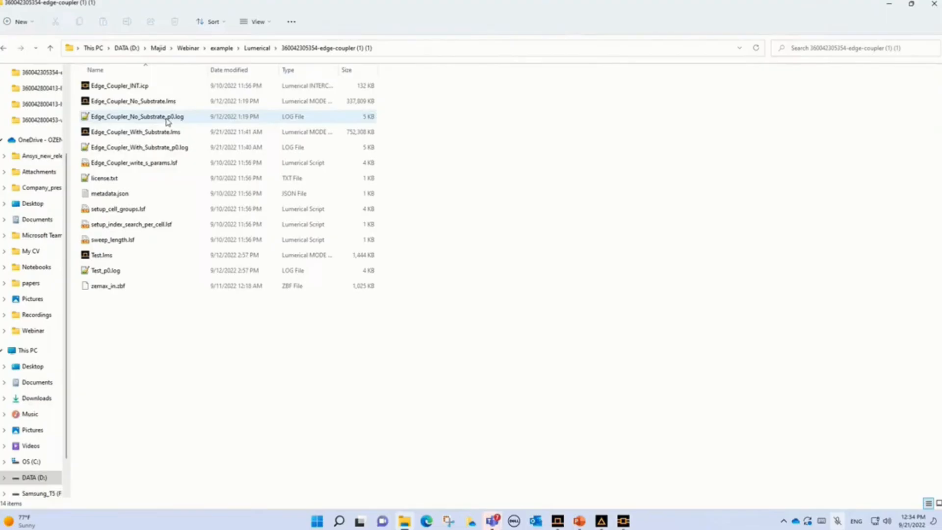
Open Edge_Coupler_With_Substrate.lms in Lumerical MODE and locate the Si layer, Nitride1, Nitride2 and Nitride3 index monitors in the layout
left_click(153, 133)
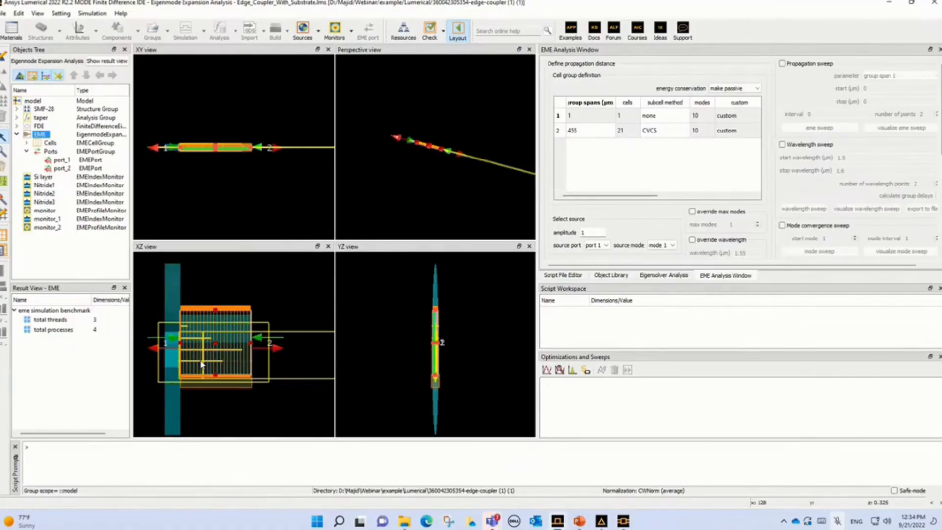
left_click(43, 177)
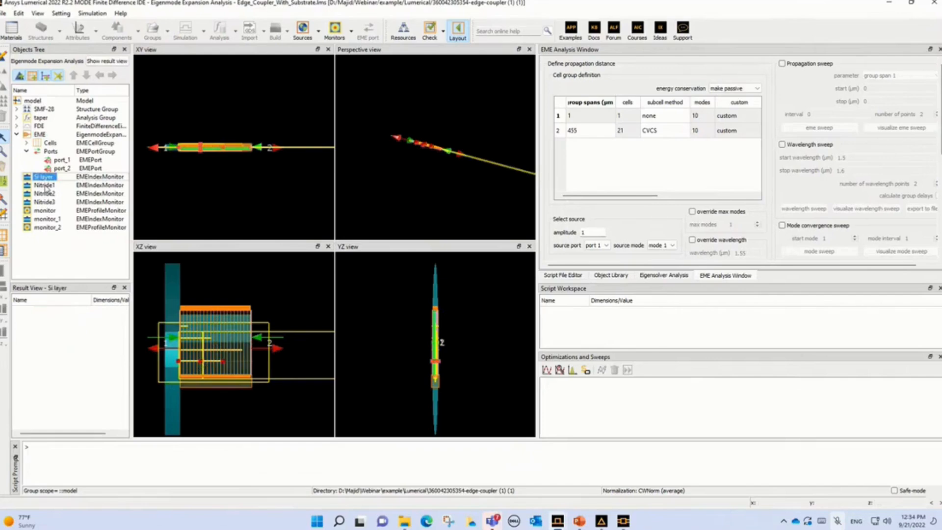
left_click(44, 186)
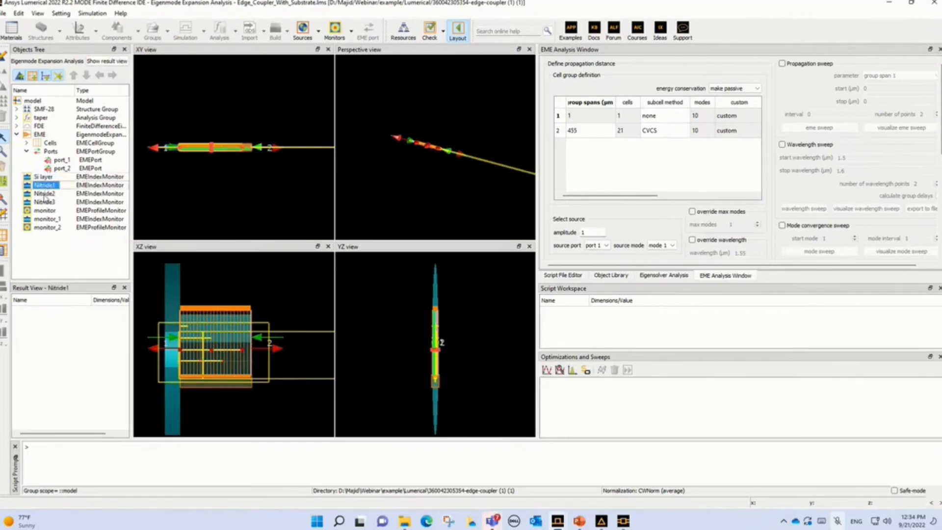
left_click(45, 196)
left_click(44, 203)
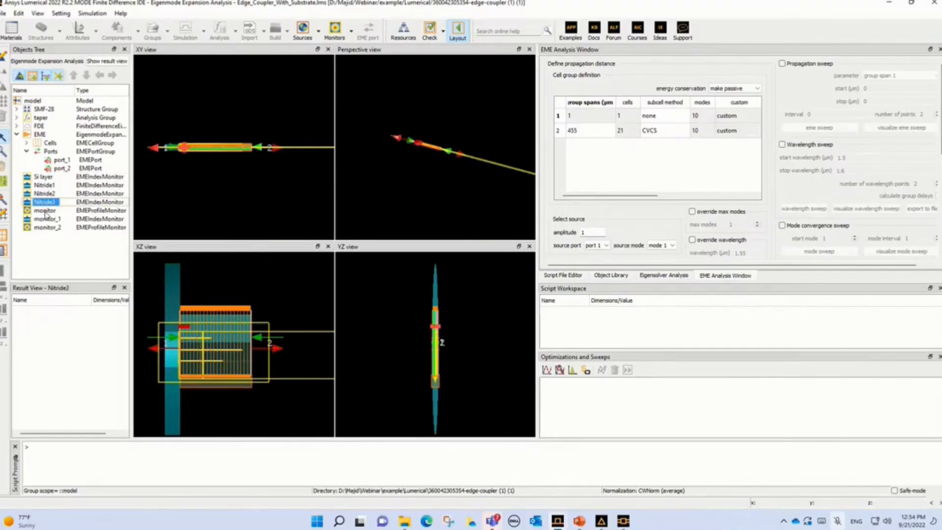
Locate the EME profile monitors named monitor and monitor_2 in the edge coupler layout
left_click(45, 211)
right_click(47, 211)
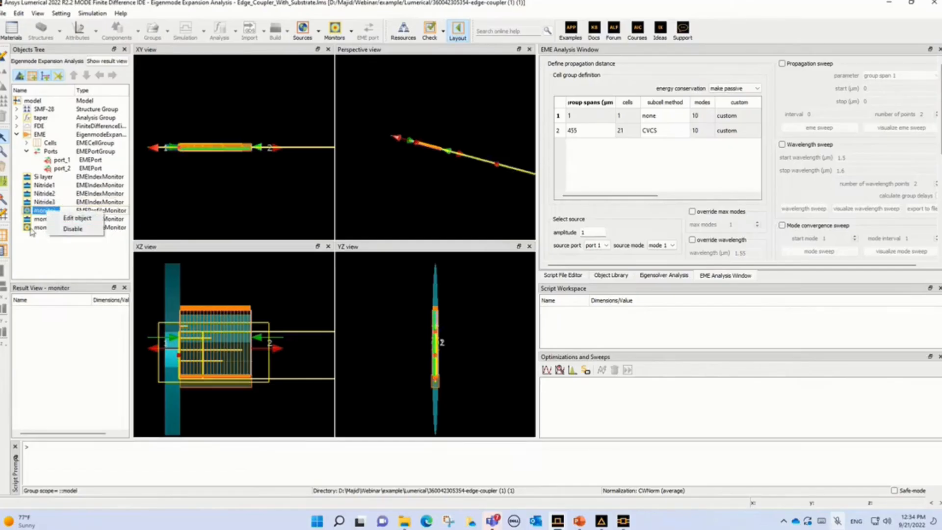
right_click(31, 229)
key("Escape")
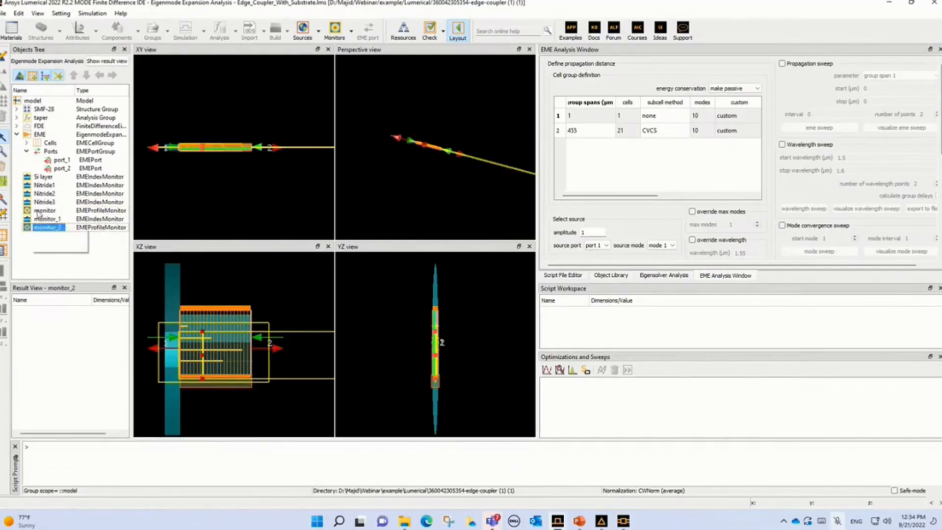
left_click(38, 211)
left_click(40, 227)
Expand the EME cells, visualize the mode fields of cell_2, examine the E1 image plot, and close the visualizer
left_click(26, 143)
left_click(61, 160)
right_click(62, 162)
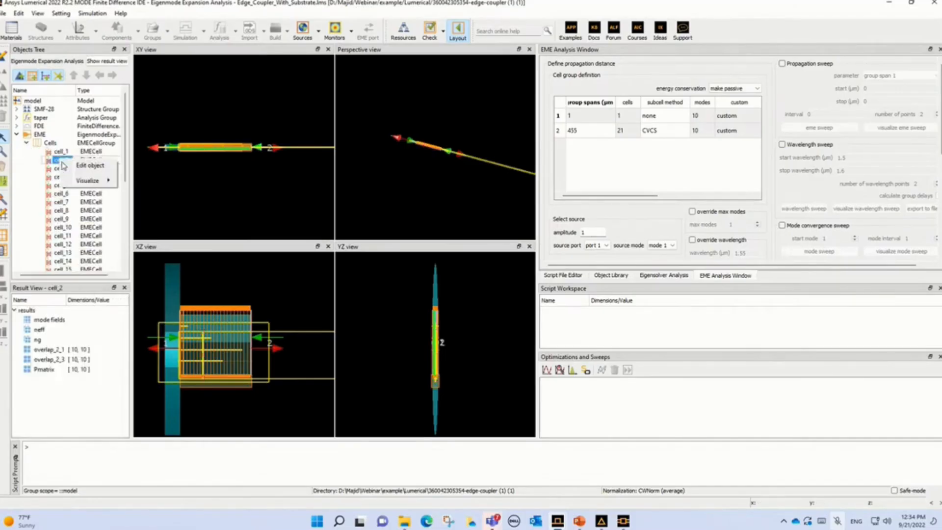
mouse_move(77, 181)
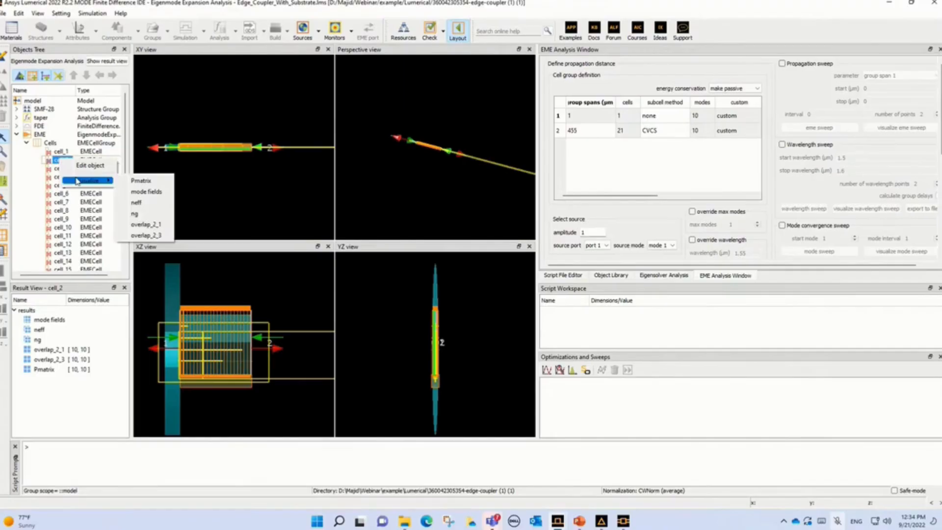
left_click(147, 191)
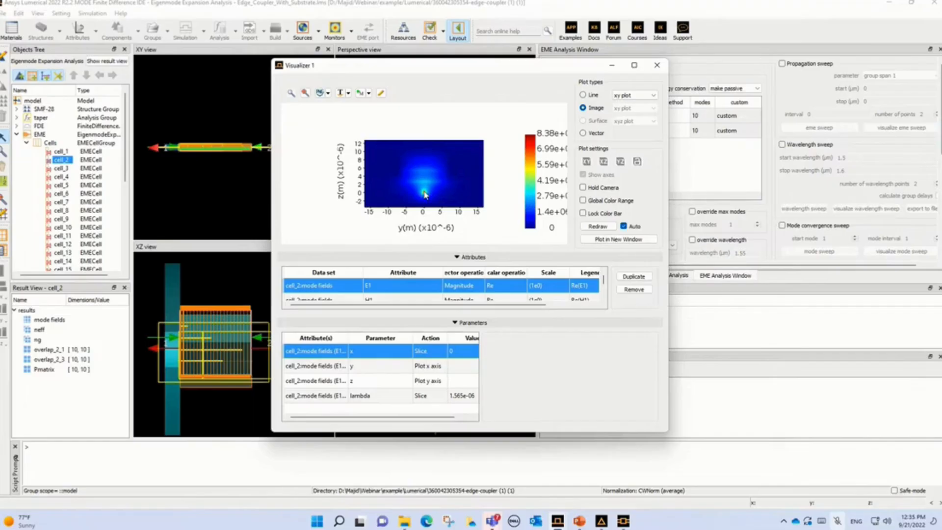
left_click(657, 65)
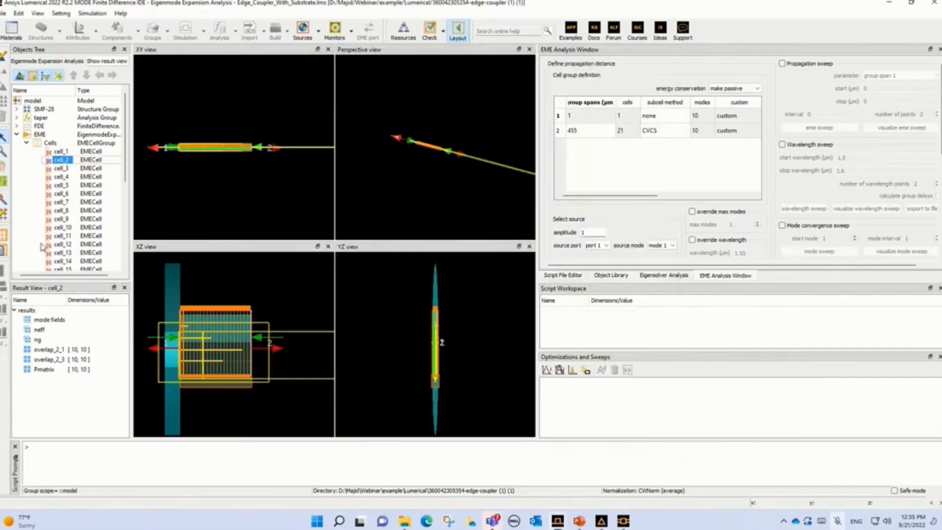
Visualize the mode fields of cell_22, the last EME cell, examine the E1 image plot, and close the visualizer
scroll(41, 247, "down", 3)
right_click(61, 252)
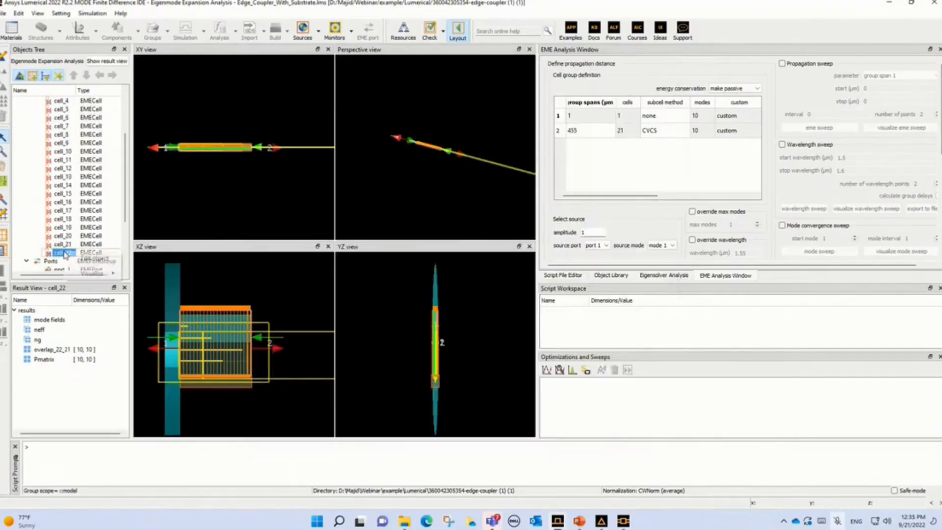
mouse_move(92, 274)
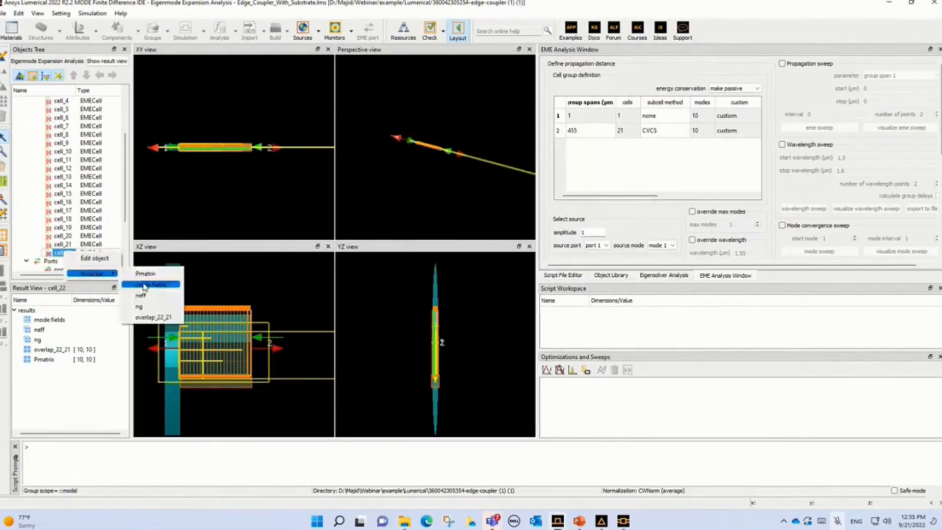
left_click(143, 281)
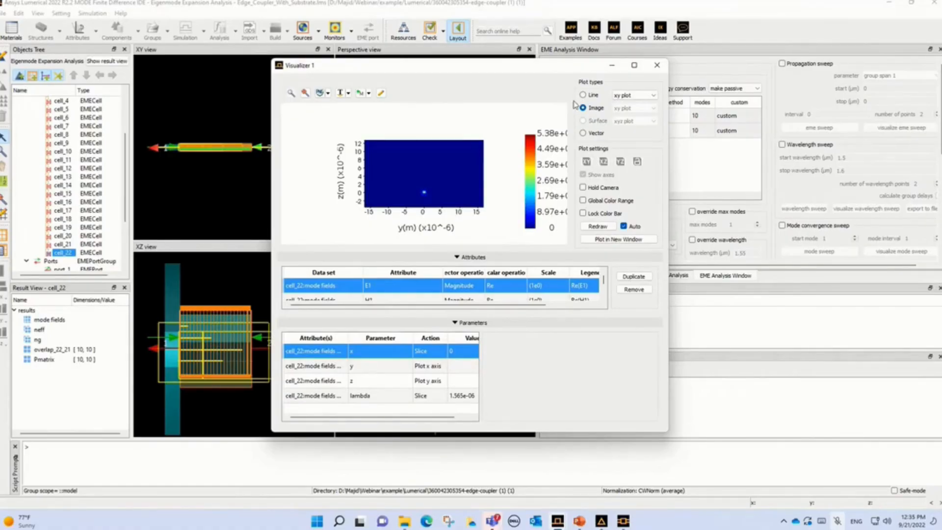
left_click(657, 64)
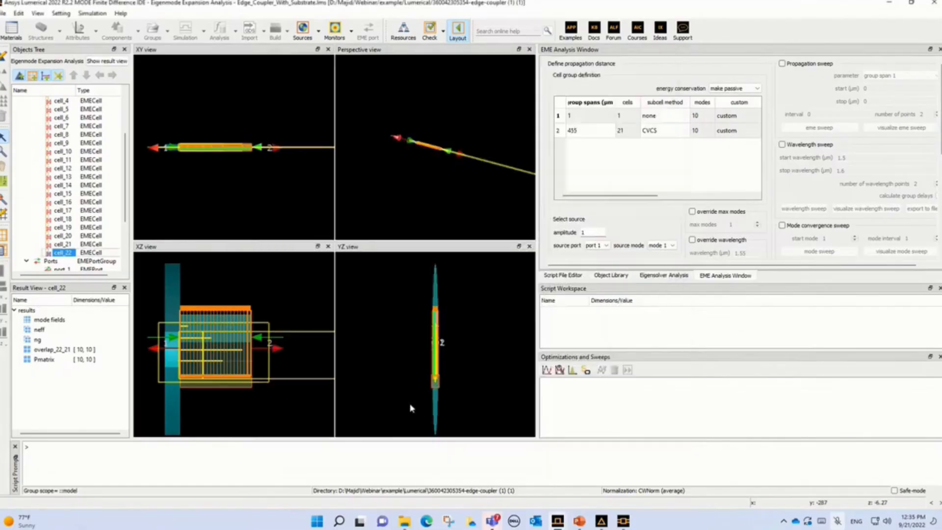
Open Edge_Coupler_INT.icp from the edge coupler example folder in Lumerical INTERCONNECT
left_click(403, 523)
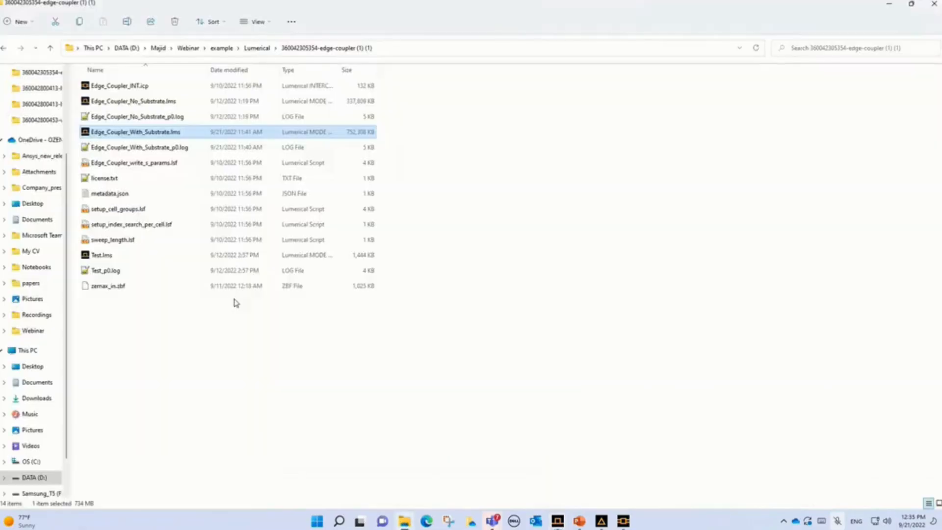
left_click(136, 87)
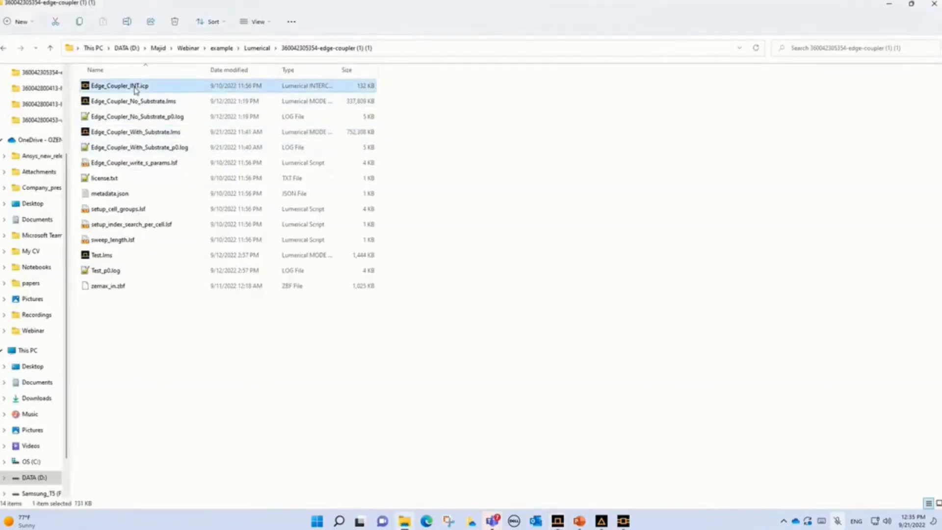
double_click(135, 87)
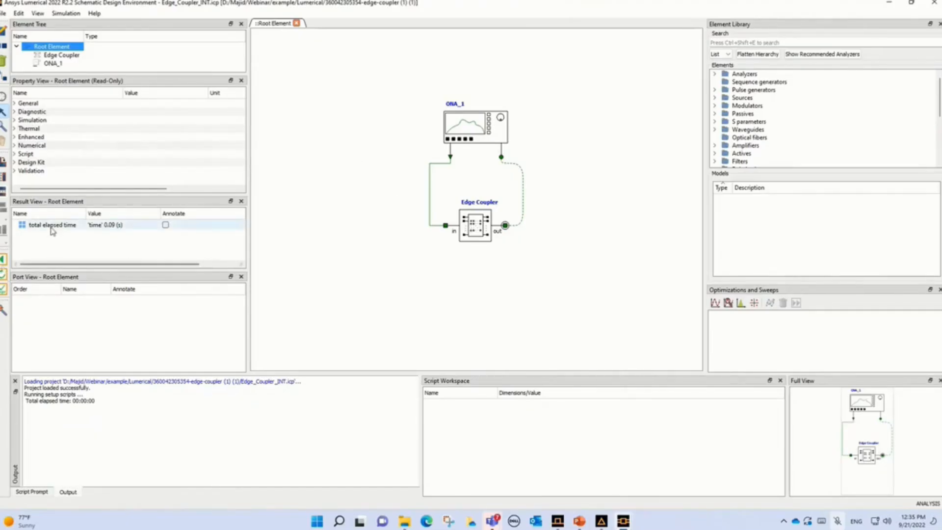
Plot the input 1, mode 1 transmission result of ONA_1 in a new visualizer
left_click(53, 64)
left_click(166, 240)
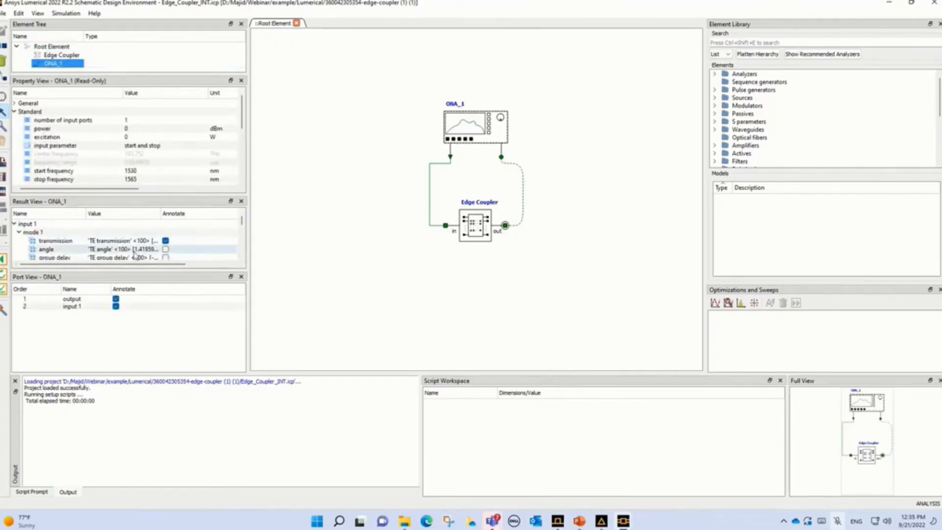
left_click(112, 241)
right_click(112, 241)
mouse_move(177, 244)
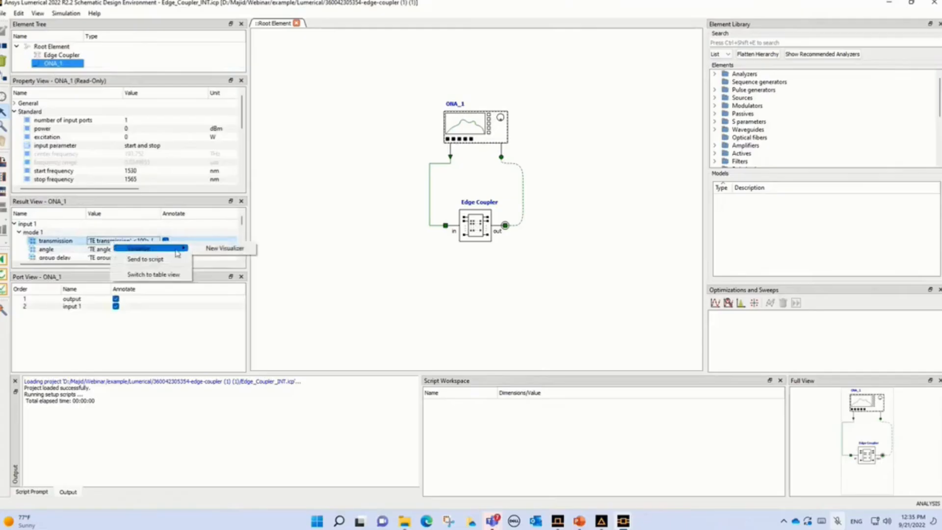
left_click(219, 249)
Set the TE transmission's scalar operation to Abs, examine the curve over wavelength, and close the visualizer
left_click(501, 240)
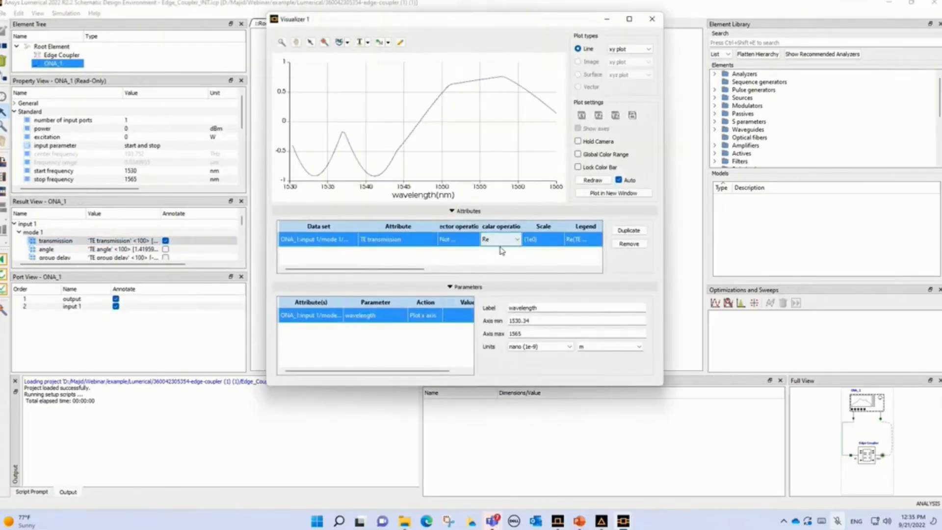
left_click(501, 241)
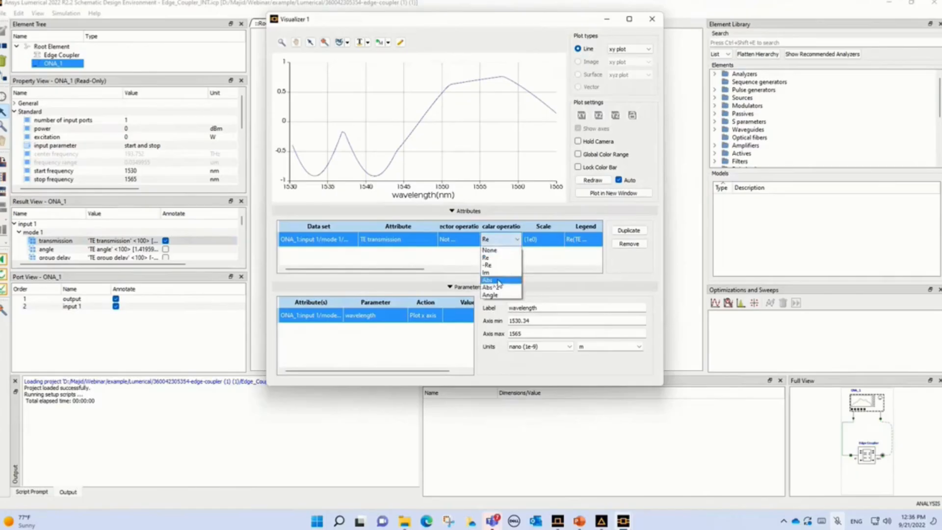
left_click(498, 281)
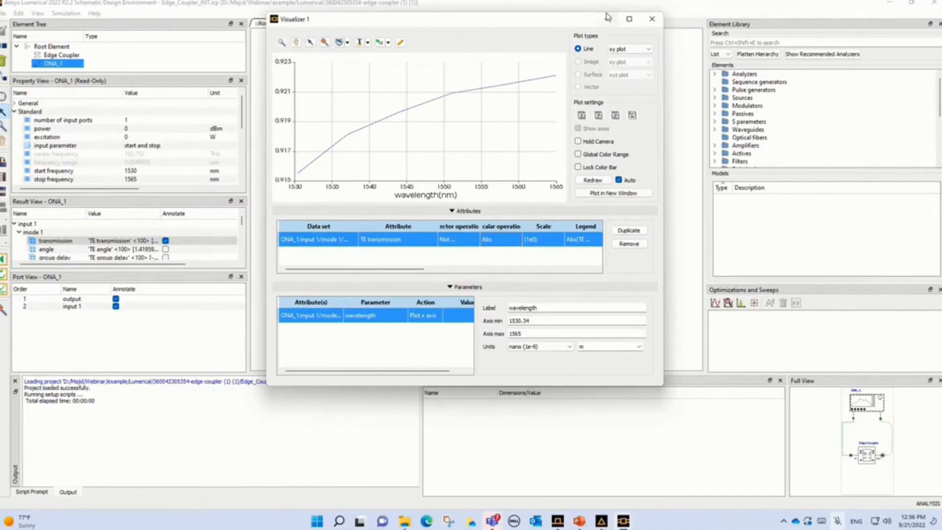
left_click(652, 20)
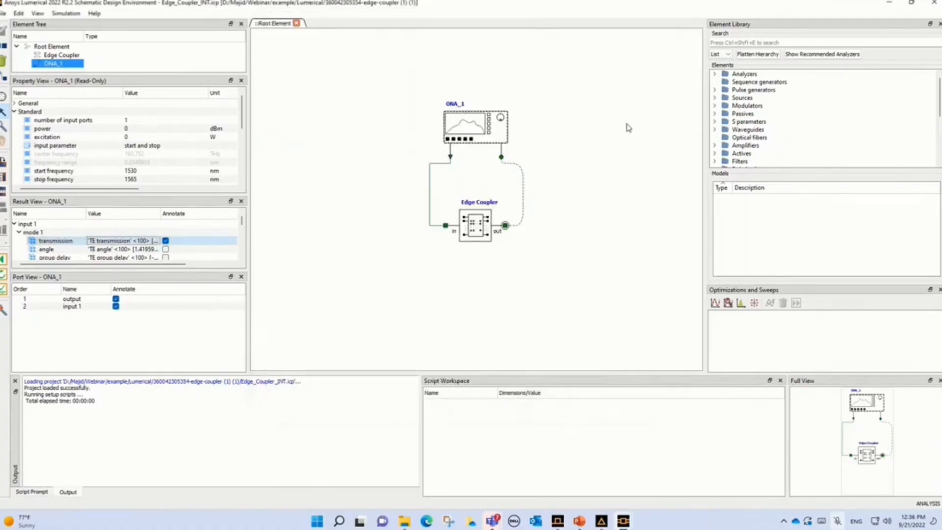
Switch to the PowerPoint slideshow and advance from the Edge coupler slide to the Grating coupler slide
mouse_move(585, 526)
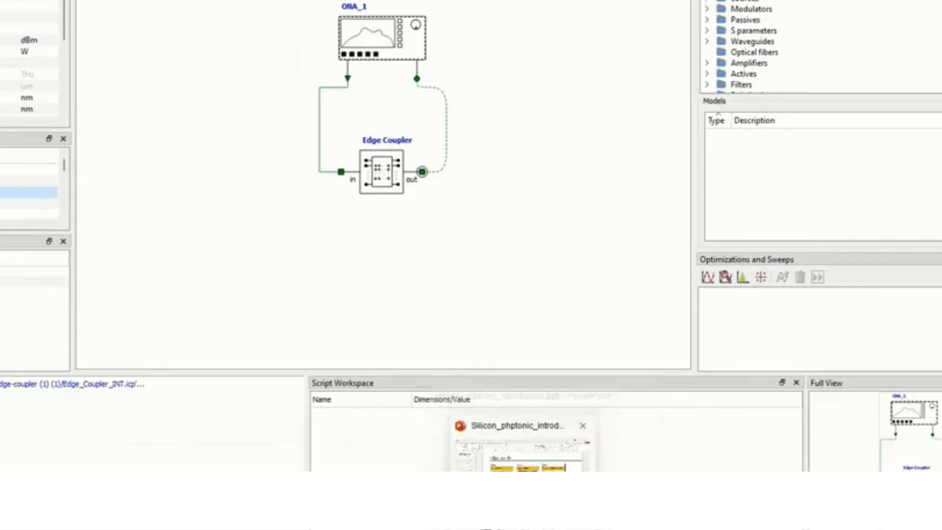
left_click(583, 469)
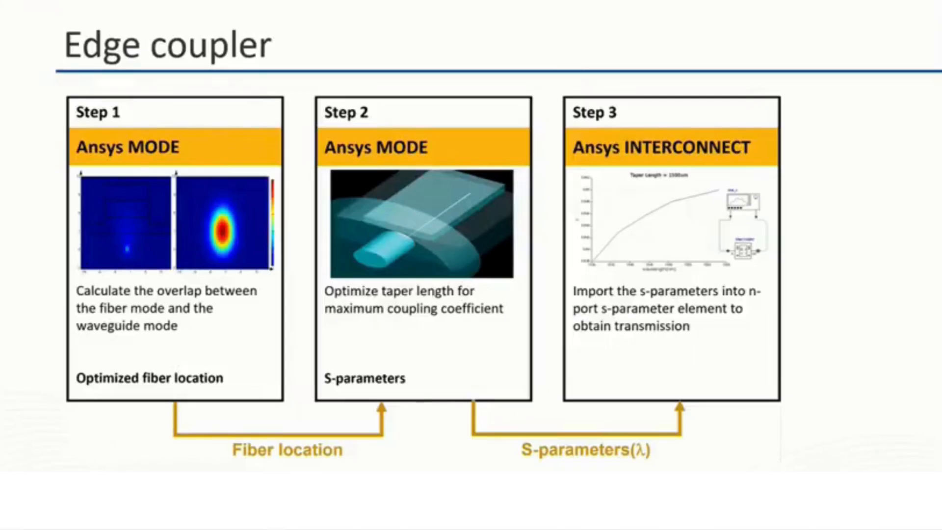
key("Right")
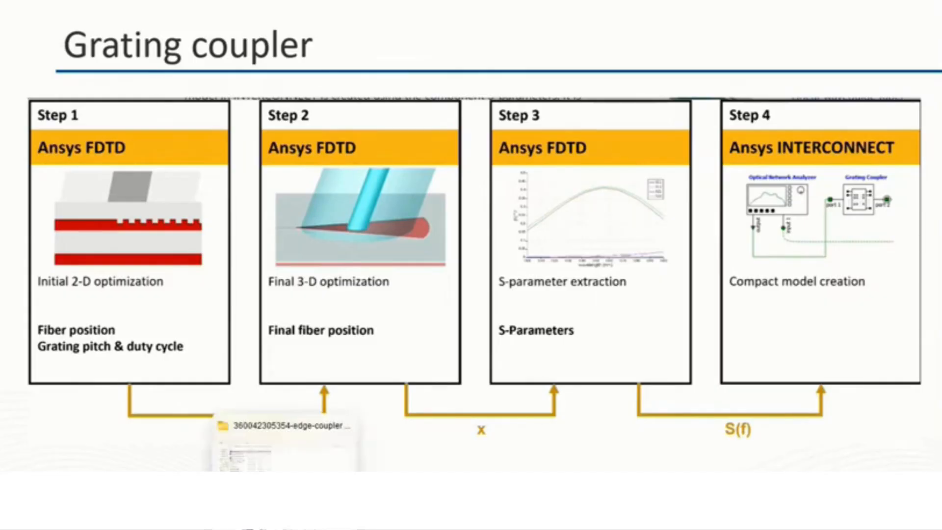
key("alt+Tab")
left_click(262, 48)
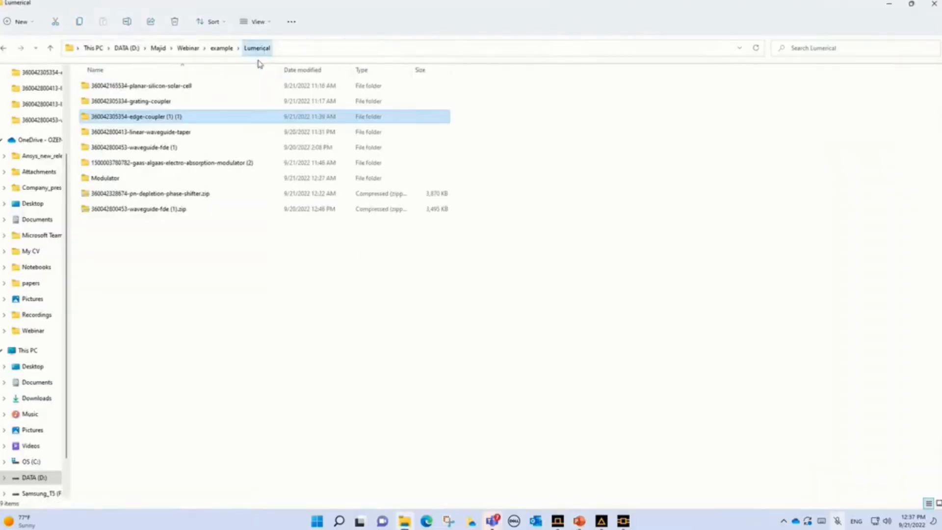
double_click(159, 103)
double_click(159, 87)
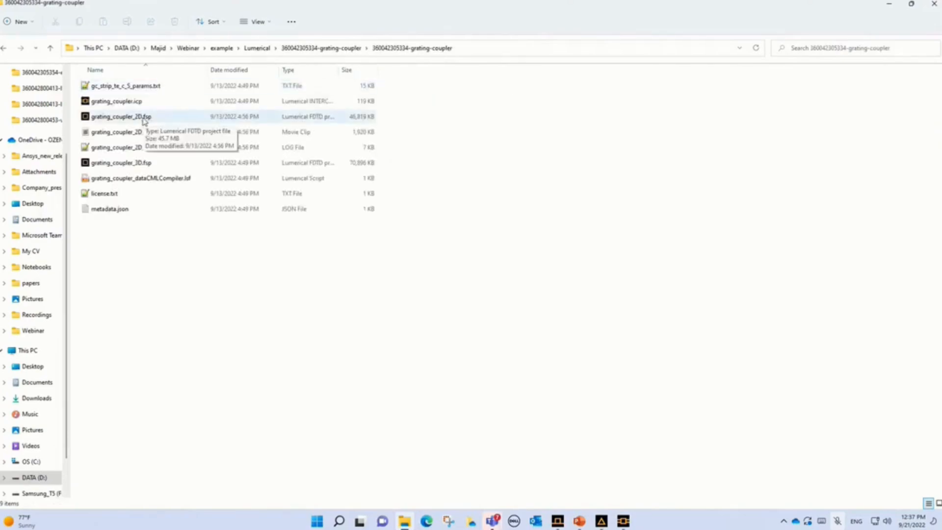
double_click(143, 121)
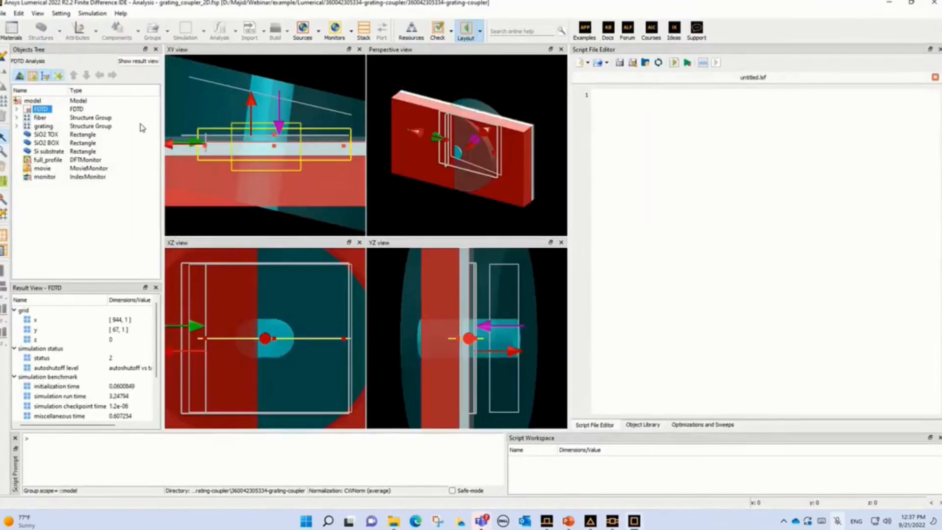
Play the recording of the movie monitor to watch the field propagate through the grating coupler, and close the player
left_click(44, 176)
left_click(44, 168)
right_click(48, 169)
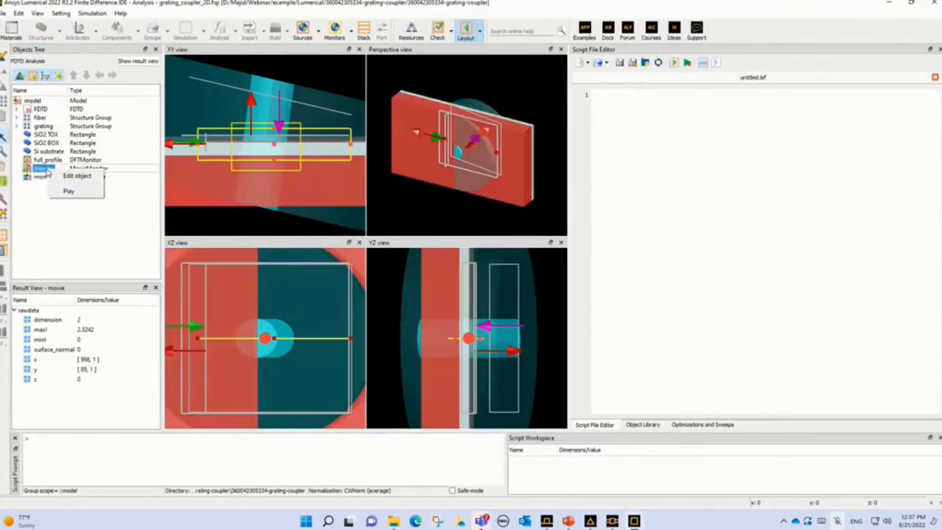
left_click(74, 191)
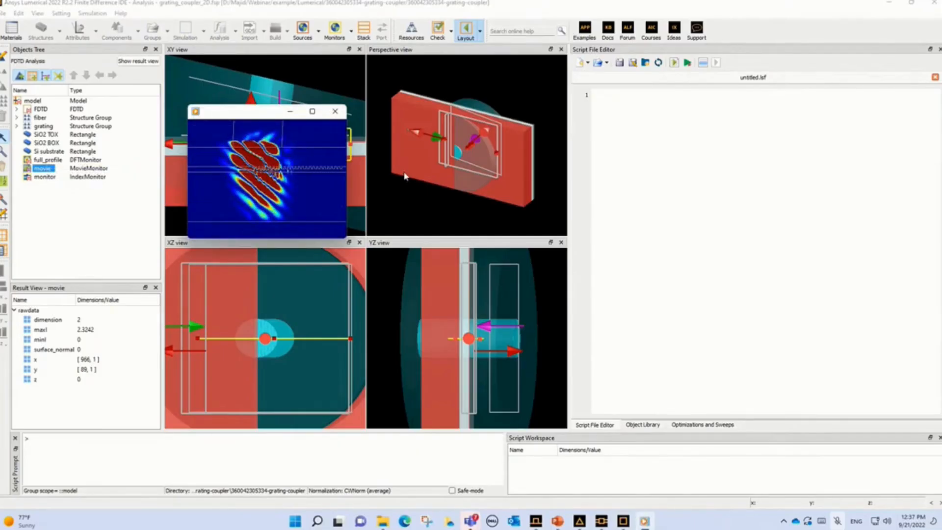
mouse_move(300, 138)
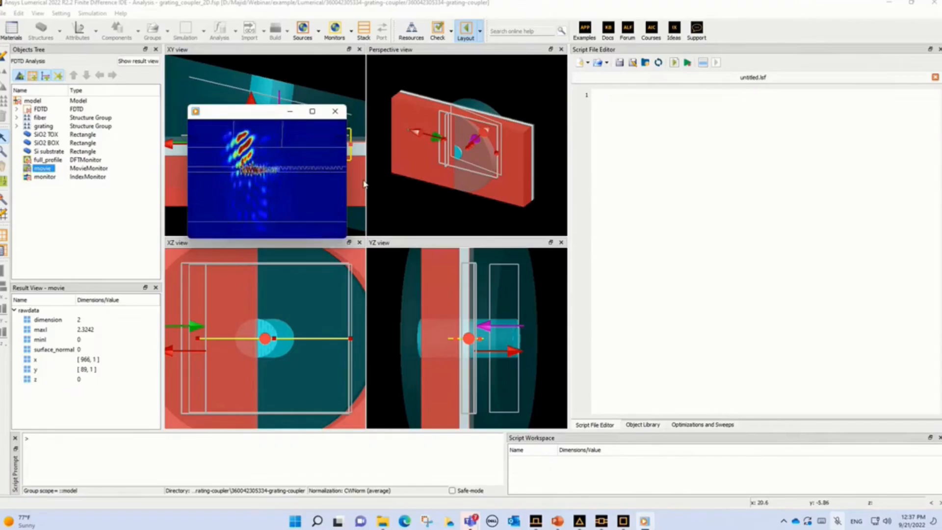
mouse_move(301, 182)
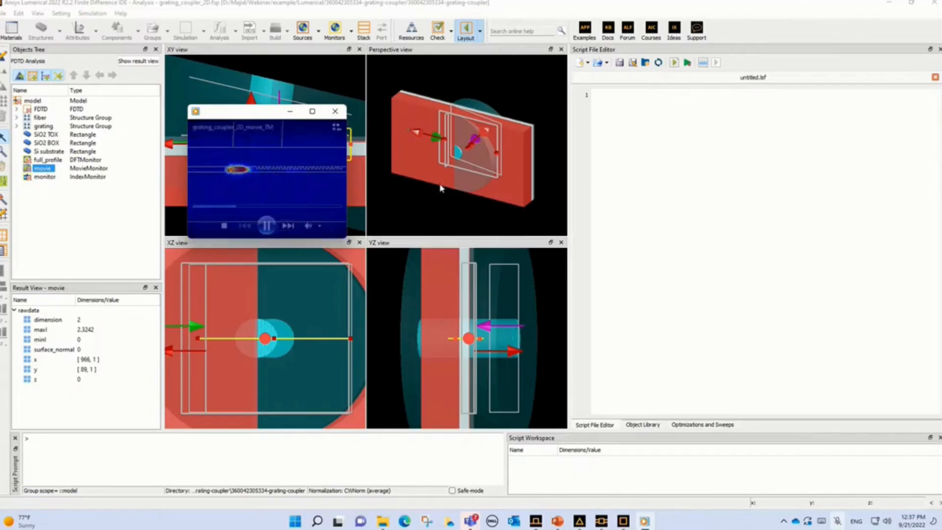
left_click(337, 112)
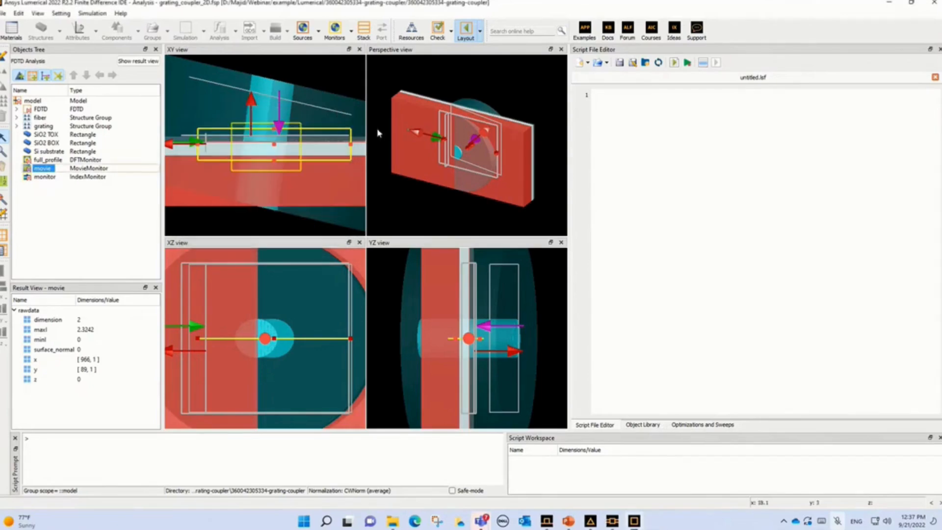
Leave the FDTD project, return to the PowerPoint slideshow, and advance to the slide on the CHARGE and MQW solvers
left_click(889, 4)
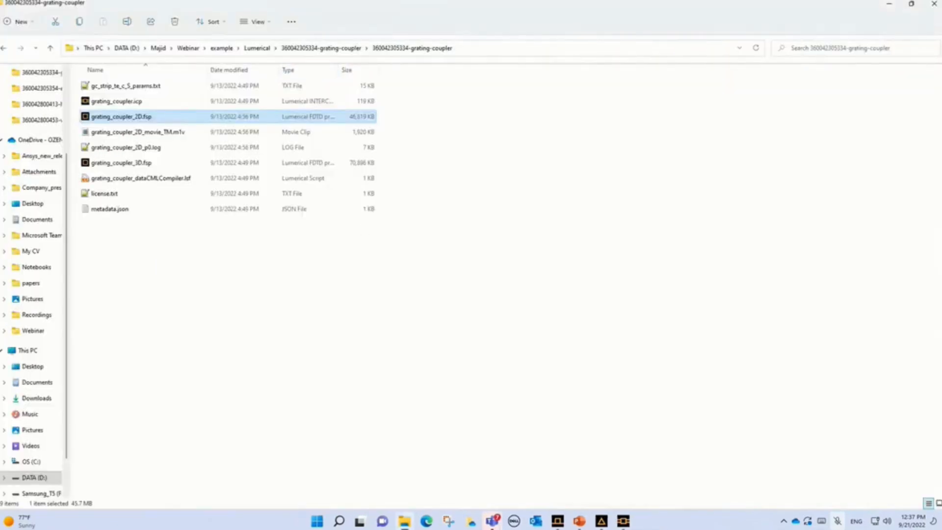
mouse_move(581, 523)
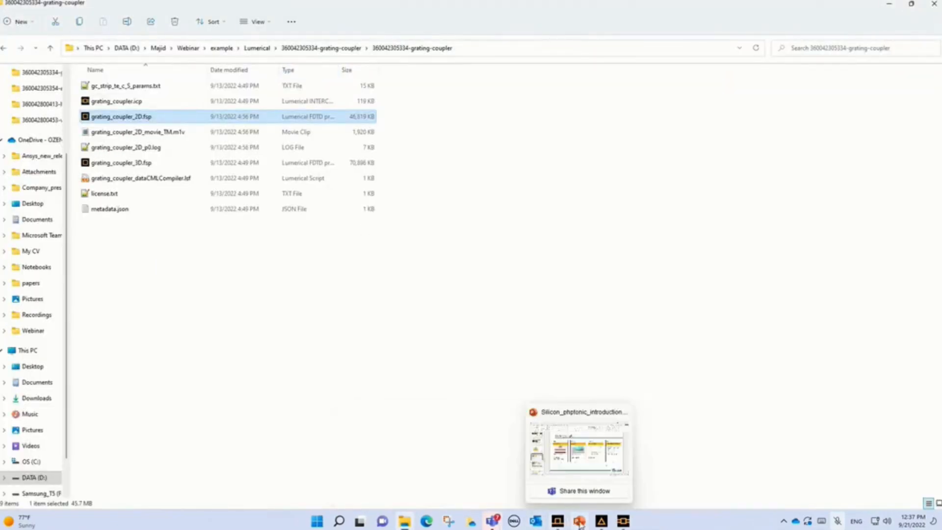
left_click(581, 457)
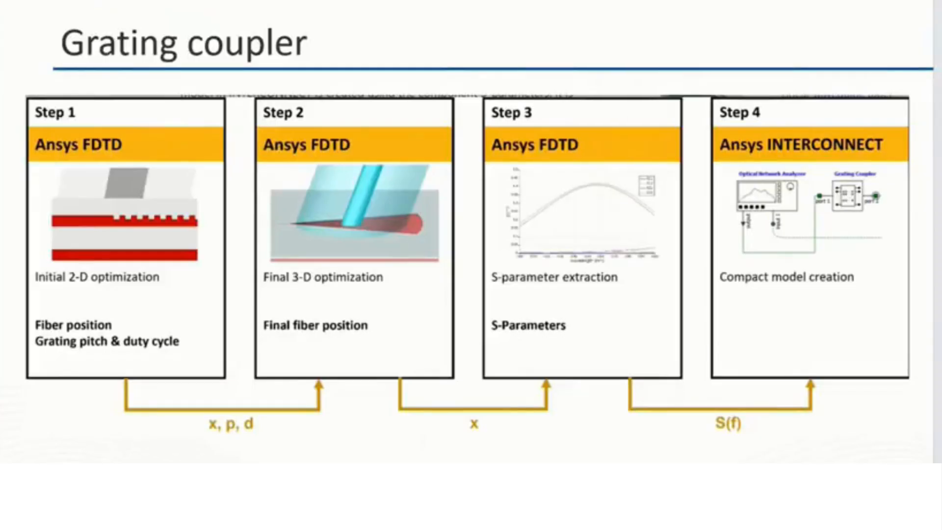
key("Right")
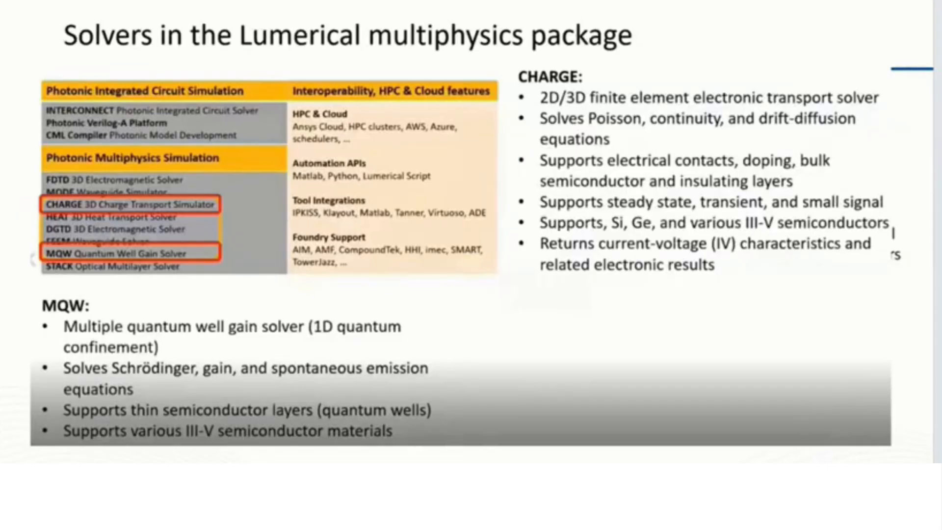
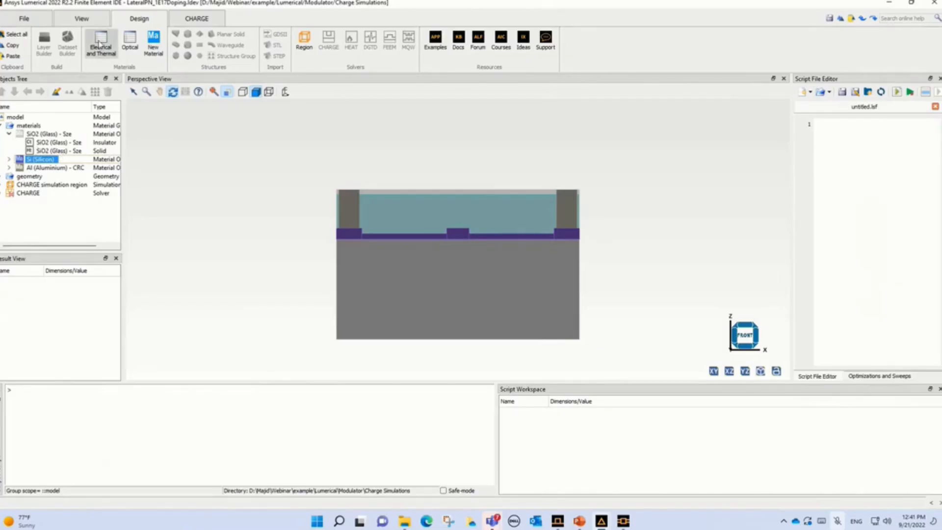
Examine silicon's temperature-dependent effective mass and band gap models in the electrical and thermal material database, without changing them
right_click(40, 163)
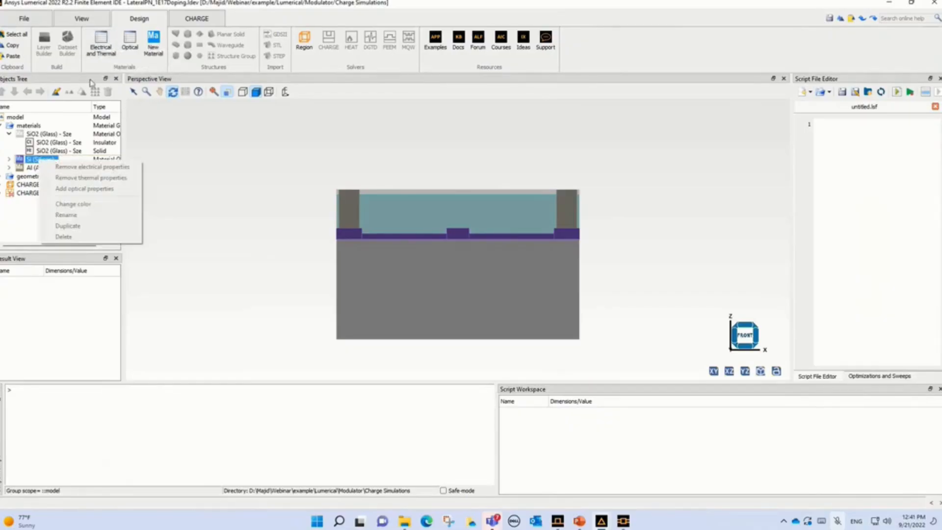
left_click(100, 47)
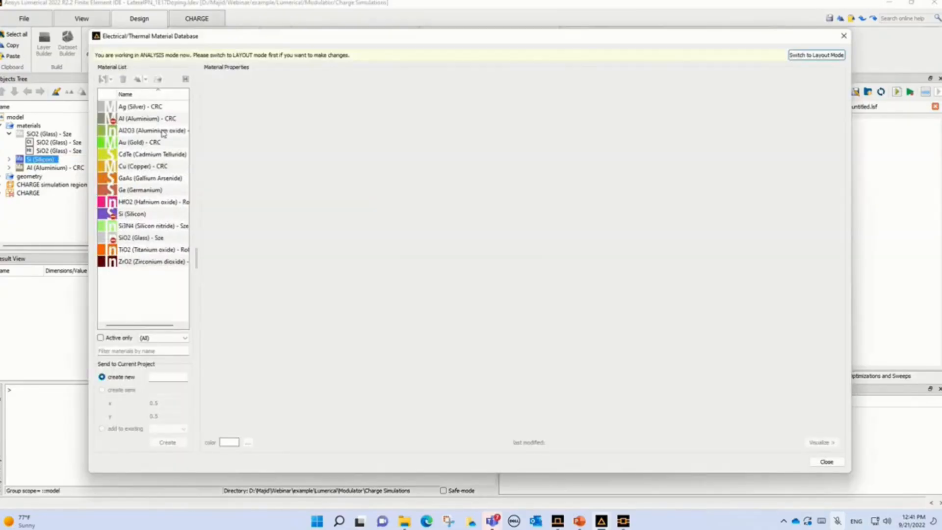
left_click(127, 214)
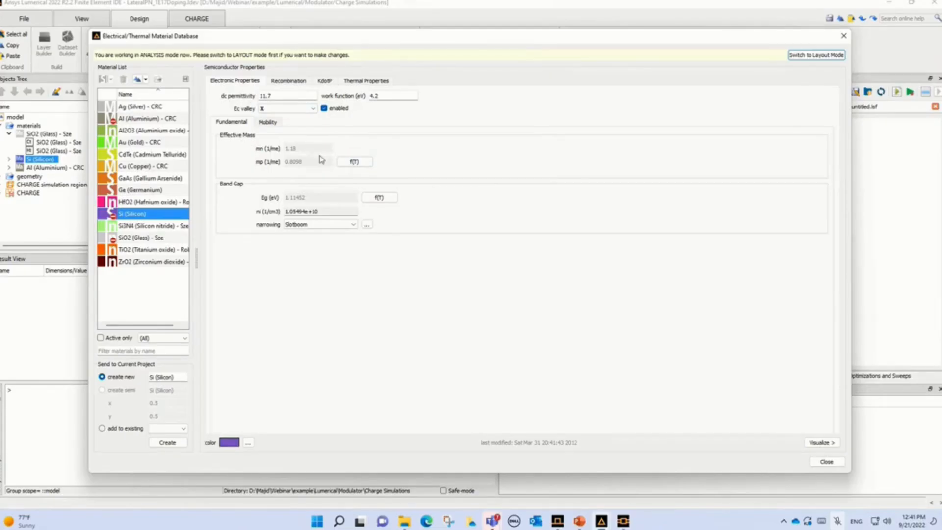
left_click(354, 162)
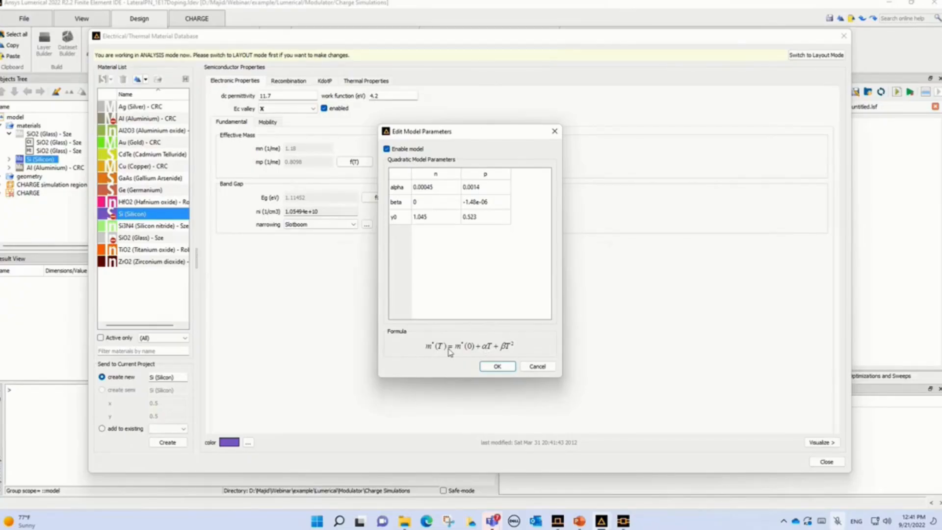
left_click(537, 366)
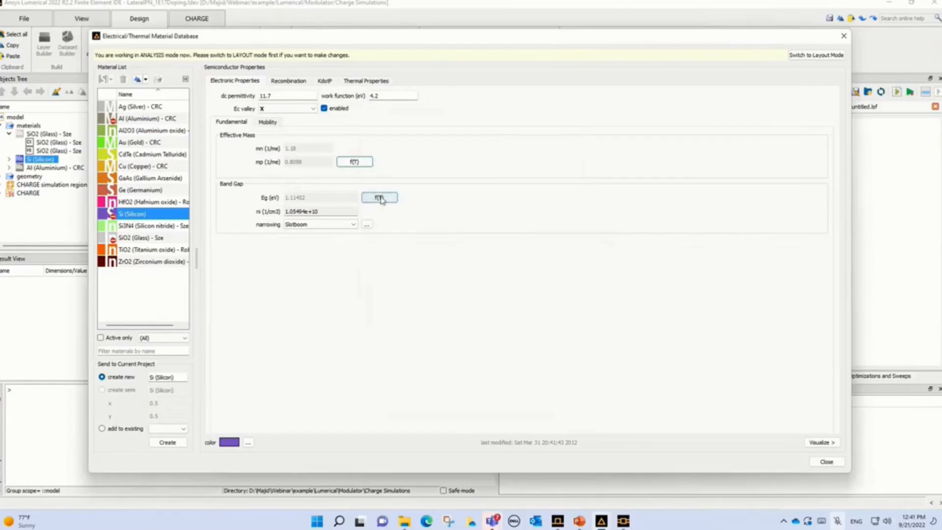
left_click(380, 198)
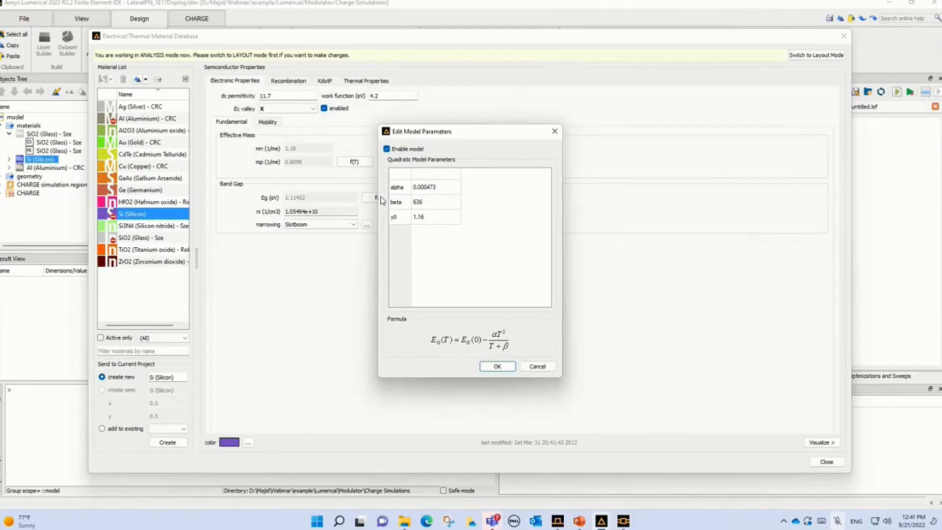
left_click(537, 366)
Review silicon's recombination, KdotP and thermal properties, and close the material database
left_click(288, 81)
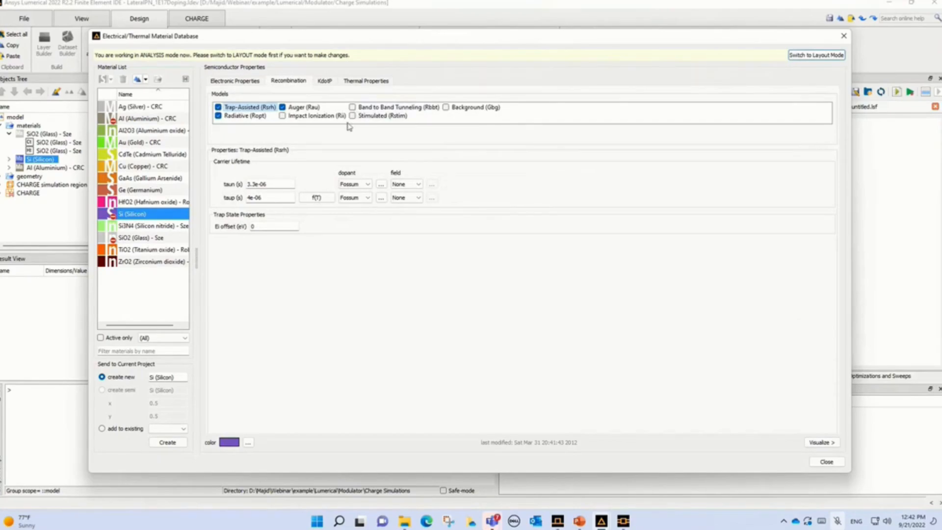
left_click(322, 81)
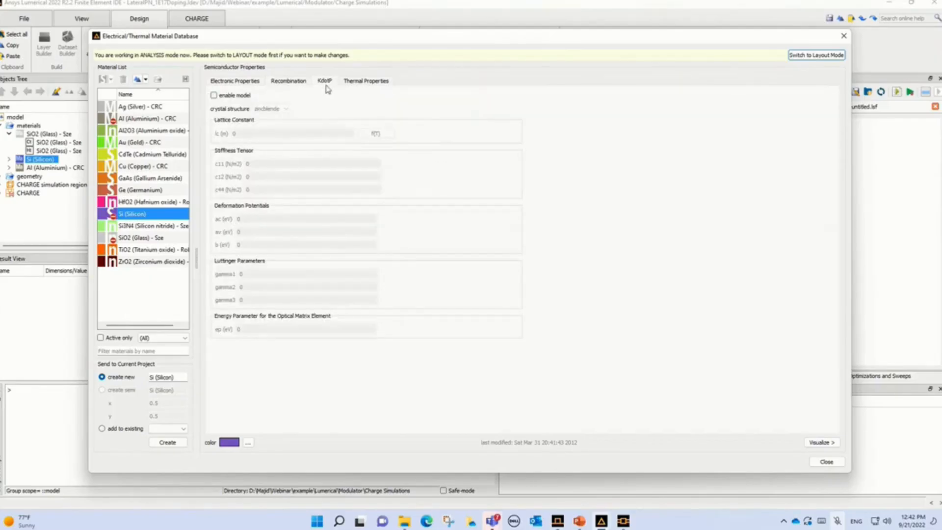
left_click(370, 82)
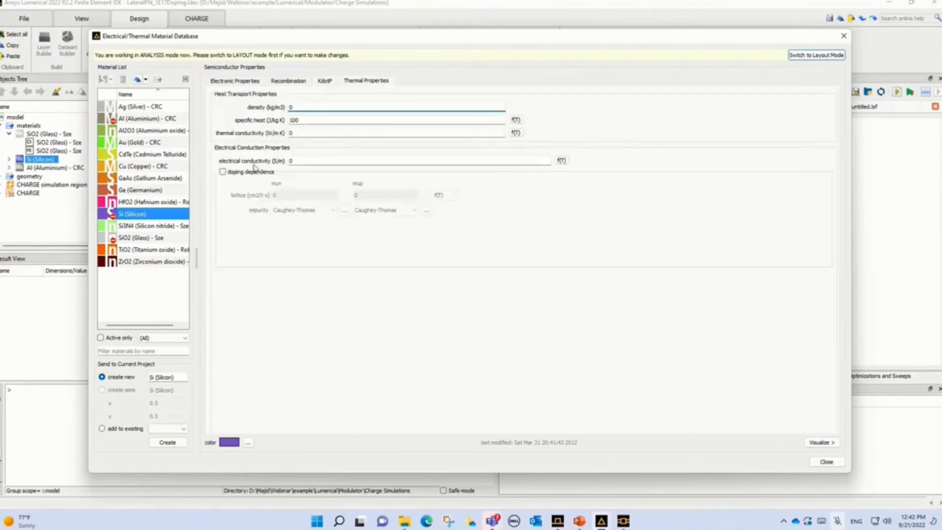
left_click(827, 462)
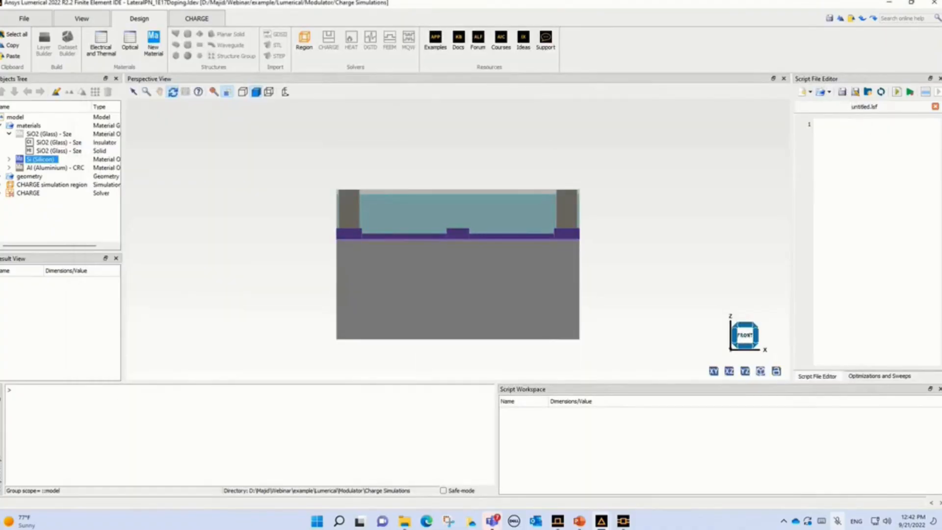
Locate the silicon parts NNN_Si, NN_Slab, waveguide, PP_Slab and PPP_Si from the geometry group in the model cross-section
left_click(2, 126)
left_click(2, 135)
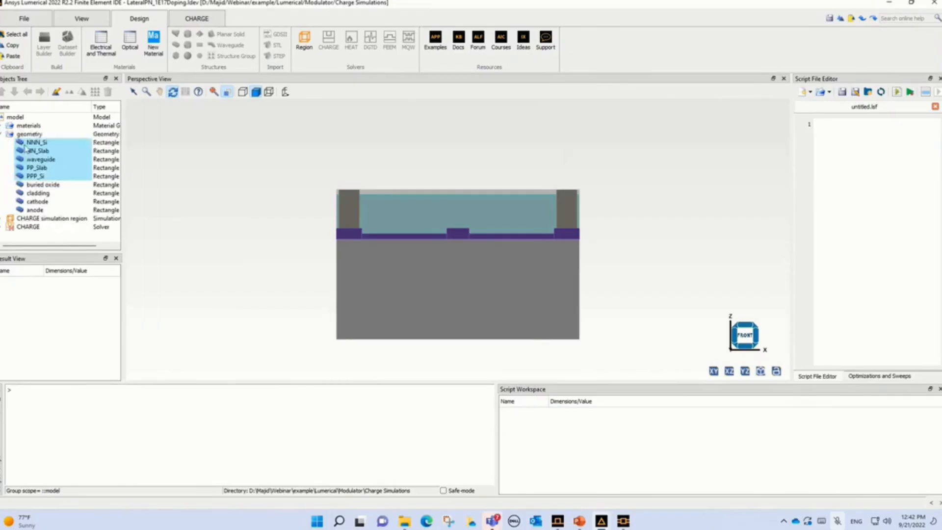
left_click(39, 177)
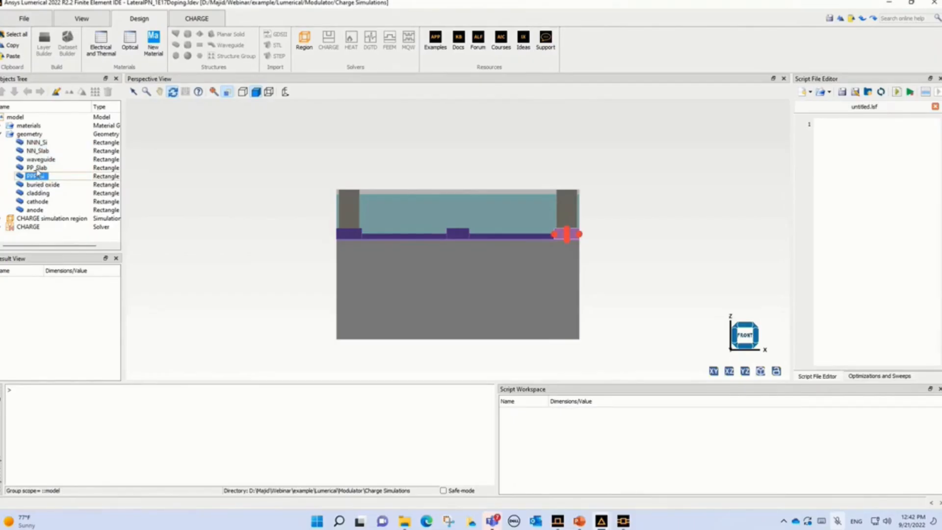
left_click(34, 144)
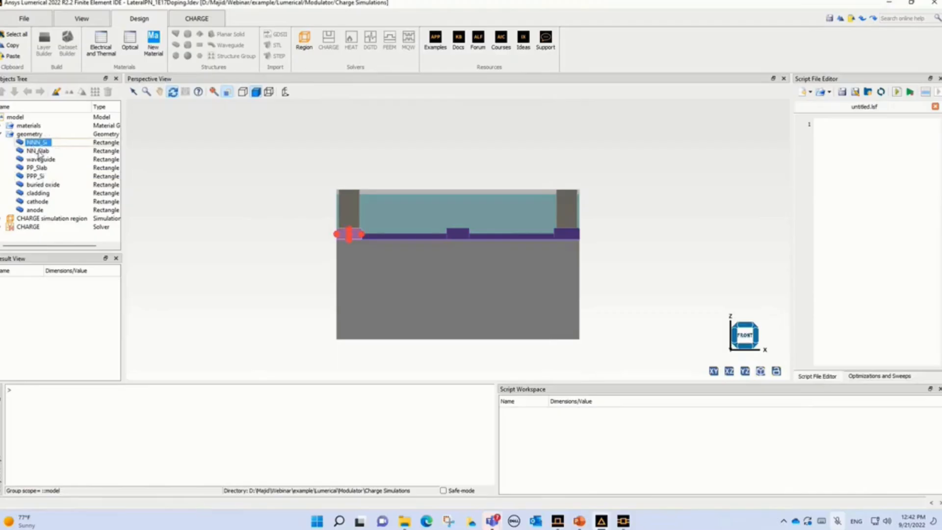
left_click(38, 152)
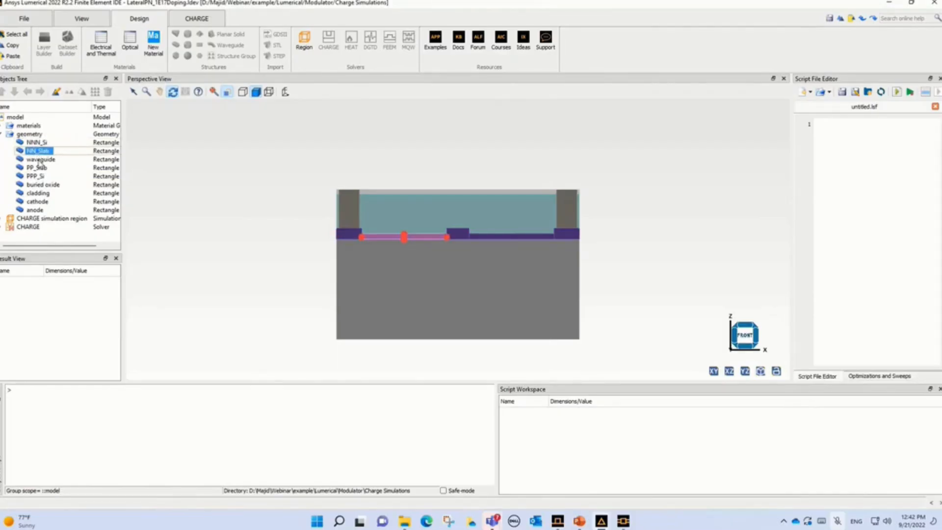
left_click(39, 161)
left_click(39, 170)
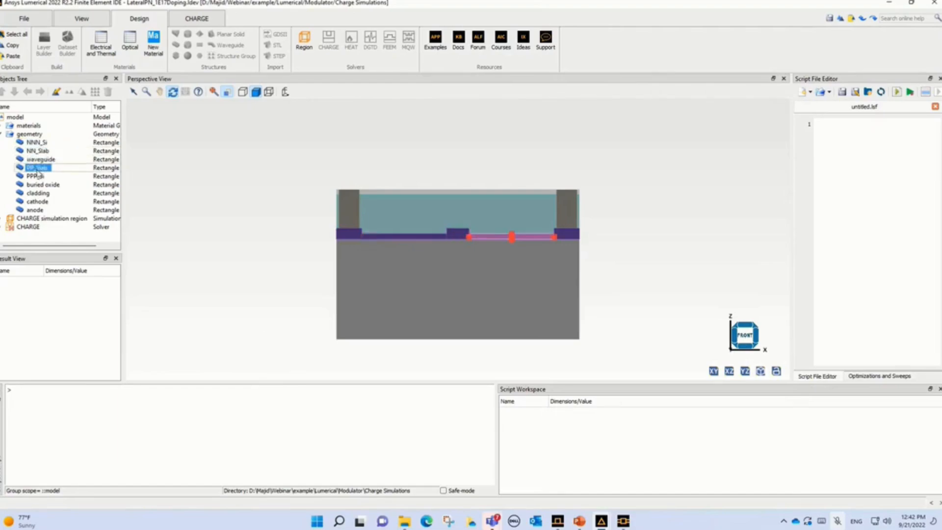
left_click(51, 161)
left_click(34, 169)
Locate the buried oxide, cladding, cathode and anode in the cross-section, and collapse the geometry group
left_click(34, 185)
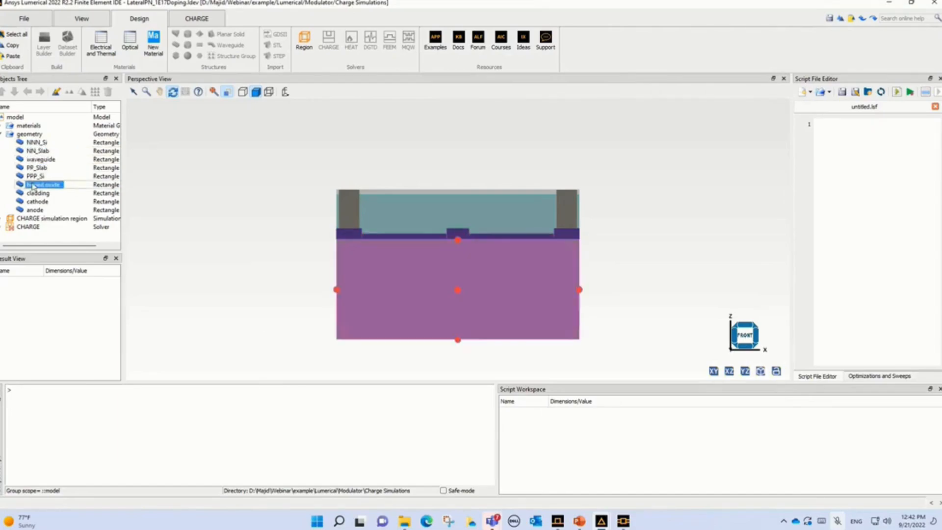
left_click(36, 195)
left_click(37, 201)
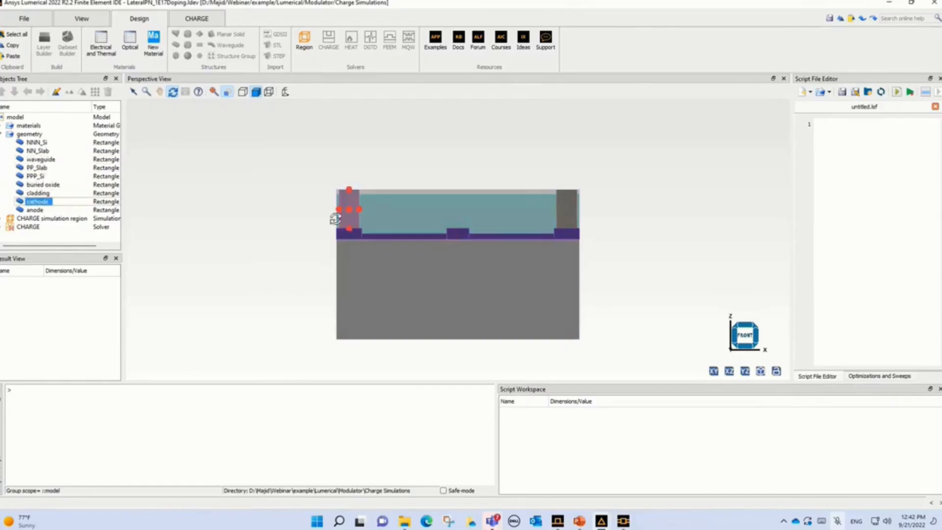
left_click(33, 211)
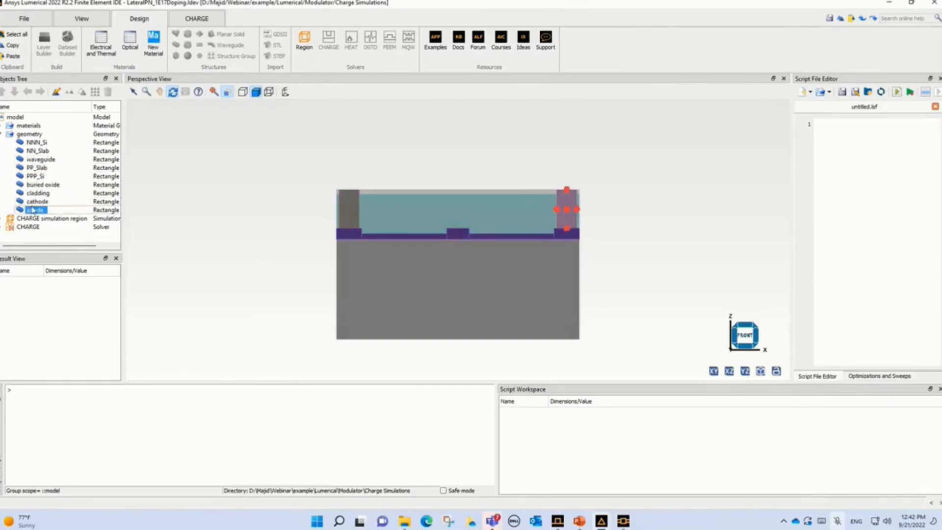
left_click(2, 136)
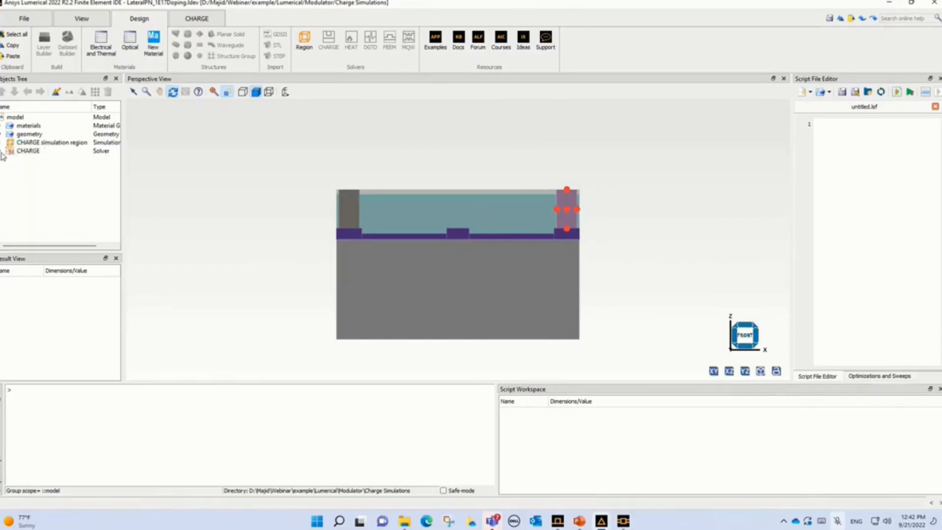
Inspect where the NNN, NN, PP and PPP constant doping regions of the CHARGE solver lie, and collapse the doping group
left_click(3, 151)
left_click(45, 169)
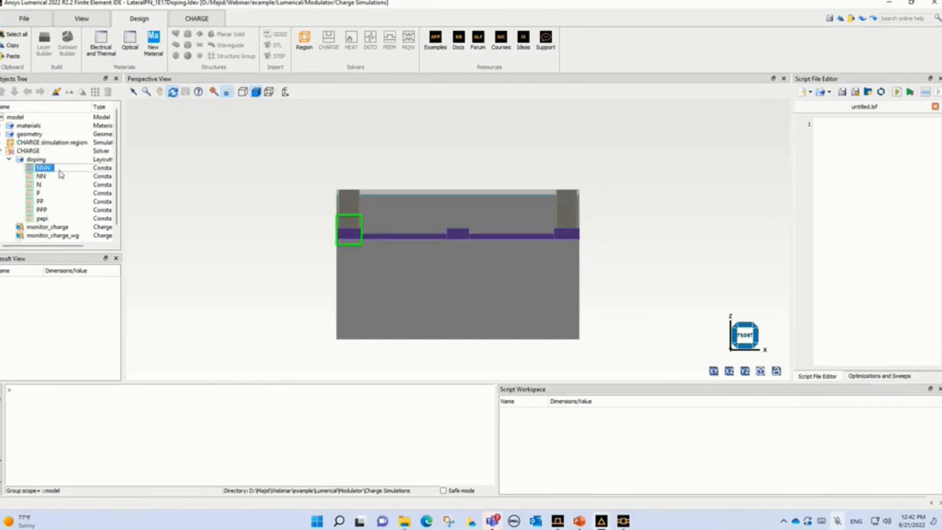
left_click(40, 177)
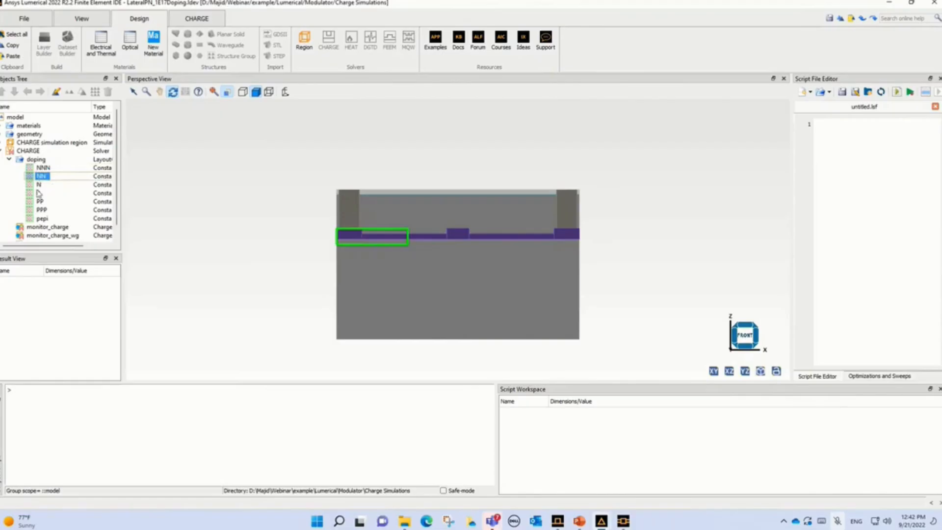
left_click(39, 201)
left_click(40, 210)
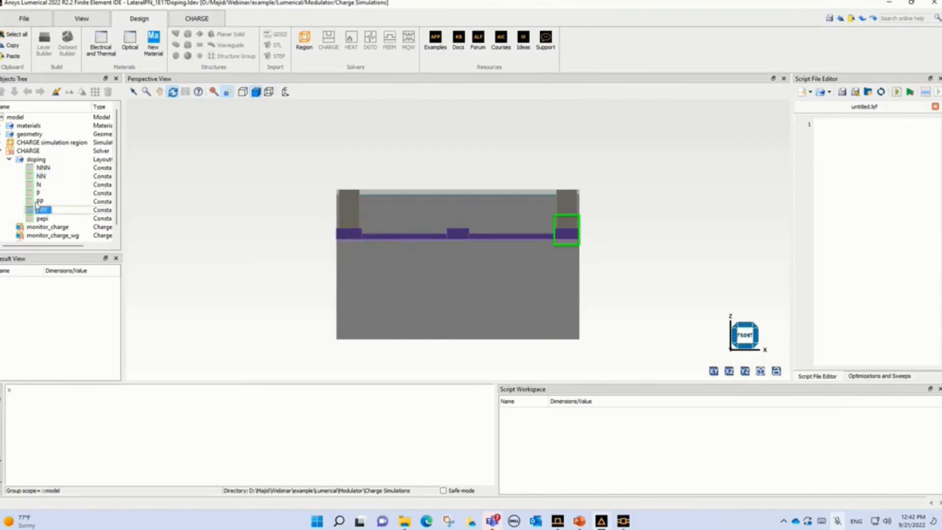
left_click(10, 160)
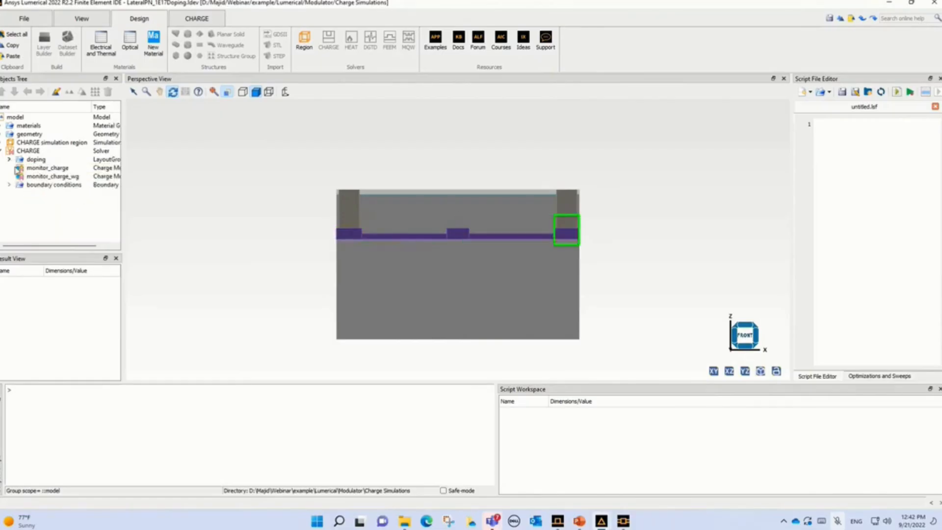
Visualize the charge result of monitor_charge_wg as an image of attribute n in a maximized visualizer
left_click(43, 176)
right_click(46, 177)
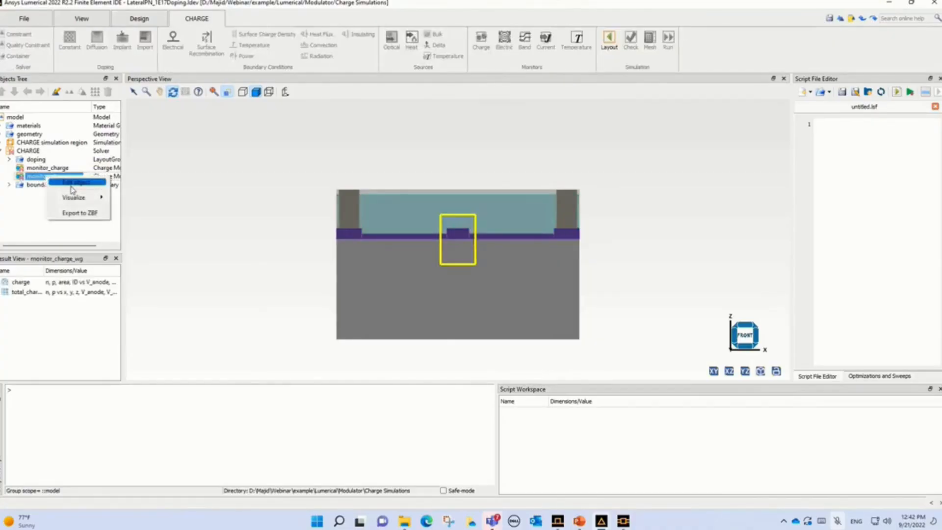
mouse_move(76, 197)
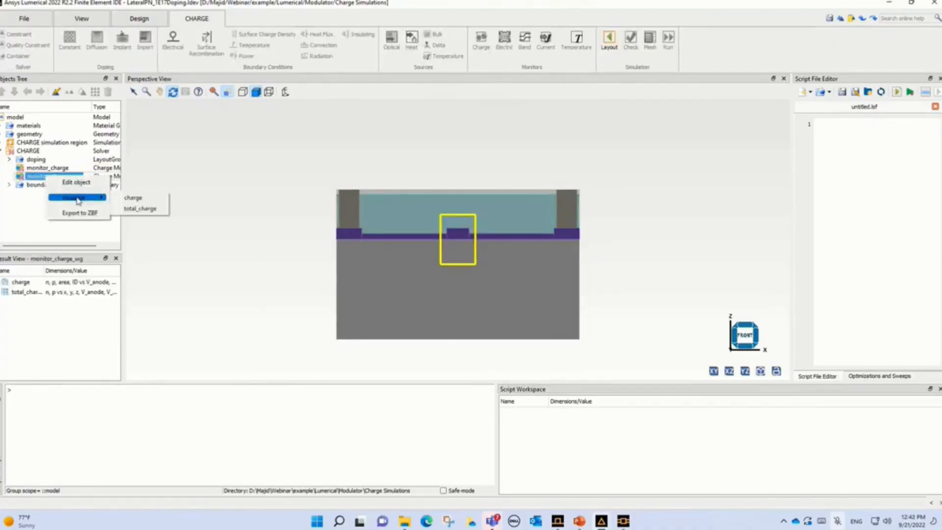
left_click(145, 201)
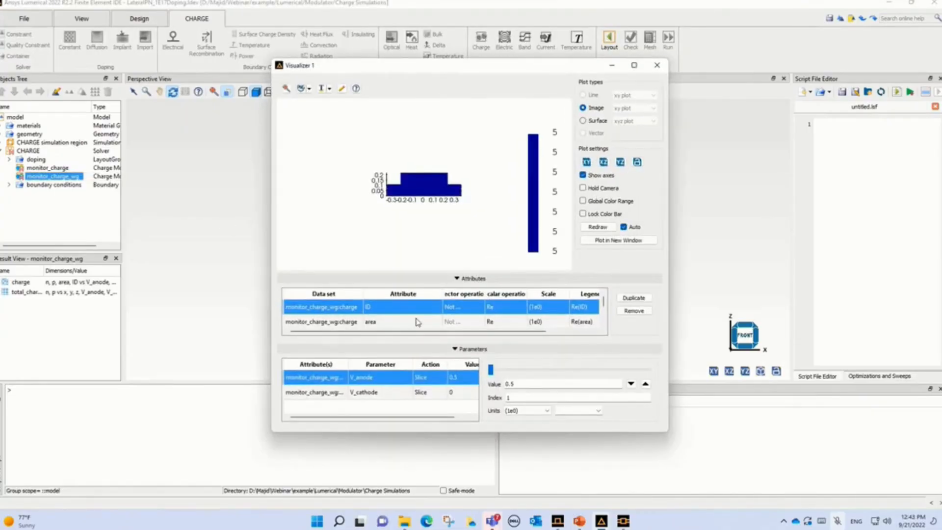
left_click(386, 307)
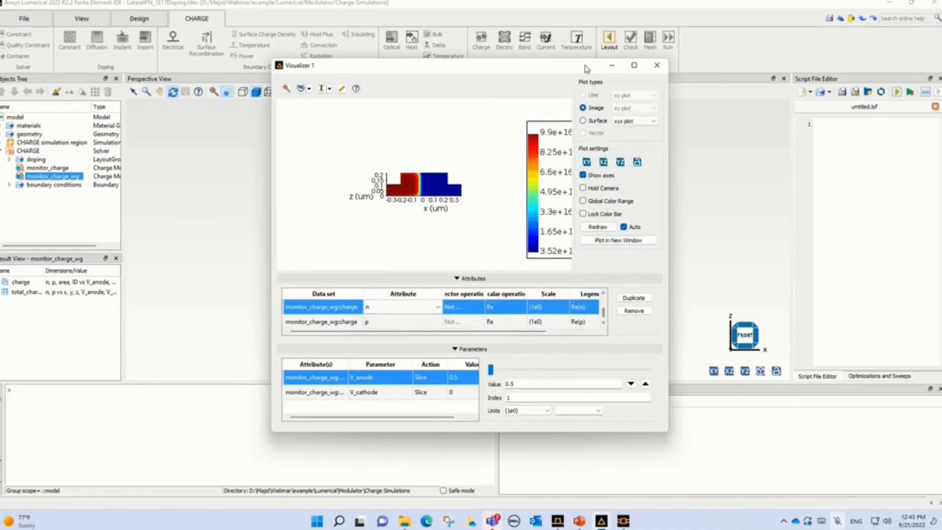
left_click(633, 66)
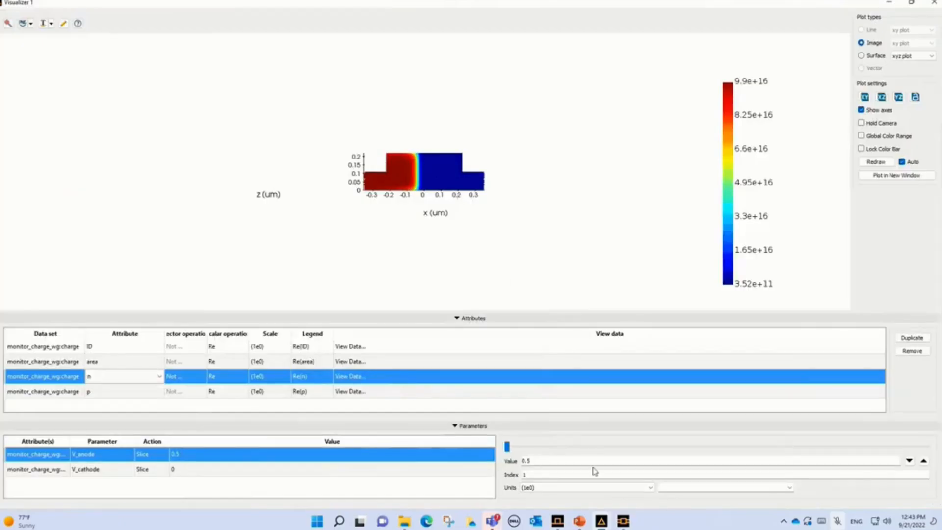
Step the V_anode slice through the sweep to -3 to examine how the electron distribution changes with bias
left_click(924, 461)
left_click(925, 461)
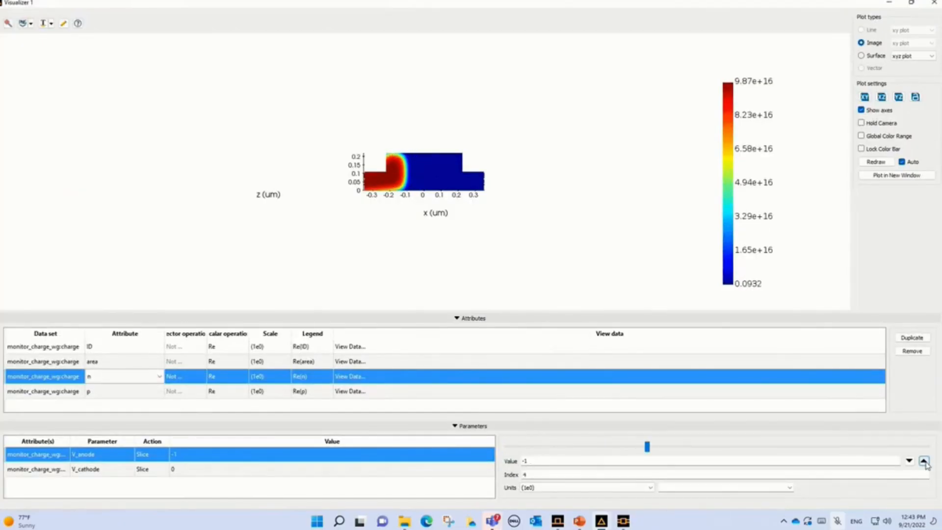
left_click(924, 461)
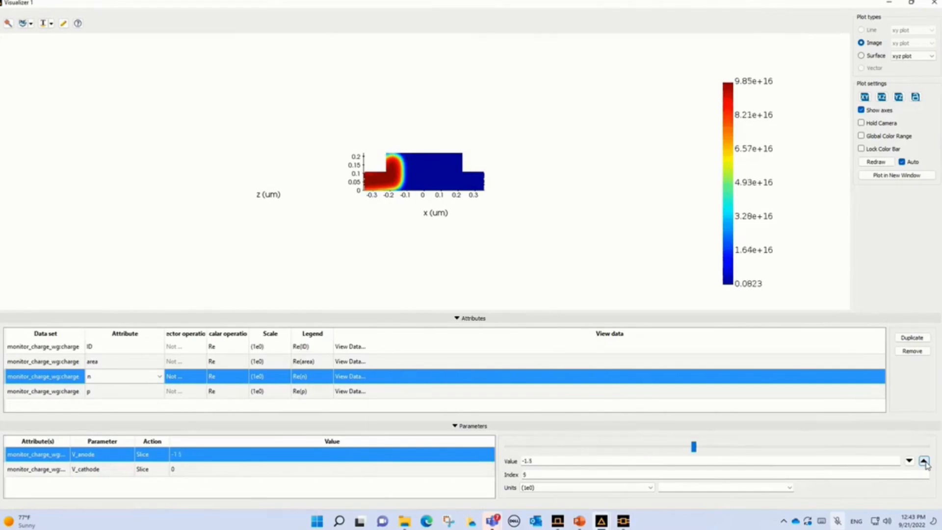
left_click(925, 461)
left_click(924, 461)
left_click(925, 461)
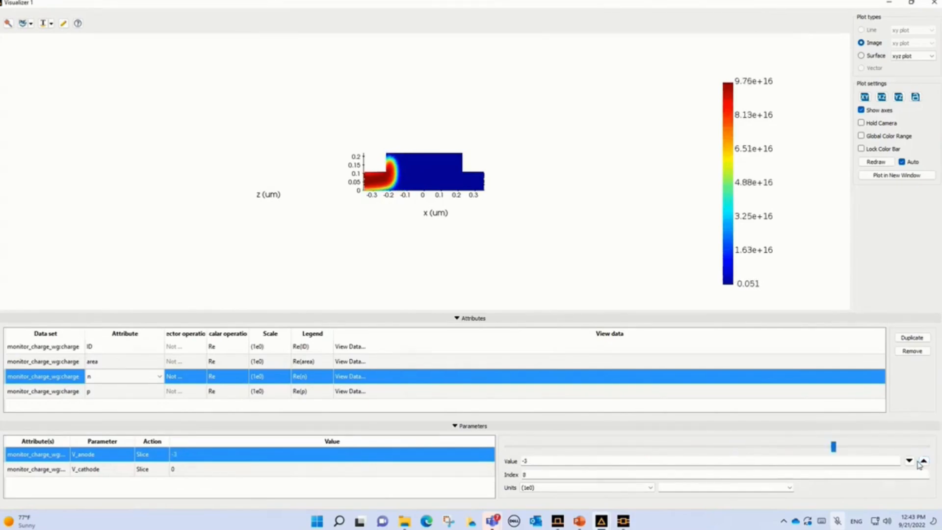
Step the V_anode slice back to 0.5 and close the visualizer
left_click(909, 462)
left_click(909, 461)
left_click(909, 461)
left_click(909, 462)
left_click(909, 462)
left_click(909, 461)
left_click(909, 461)
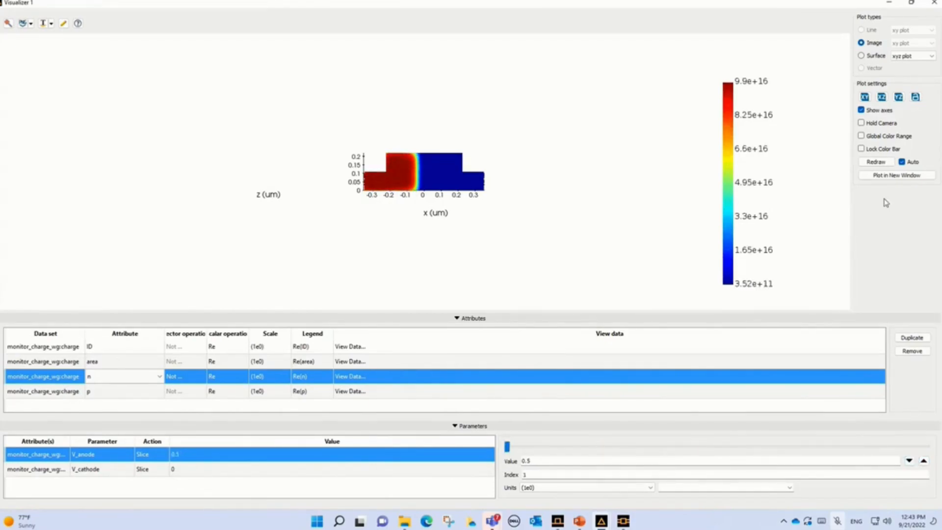
left_click(935, 2)
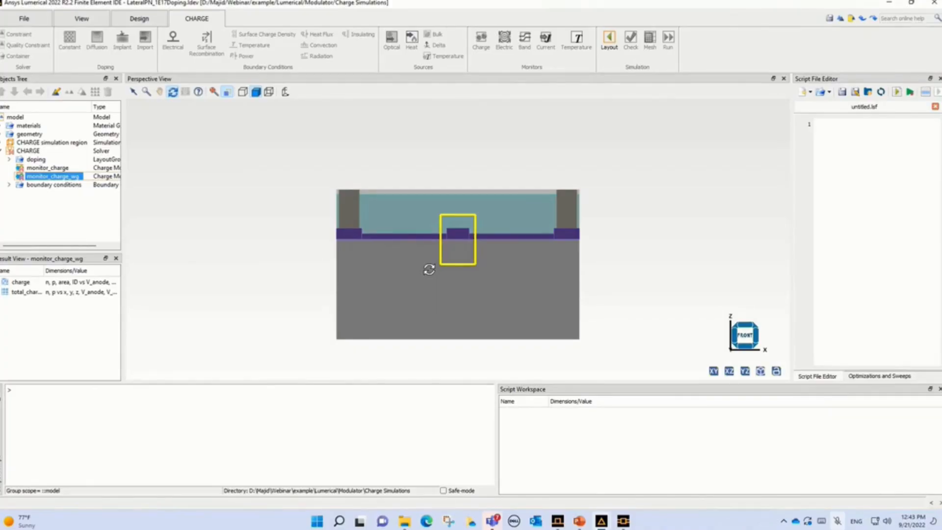
Close the CHARGE project and open MZM_1E17.icp from the Modulator project's MZM Compact Model folder
left_click(934, 3)
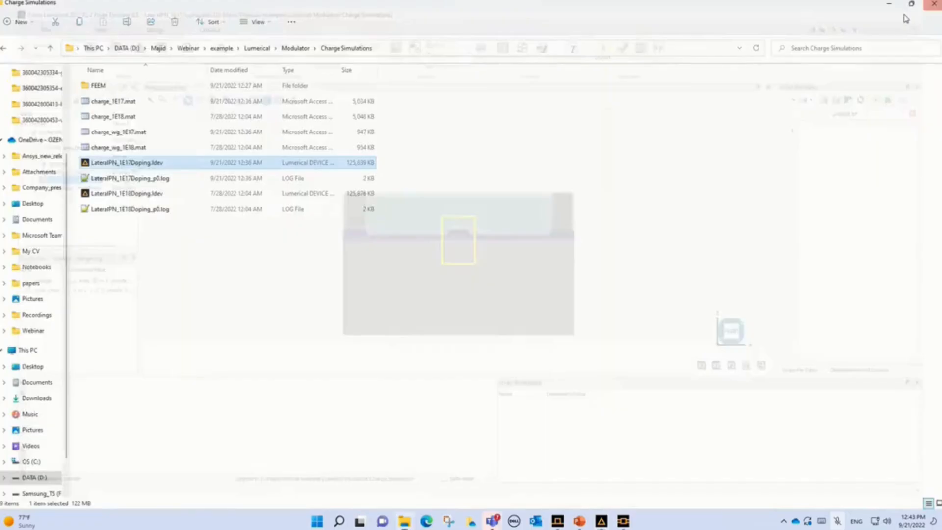
left_click(297, 48)
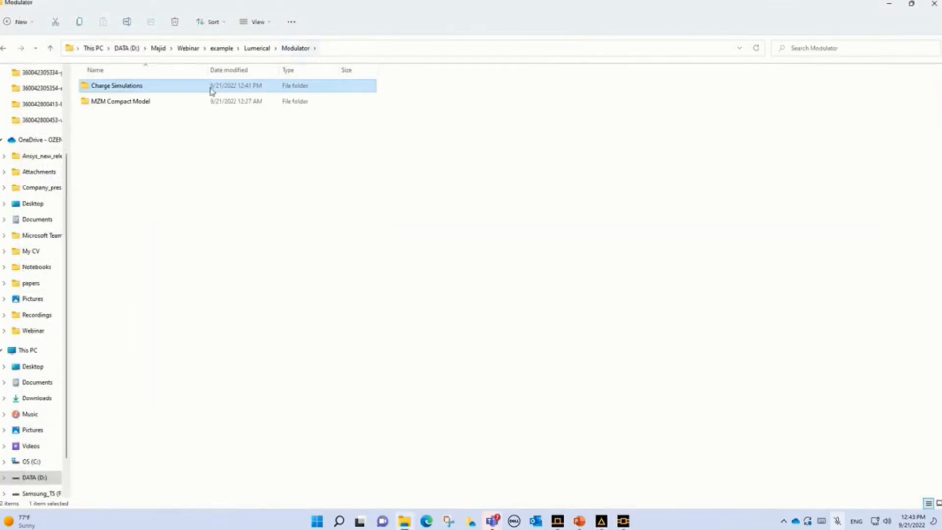
double_click(156, 104)
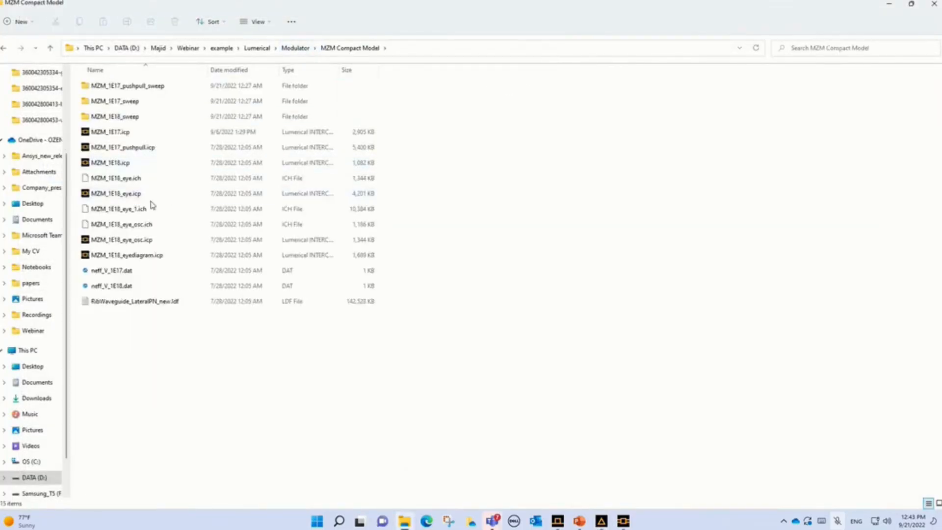
left_click(122, 133)
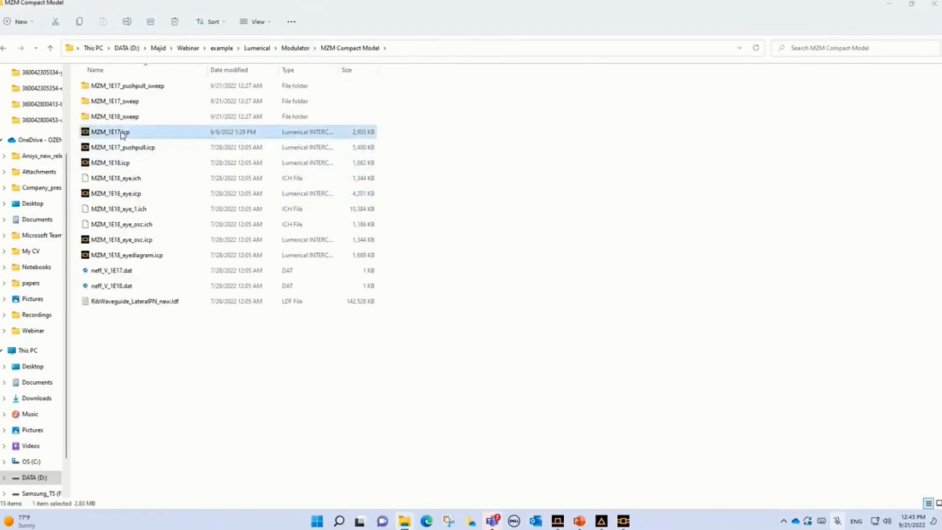
double_click(122, 133)
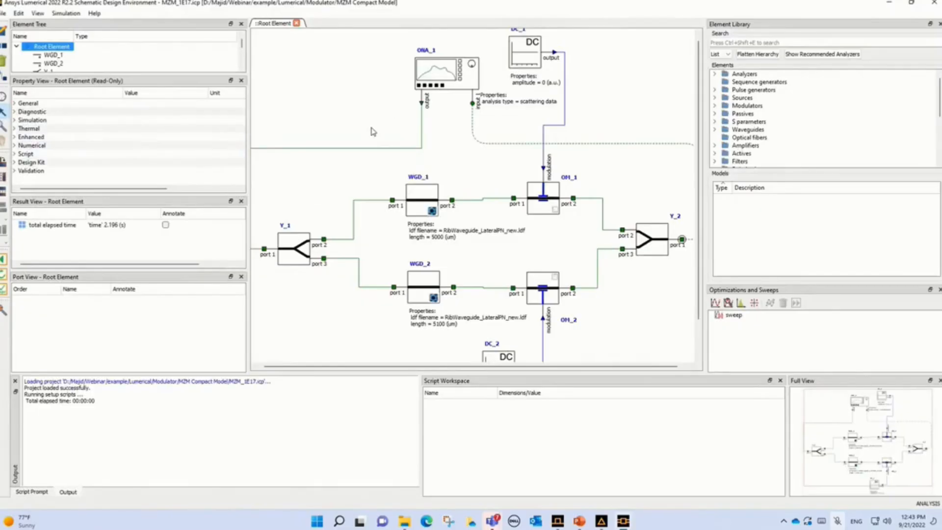
Annotate the input 1, mode 1 transmission result of ONA_1 on the schematic and visualize it in a new visualizer
scroll(417, 197, "down", 1)
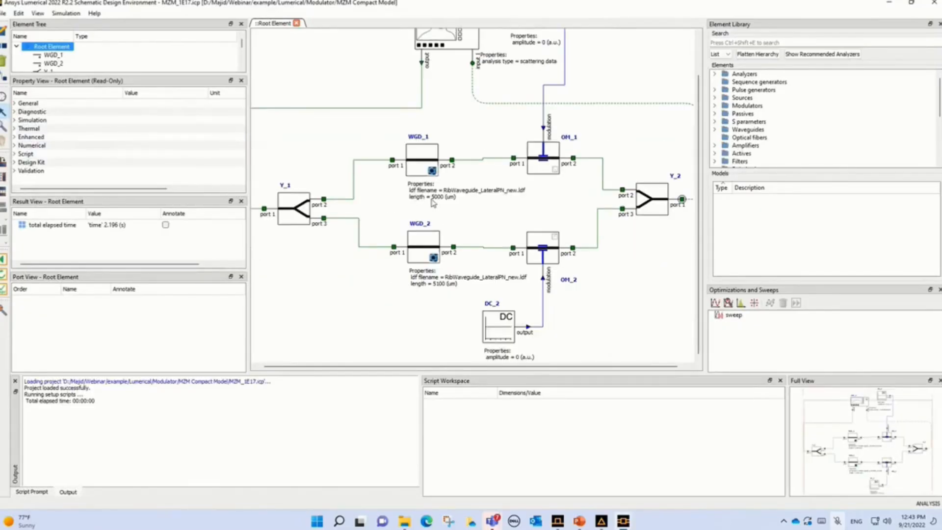
scroll(433, 203, "down", 1)
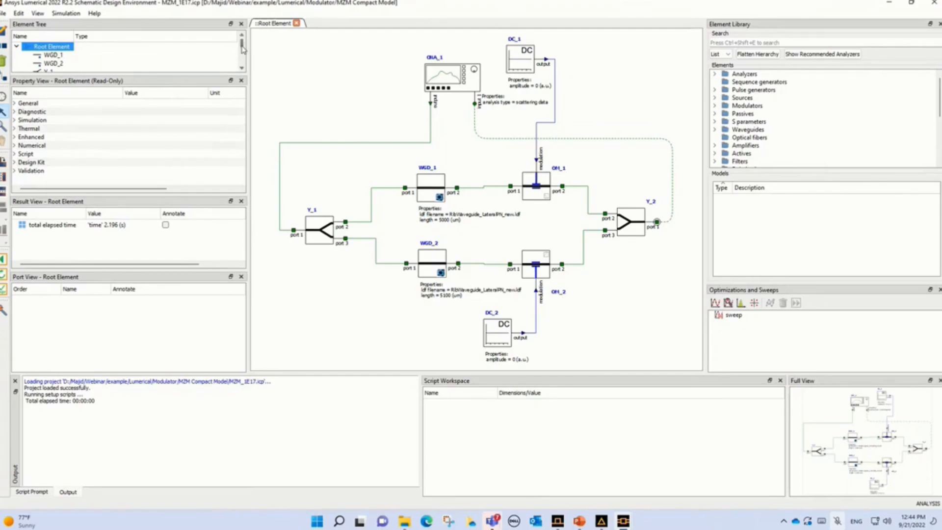
scroll(243, 58, "down", 2)
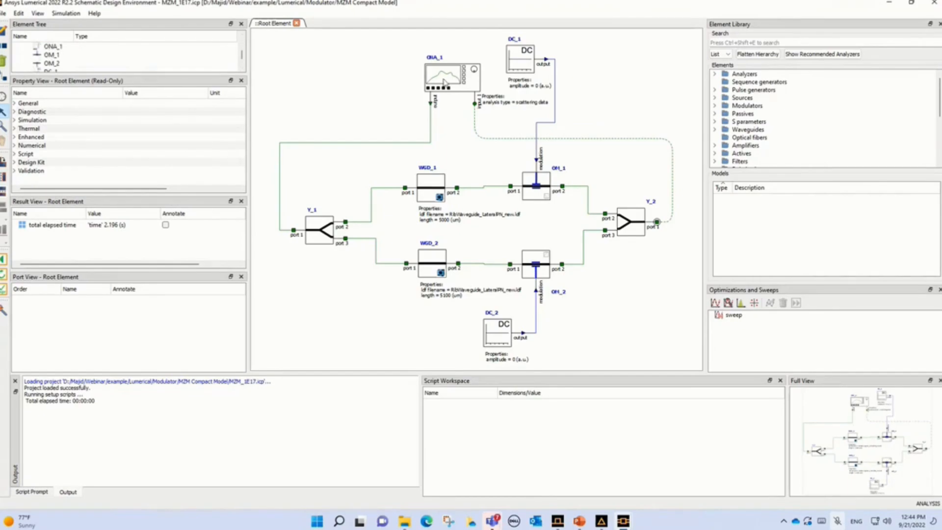
left_click(58, 47)
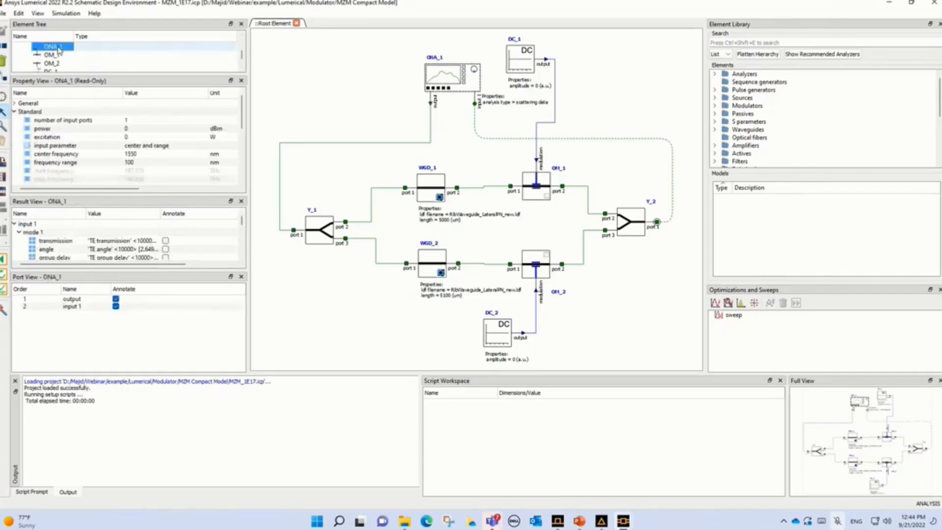
left_click(166, 242)
left_click(113, 241)
right_click(113, 243)
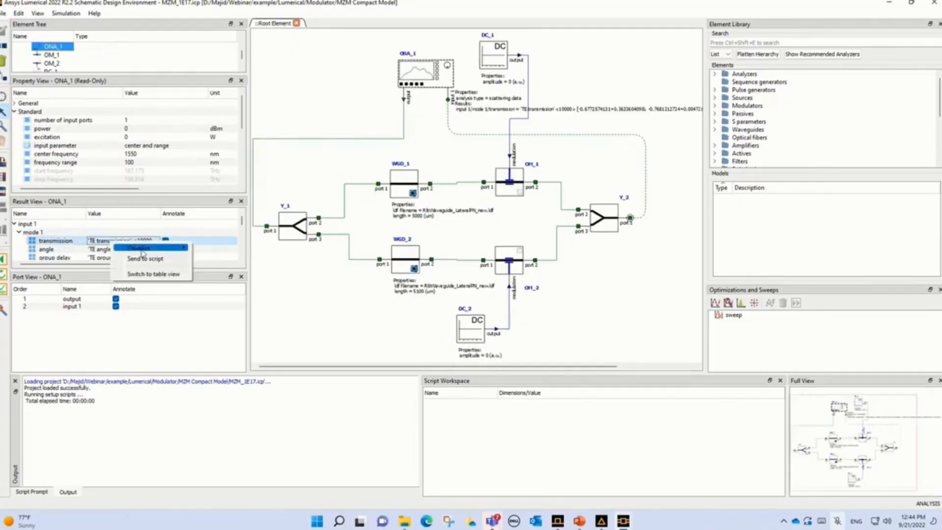
mouse_move(148, 248)
left_click(229, 248)
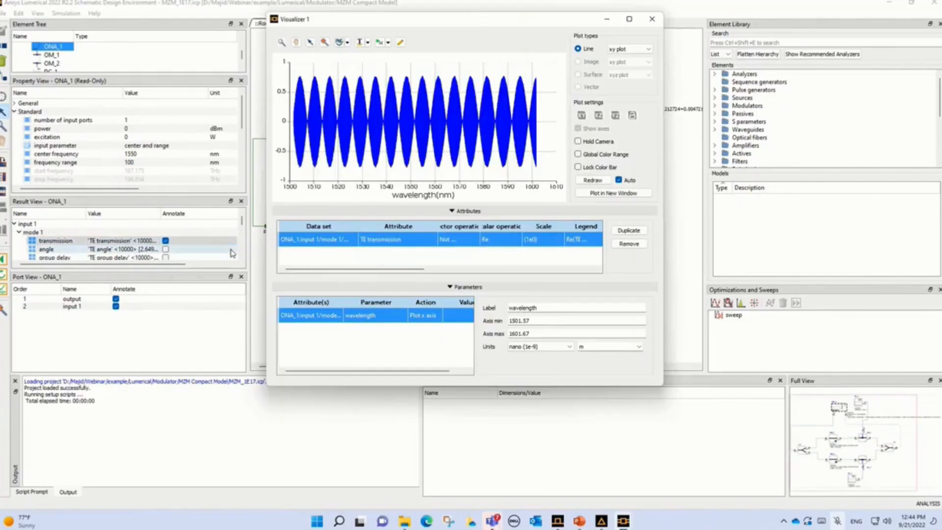
Plot the TE transmission with the Abs scalar operation, examine the curve over wavelength at full size, and close the visualizer
double_click(506, 239)
left_click(508, 241)
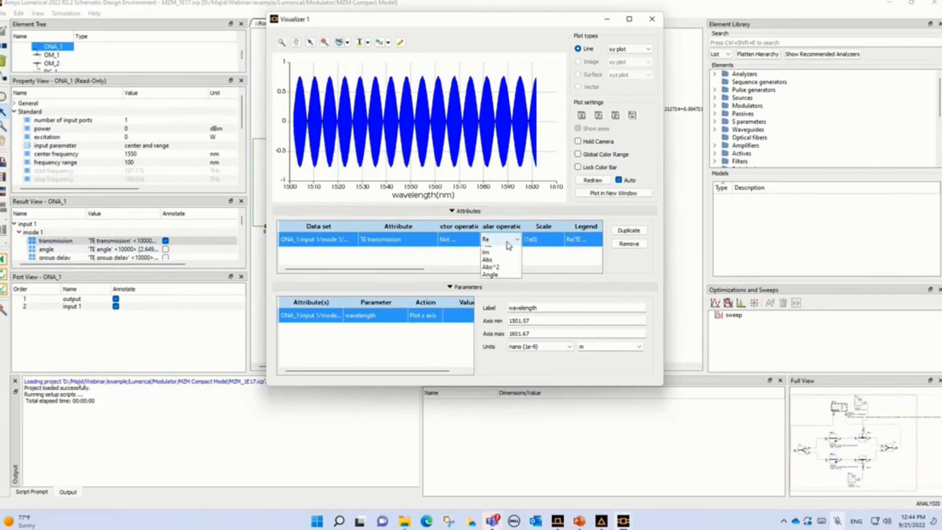
left_click(504, 281)
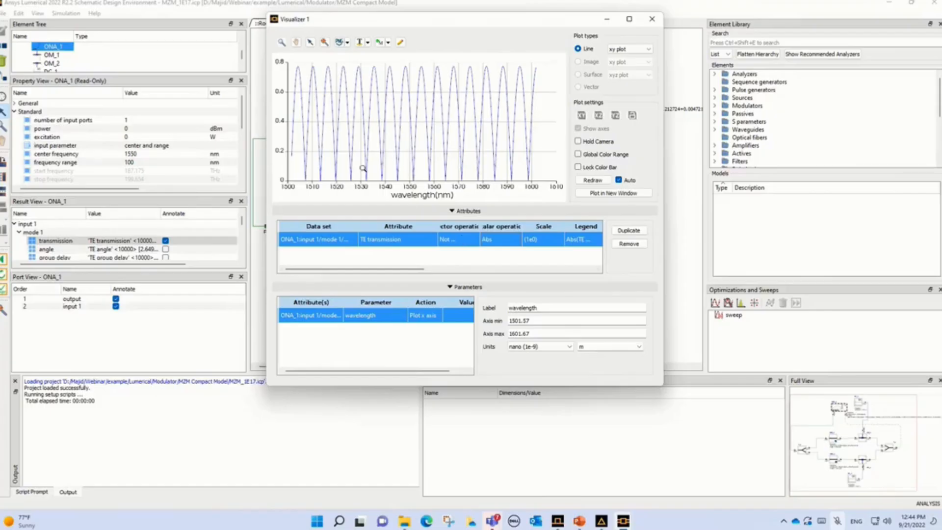
left_click(630, 19)
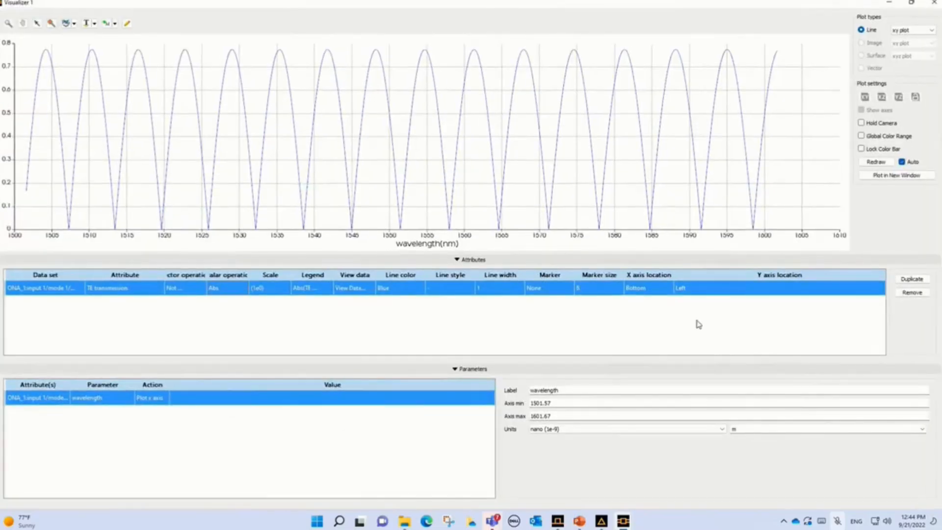
left_click(911, 3)
mouse_move(474, 172)
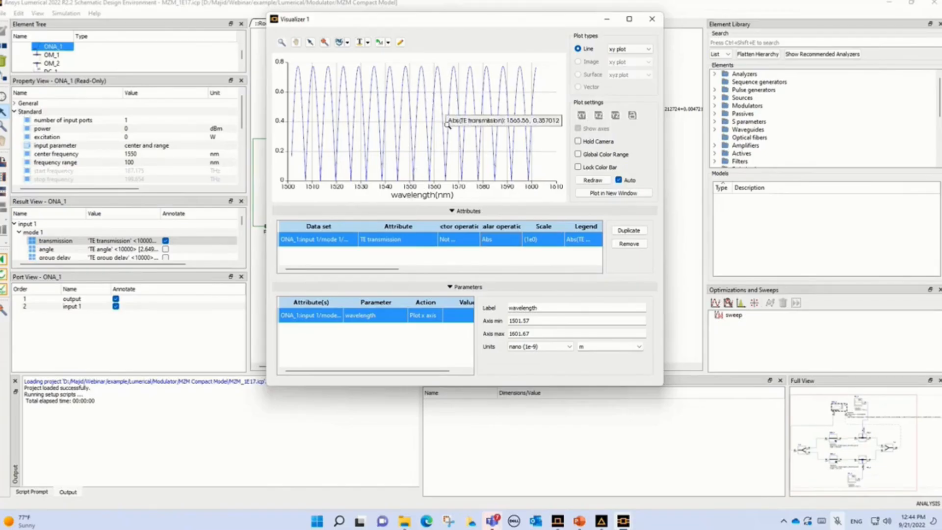
left_click(652, 19)
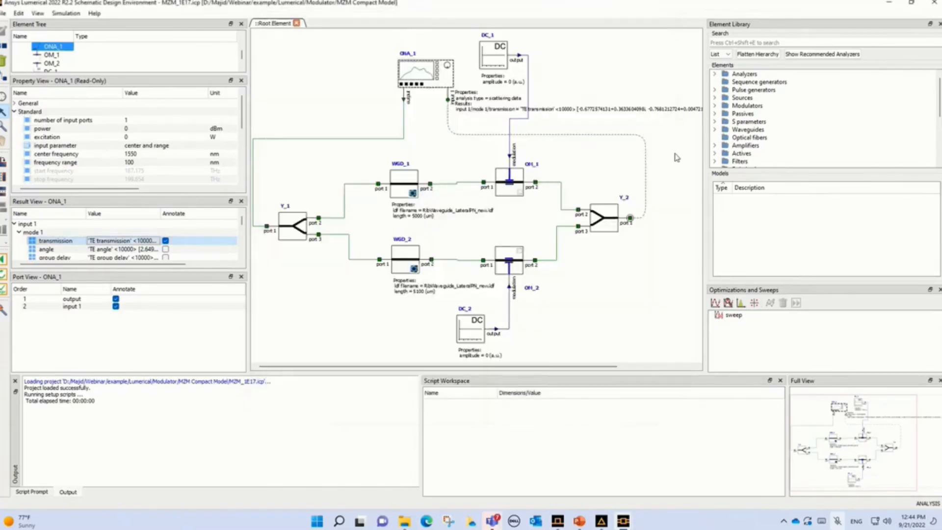
Visualize the sweep's transmission_dB result as a line plot with wavelength on the x axis in a maximized visualizer
left_click(720, 316)
right_click(720, 317)
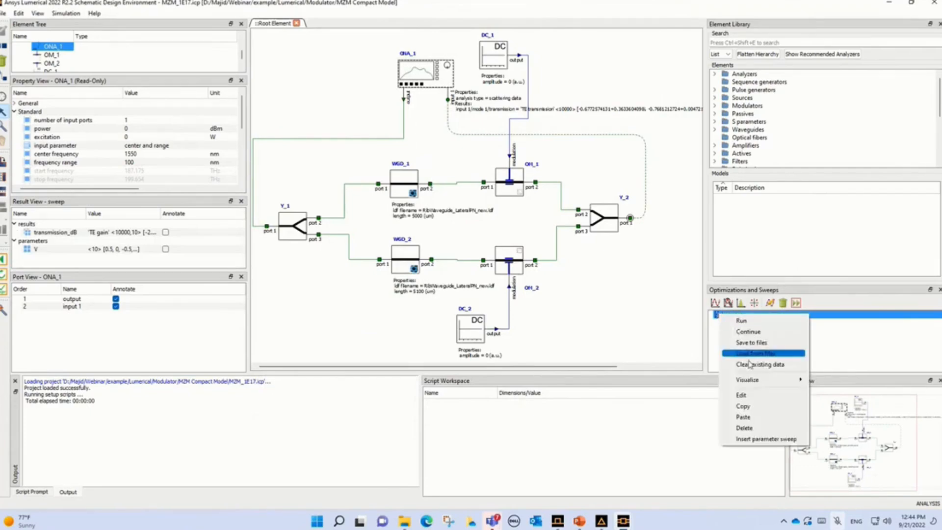
left_click(839, 380)
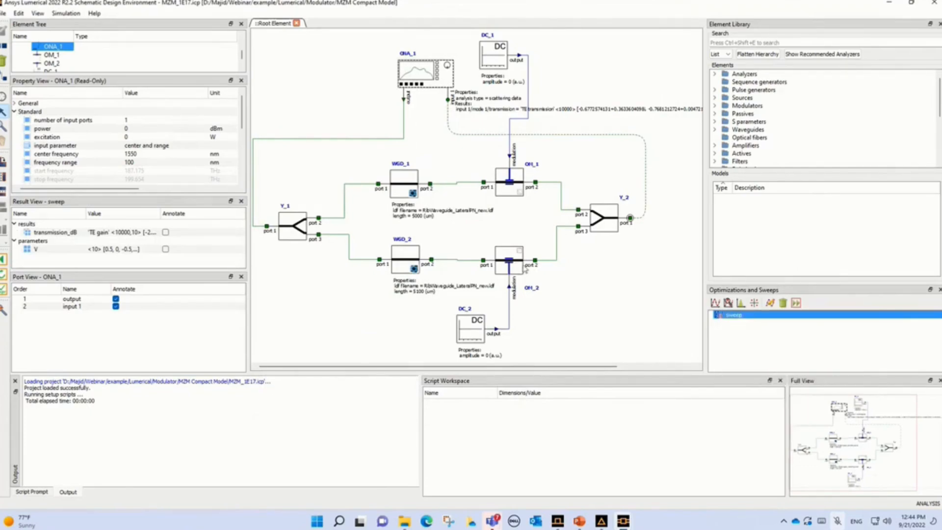
left_click(426, 318)
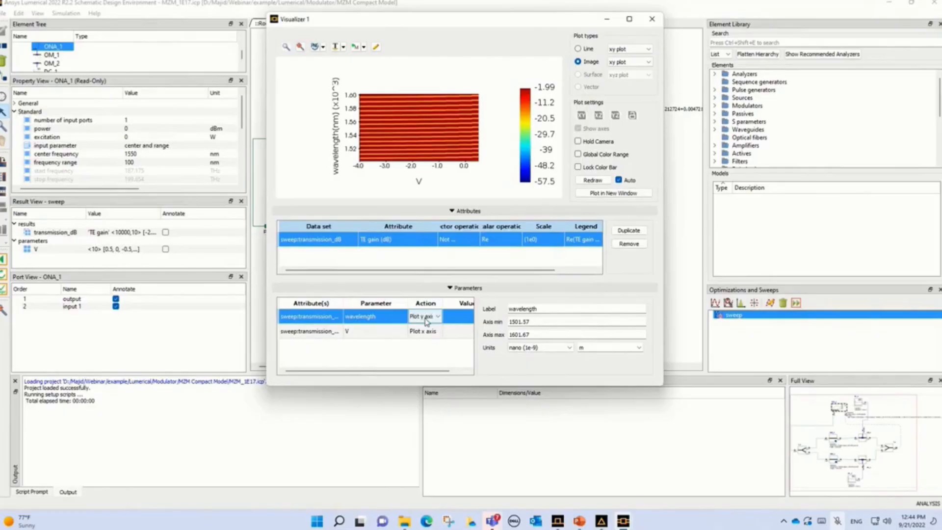
left_click(432, 321)
left_click(432, 328)
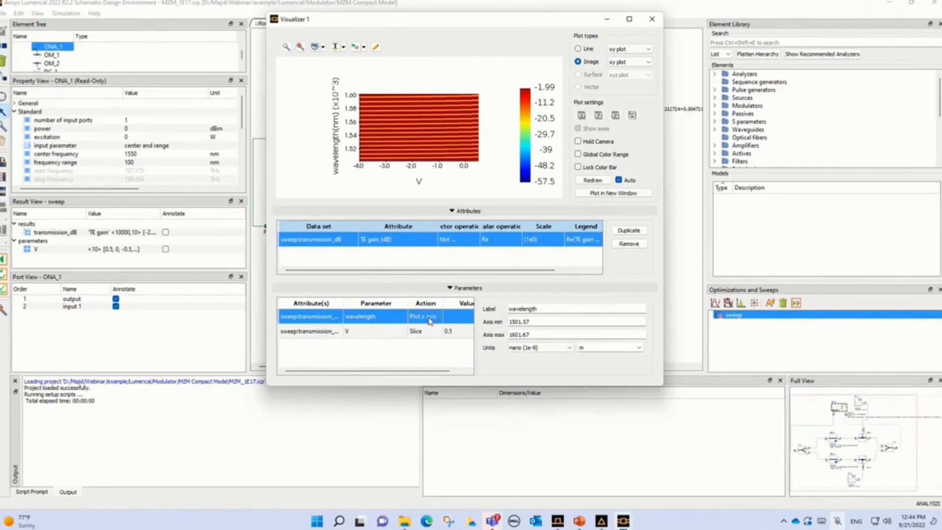
left_click(376, 47)
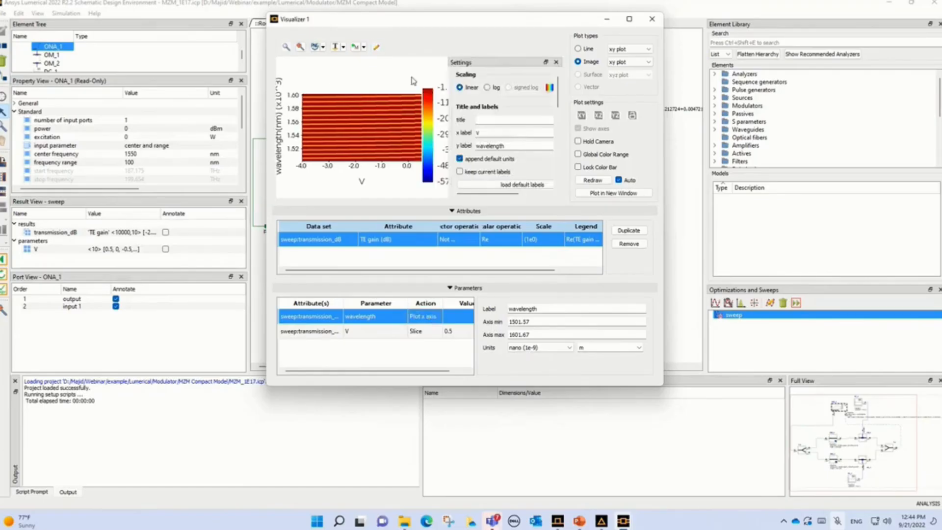
left_click(578, 48)
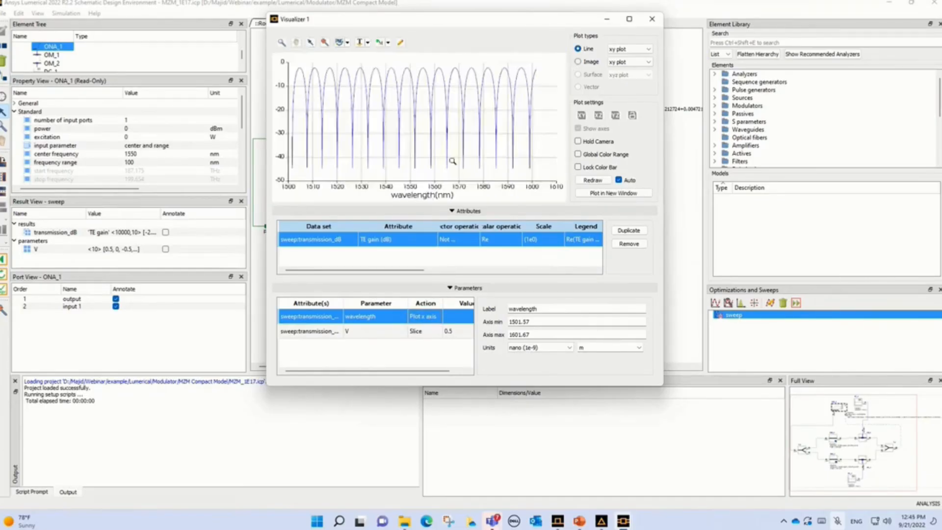
left_click(629, 19)
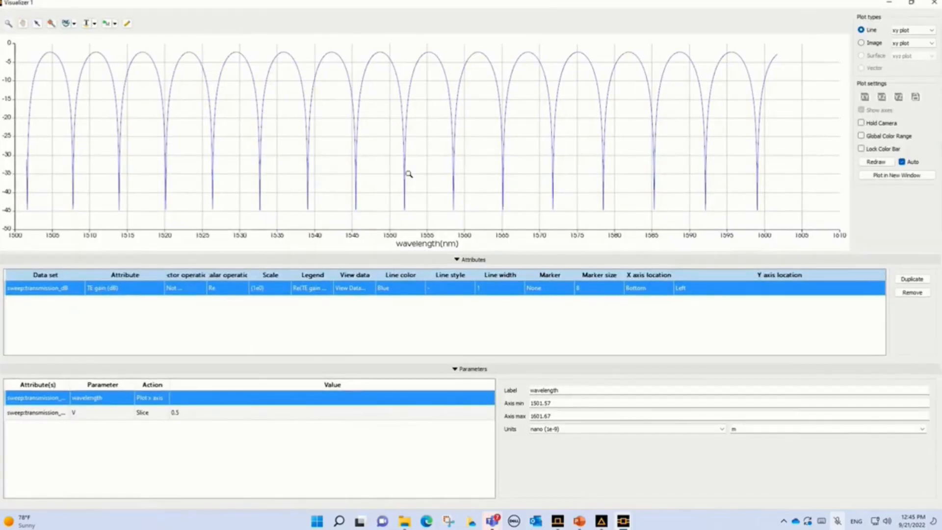
Step the V slice through the sweep to -4 to examine how the transmission spectrum shifts with bias, and close the visualizer
left_click(197, 414)
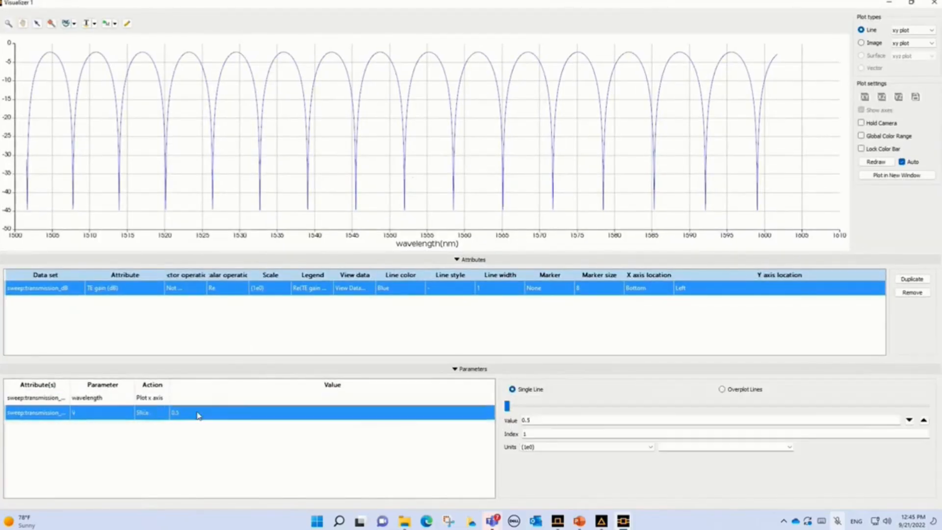
left_click(923, 420)
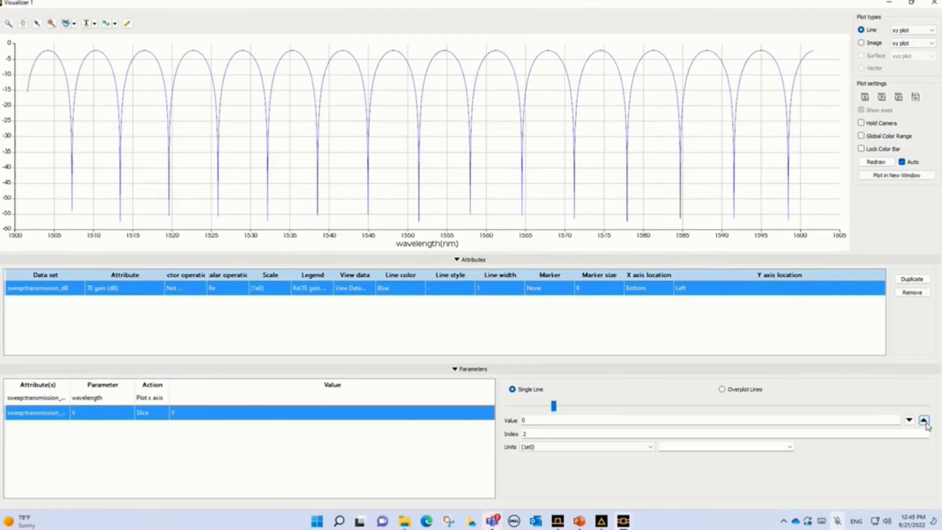
left_click(923, 421)
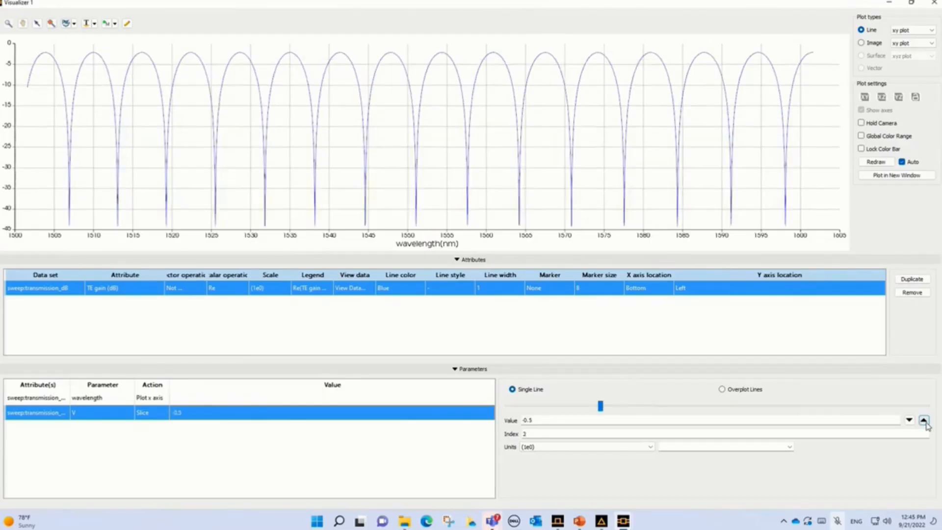
left_click(924, 421)
left_click(924, 421)
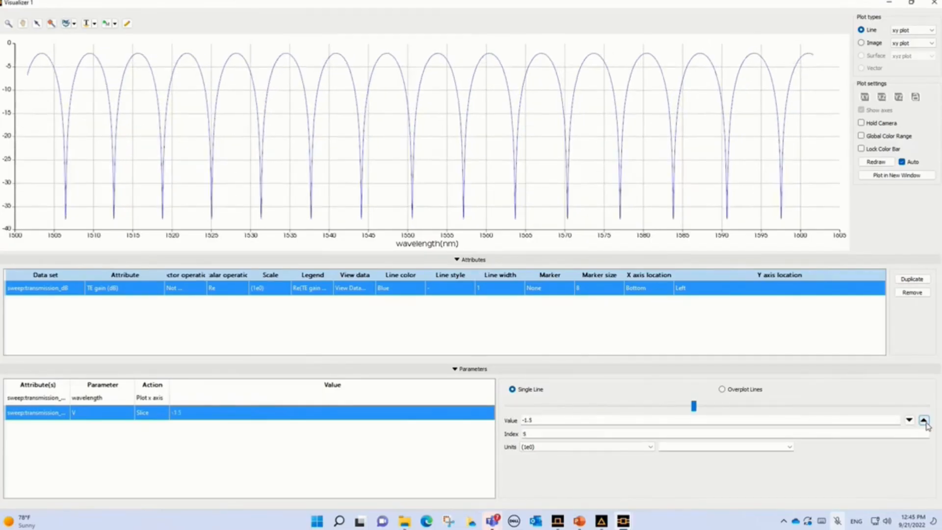
left_click(923, 420)
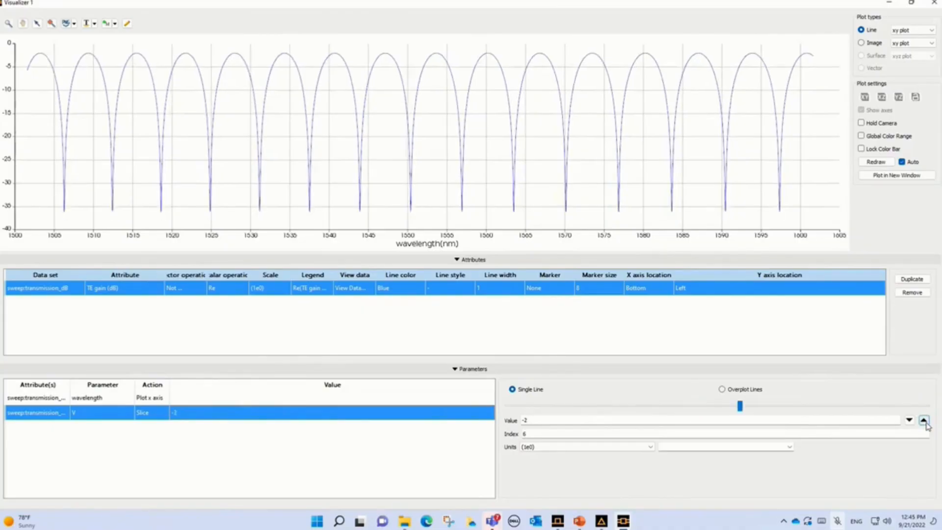
left_click(924, 421)
left_click(923, 421)
left_click(924, 421)
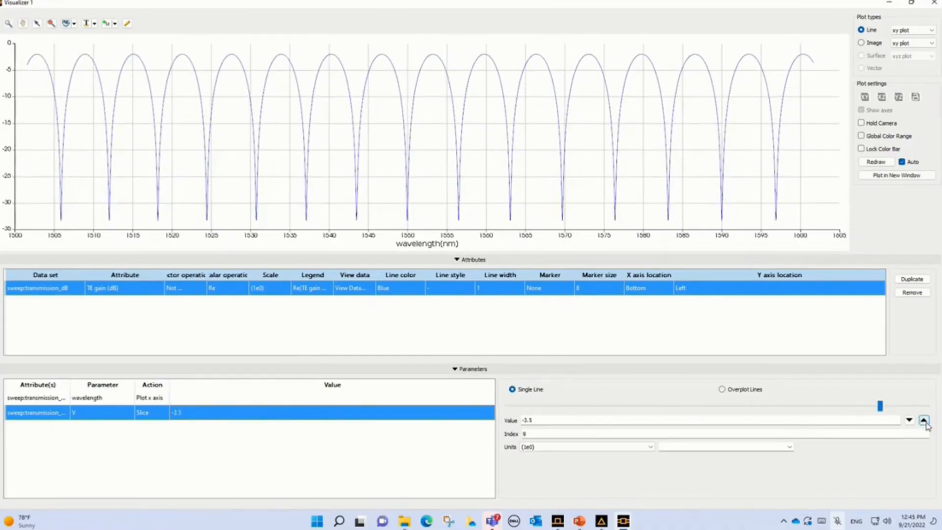
left_click(924, 421)
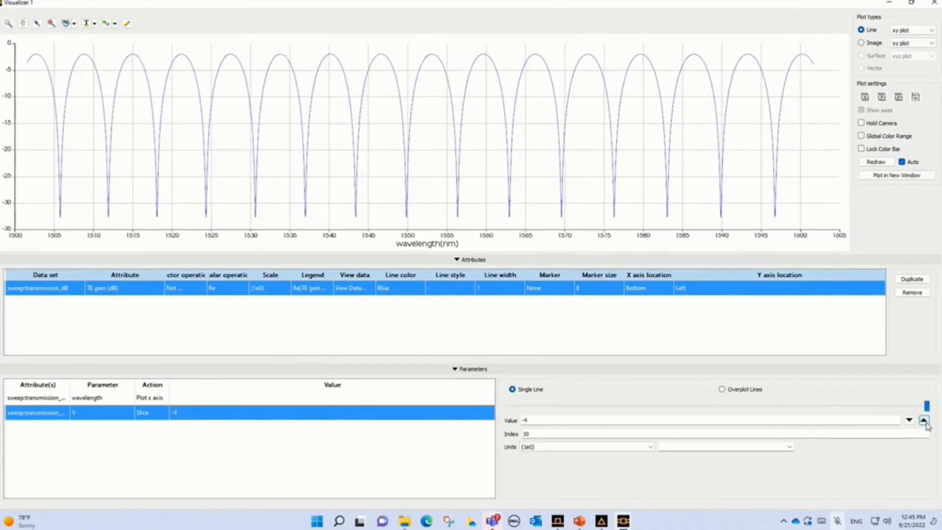
left_click(935, 4)
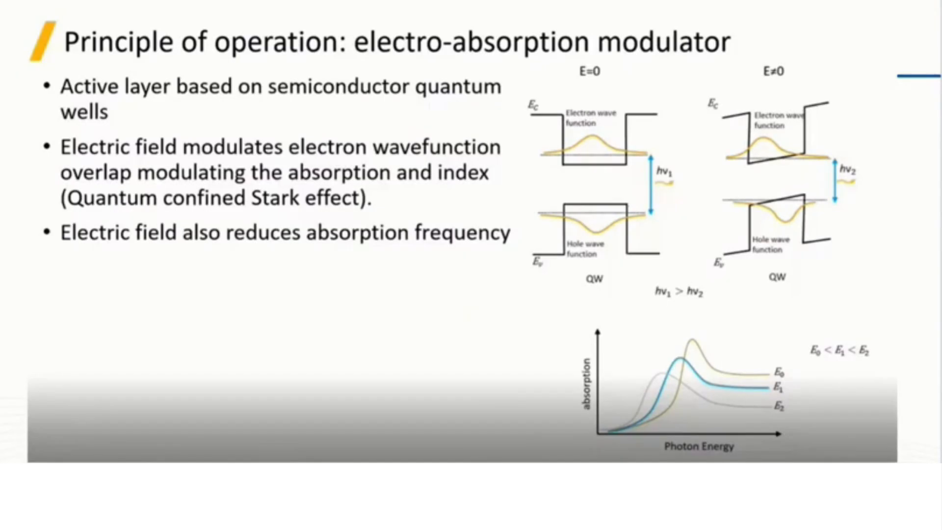
key("Right")
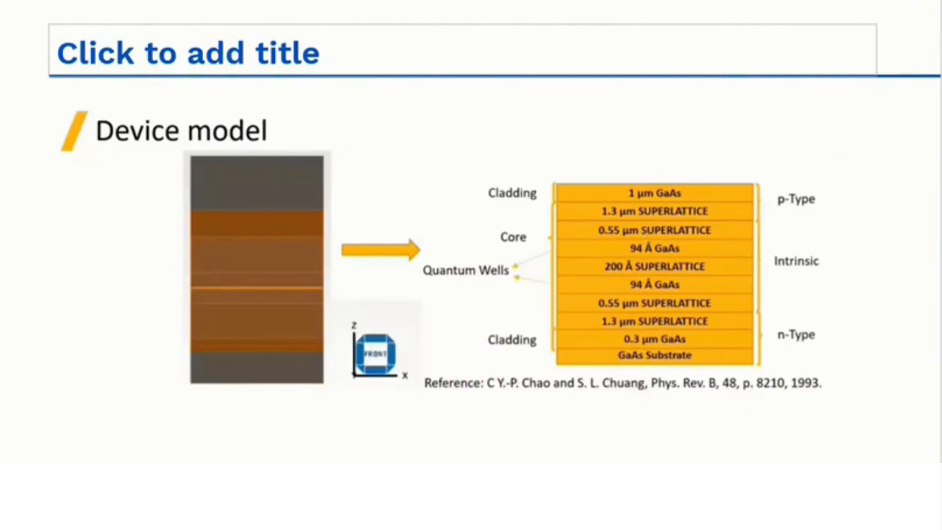
key("Right")
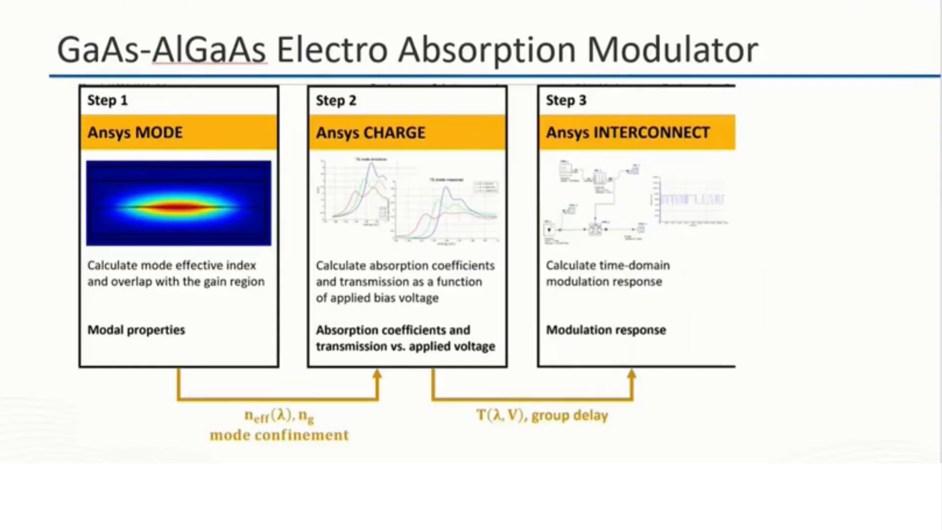